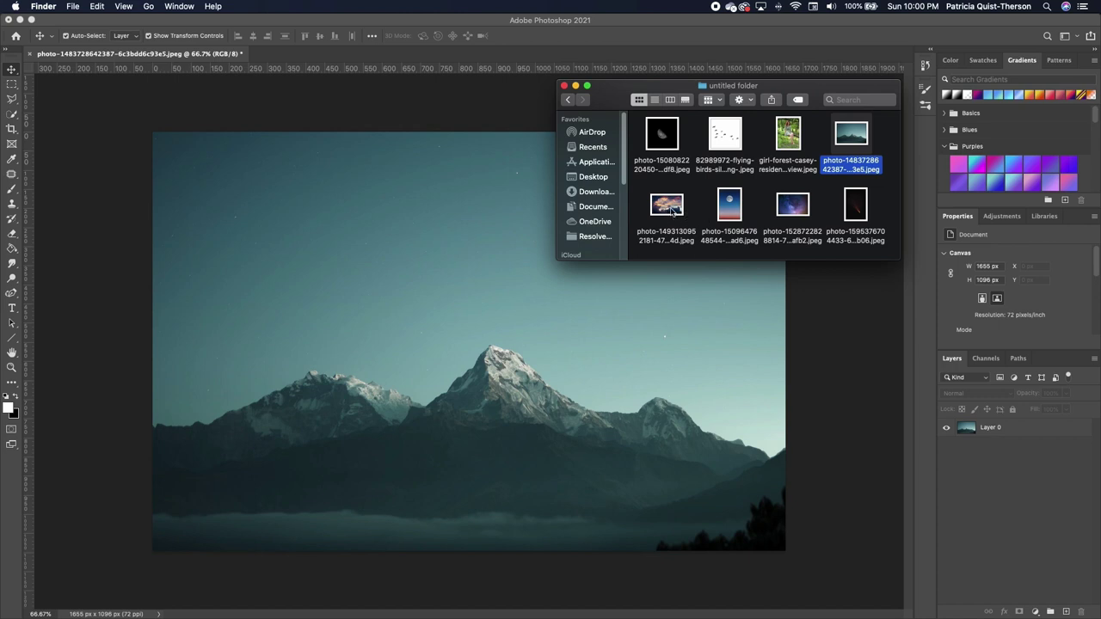
# - Place the sunset clouds photo above Layer 0, raise it toward the top, set 46% opacity and add a layer mask
pyautogui.moveTo(674, 212); pyautogui.dragTo(449, 254)
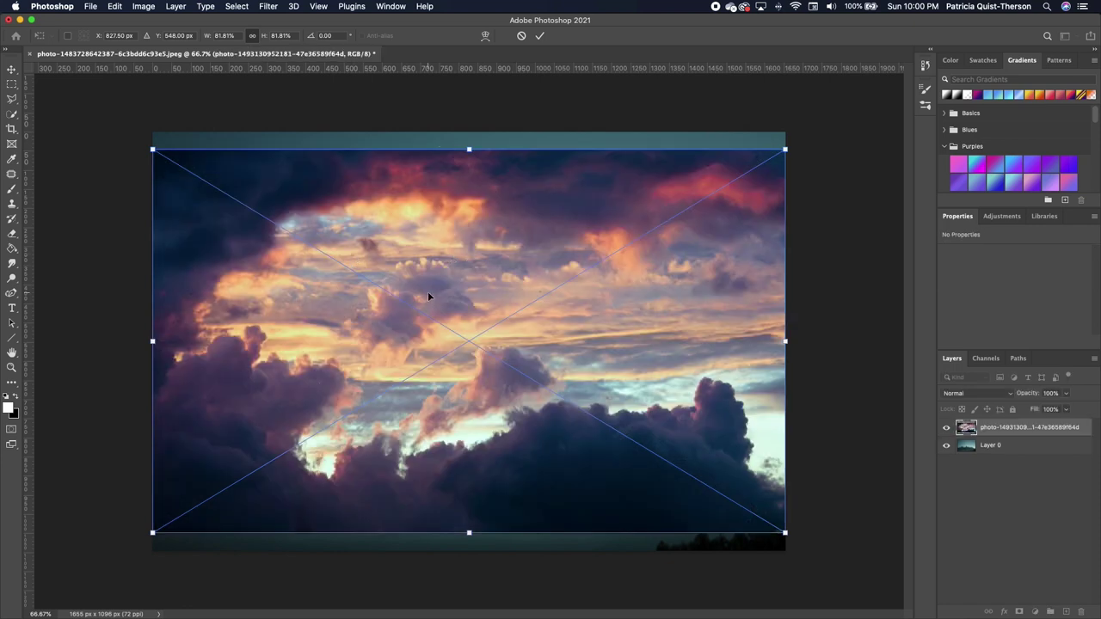
pyautogui.moveTo(483, 296); pyautogui.dragTo(488, 226)
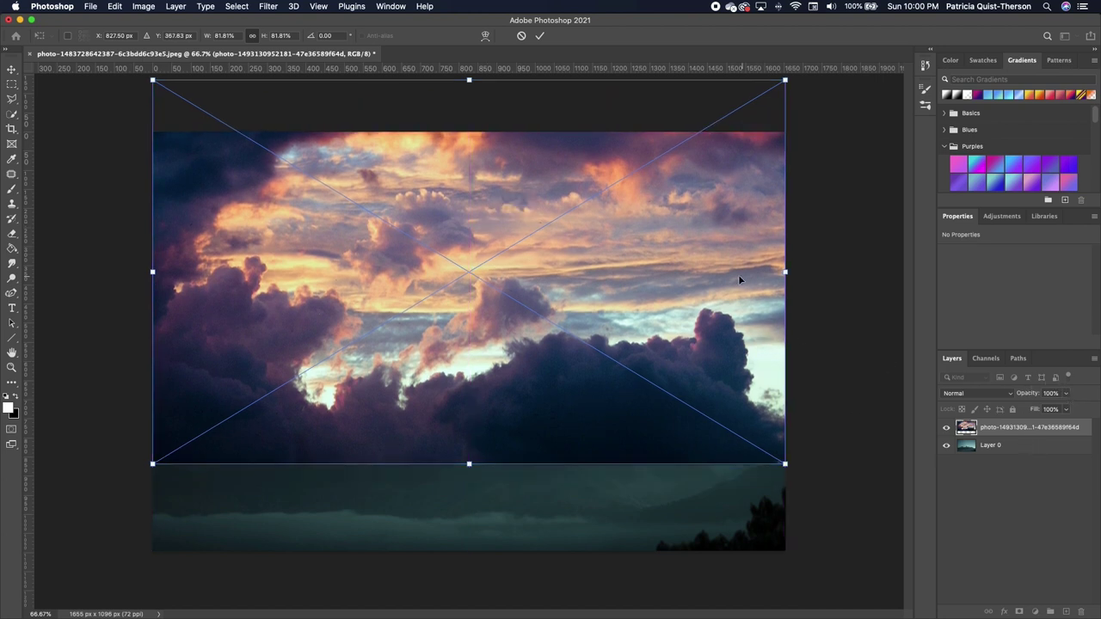
pyautogui.press('Return')
pyautogui.press('4')
pyautogui.press('6')
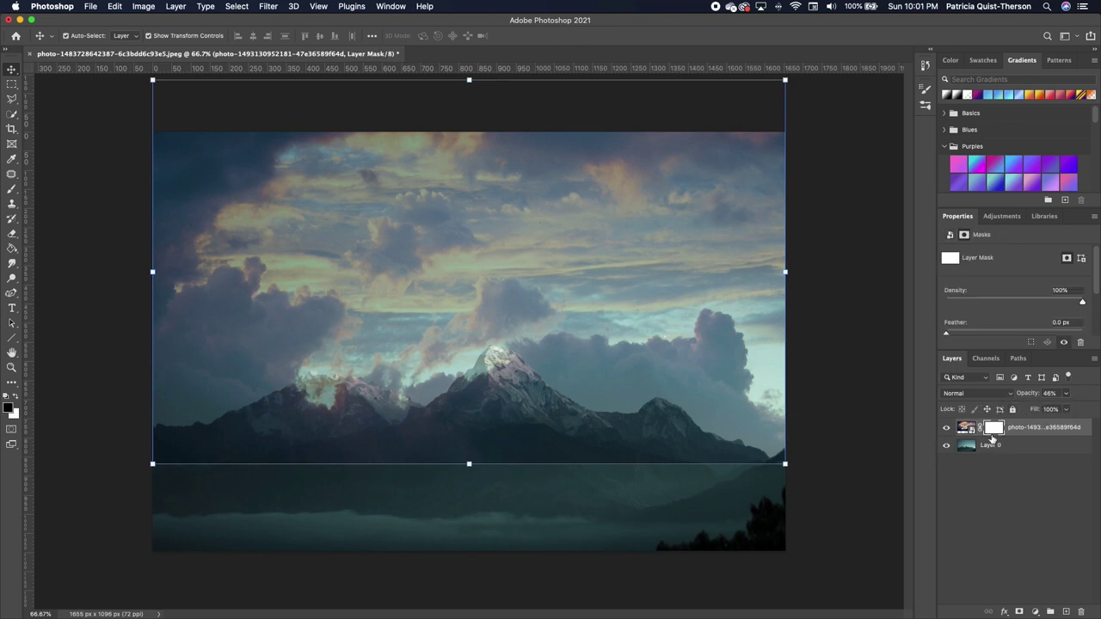
# - Paint the clouds mask away along the mountain base with a 175 px brush at full flow
pyautogui.click(11, 189)
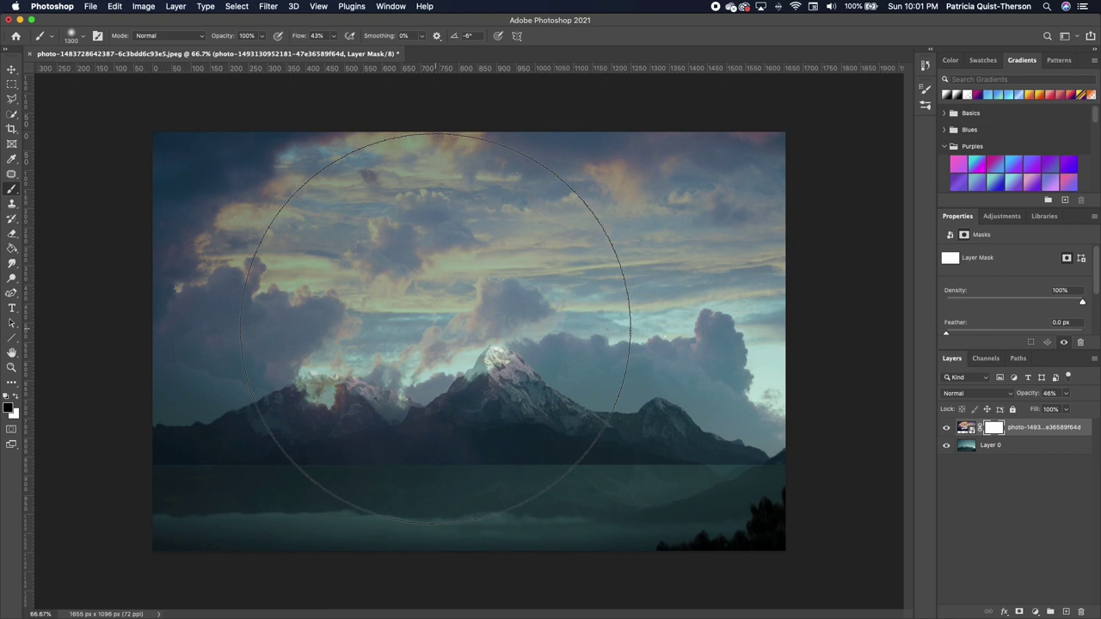
pyautogui.press('[')
pyautogui.press('[')
pyautogui.press('[')
pyautogui.press('[')
pyautogui.press('[')
pyautogui.press('[')
pyautogui.press('[')
pyautogui.press('[')
pyautogui.press('[')
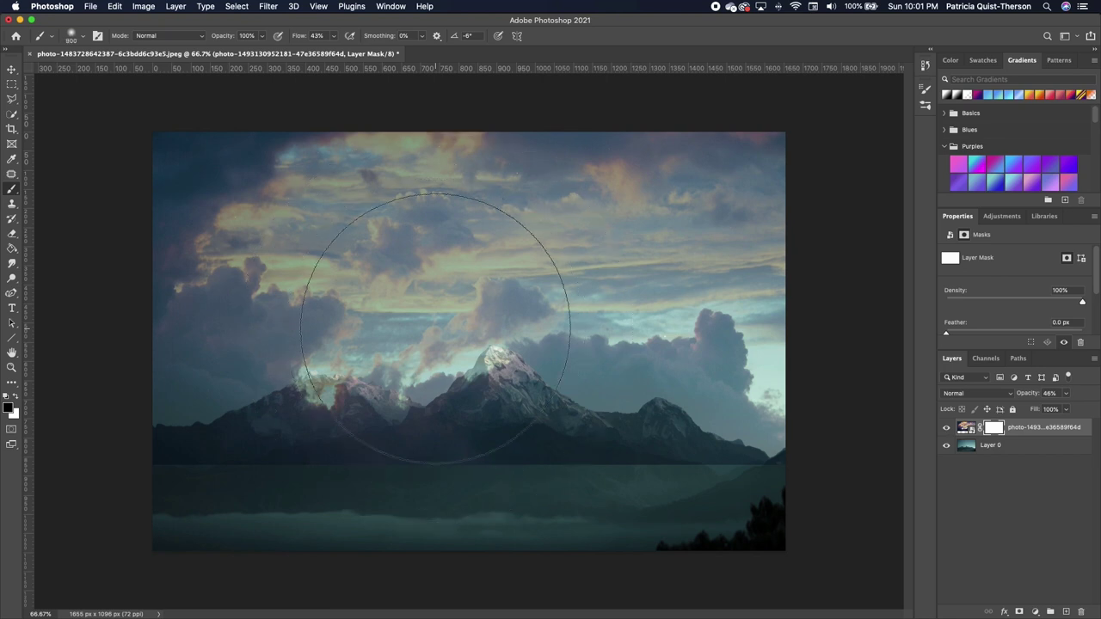
pyautogui.press('[')
pyautogui.press('[')
pyautogui.press('[')
pyautogui.press('[')
pyautogui.hotkey('shift', '0')
pyautogui.moveTo(567, 435); pyautogui.dragTo(187, 474)
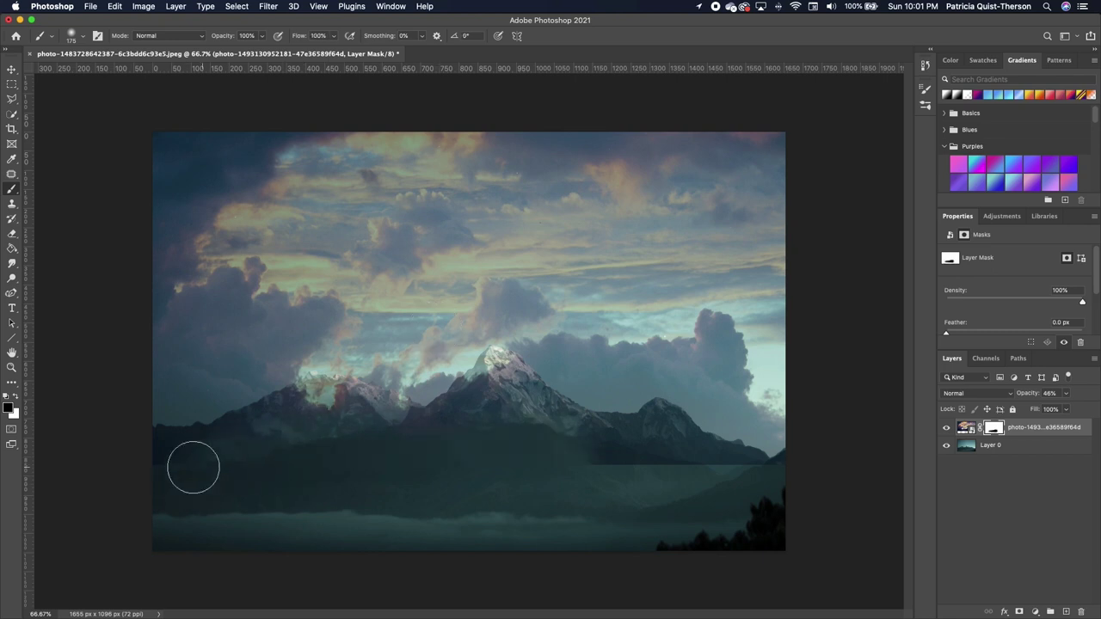
pyautogui.moveTo(290, 465)
pyautogui.mouseDown()
pyautogui.moveTo(346, 420)
pyautogui.moveTo(459, 461)
pyautogui.moveTo(532, 441)
pyautogui.moveTo(716, 481)
pyautogui.moveTo(630, 470)
pyautogui.moveTo(626, 458)
pyautogui.moveTo(665, 438)
pyautogui.moveTo(702, 463)
pyautogui.mouseUp()
# - Raise the clouds layer to 100% opacity and place the Milky Way starfield photo
pyautogui.click(1067, 394)
pyautogui.moveTo(1060, 408); pyautogui.dragTo(1093, 408)
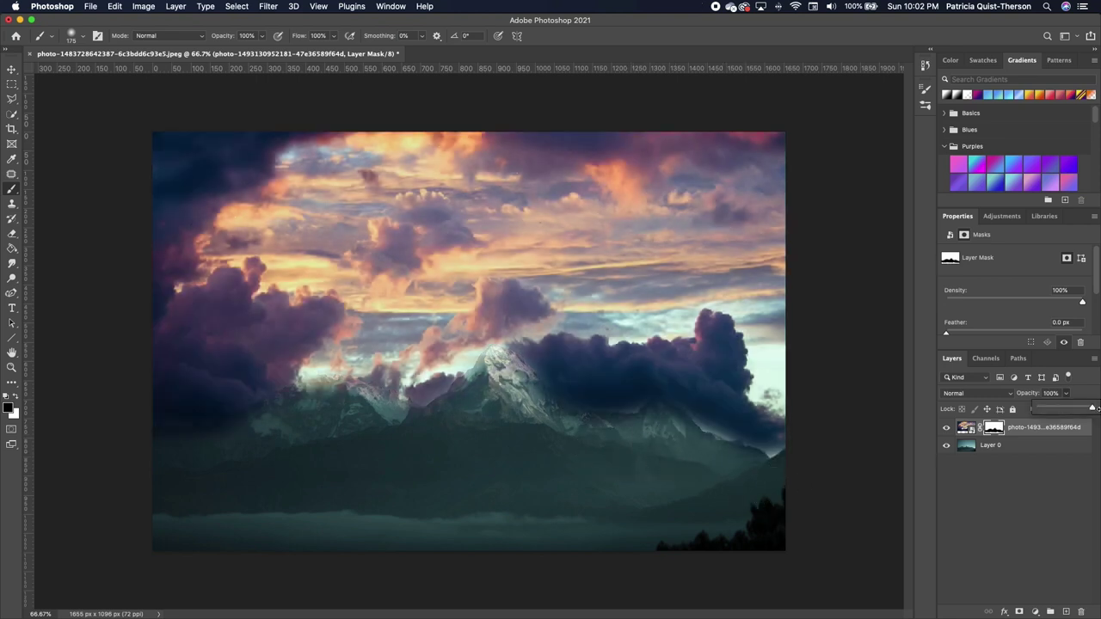
pyautogui.click(501, 407)
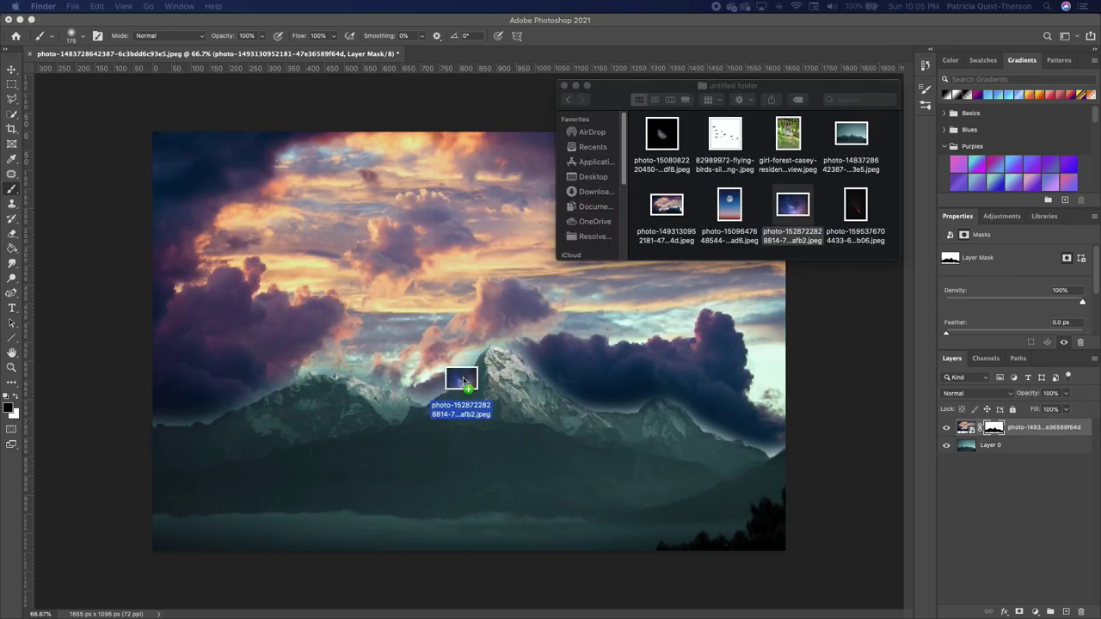
pyautogui.moveTo(479, 388); pyautogui.dragTo(353, 250)
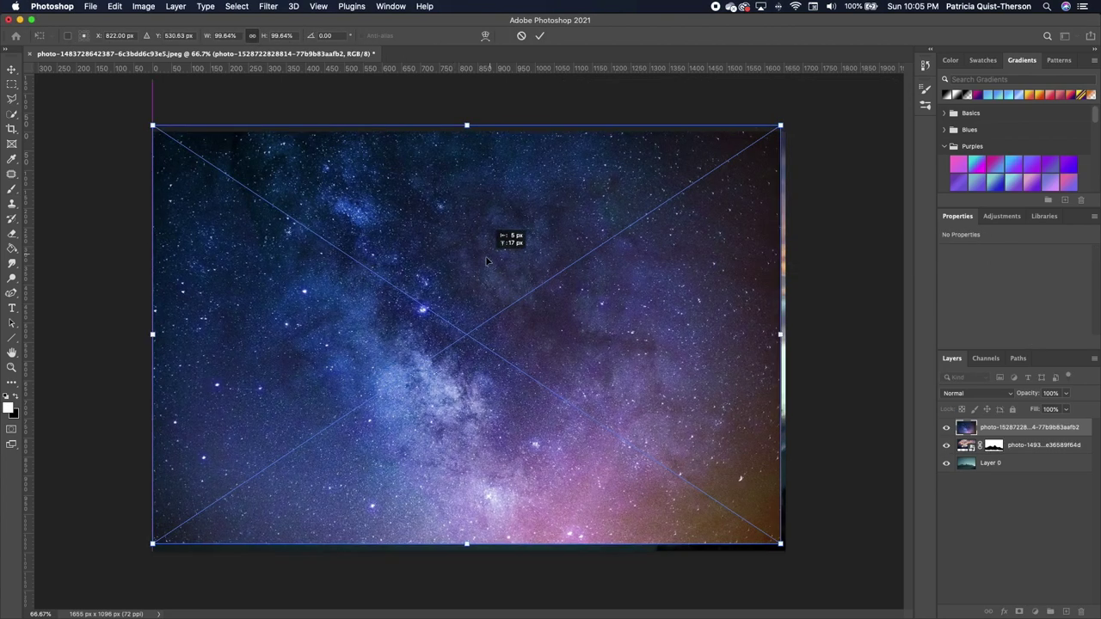
# - Enlarge the starfield slightly, move it up to expose the lake, and add a layer mask
pyautogui.moveTo(781, 125); pyautogui.dragTo(795, 115)
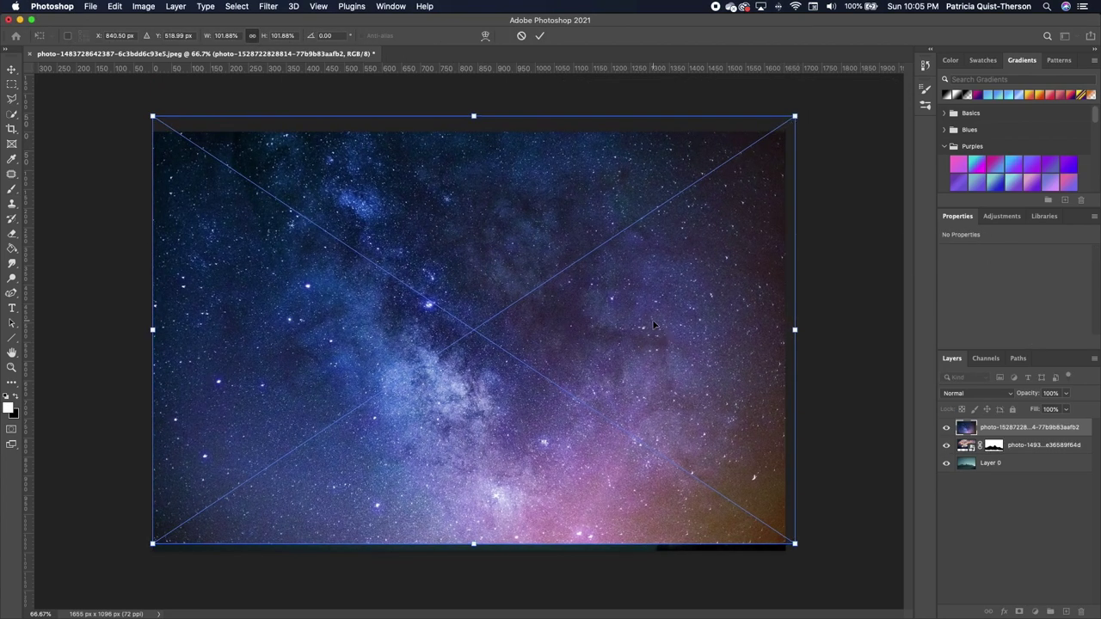
pyautogui.press('Return')
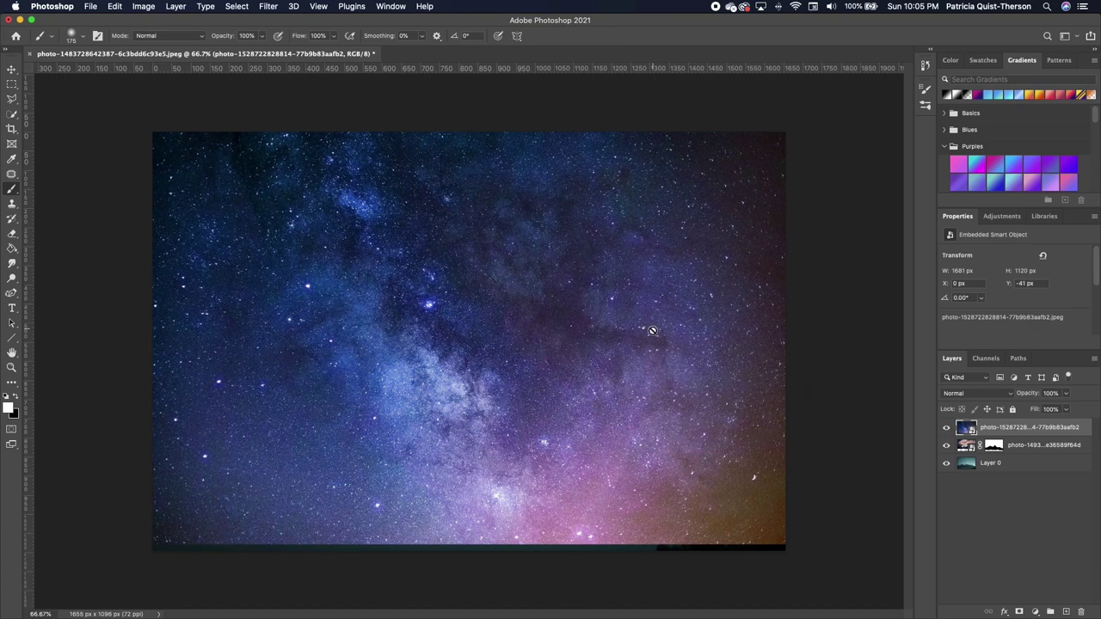
pyautogui.press('v')
pyautogui.moveTo(652, 330); pyautogui.dragTo(653, 272)
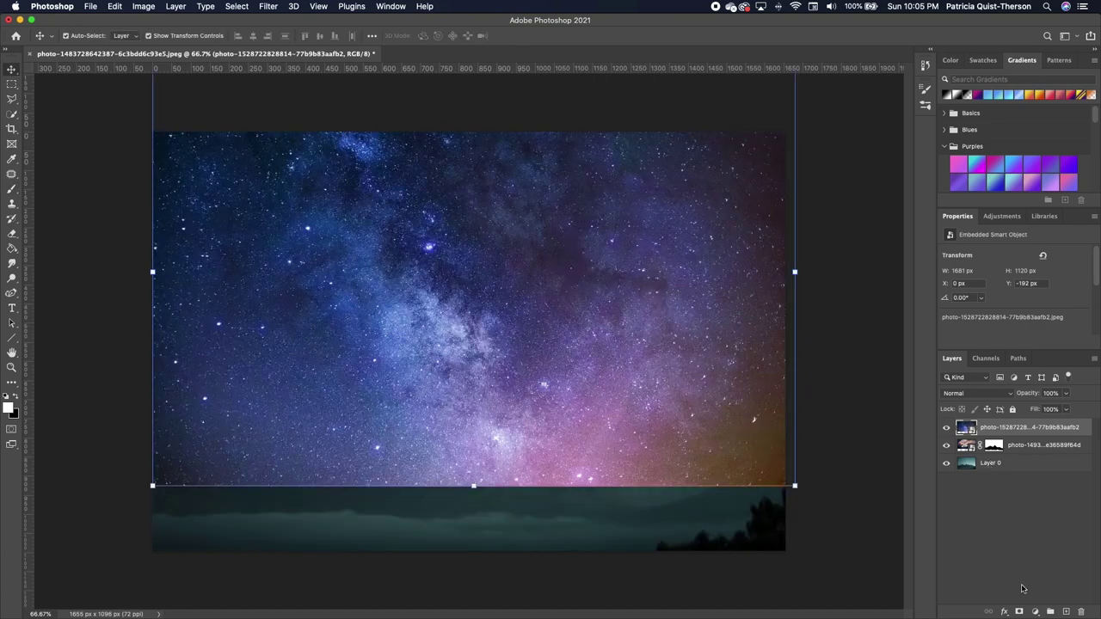
pyautogui.click(1019, 612)
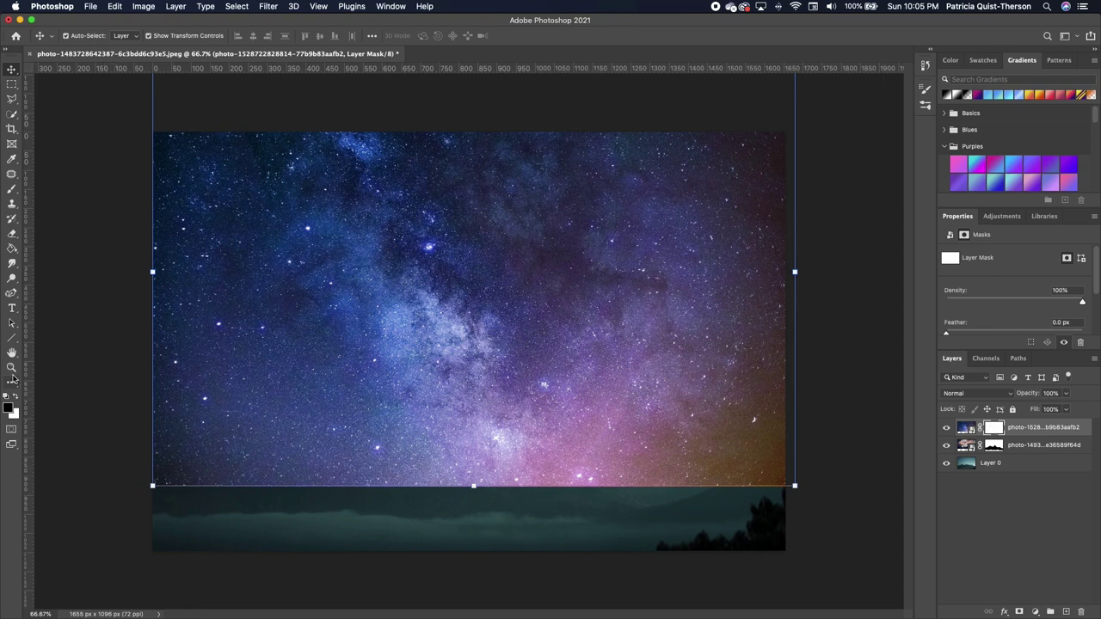
# - Mask the starfield off the horizon with a 400 px brush, then reveal clouds at 25% flow
pyautogui.click(11, 191)
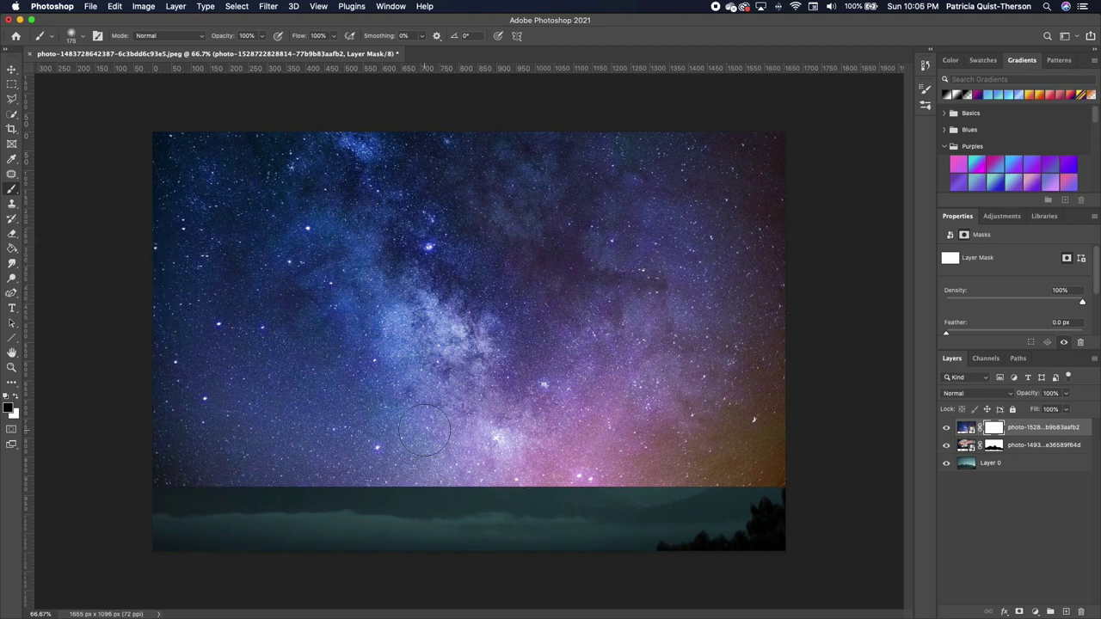
pyautogui.press('Right')
pyautogui.press('Right')
pyautogui.press(']')
pyautogui.press(']')
pyautogui.press(']')
pyautogui.press(']')
pyautogui.moveTo(439, 469)
pyautogui.mouseDown()
pyautogui.moveTo(393, 510)
pyautogui.moveTo(320, 520)
pyautogui.moveTo(123, 529)
pyautogui.mouseUp()
pyautogui.moveTo(516, 523)
pyautogui.mouseDown()
pyautogui.moveTo(300, 522)
pyautogui.moveTo(367, 505)
pyautogui.moveTo(374, 490)
pyautogui.moveTo(316, 521)
pyautogui.moveTo(409, 465)
pyautogui.moveTo(350, 505)
pyautogui.moveTo(574, 480)
pyautogui.moveTo(441, 501)
pyautogui.moveTo(443, 487)
pyautogui.moveTo(436, 505)
pyautogui.moveTo(517, 533)
pyautogui.moveTo(713, 524)
pyautogui.moveTo(565, 521)
pyautogui.moveTo(734, 525)
pyautogui.moveTo(784, 504)
pyautogui.moveTo(784, 522)
pyautogui.moveTo(760, 544)
pyautogui.moveTo(653, 513)
pyautogui.moveTo(564, 510)
pyautogui.moveTo(596, 528)
pyautogui.moveTo(681, 495)
pyautogui.moveTo(643, 475)
pyautogui.moveTo(654, 456)
pyautogui.moveTo(473, 442)
pyautogui.moveTo(547, 478)
pyautogui.moveTo(417, 474)
pyautogui.moveTo(345, 446)
pyautogui.moveTo(256, 446)
pyautogui.moveTo(78, 499)
pyautogui.mouseUp()
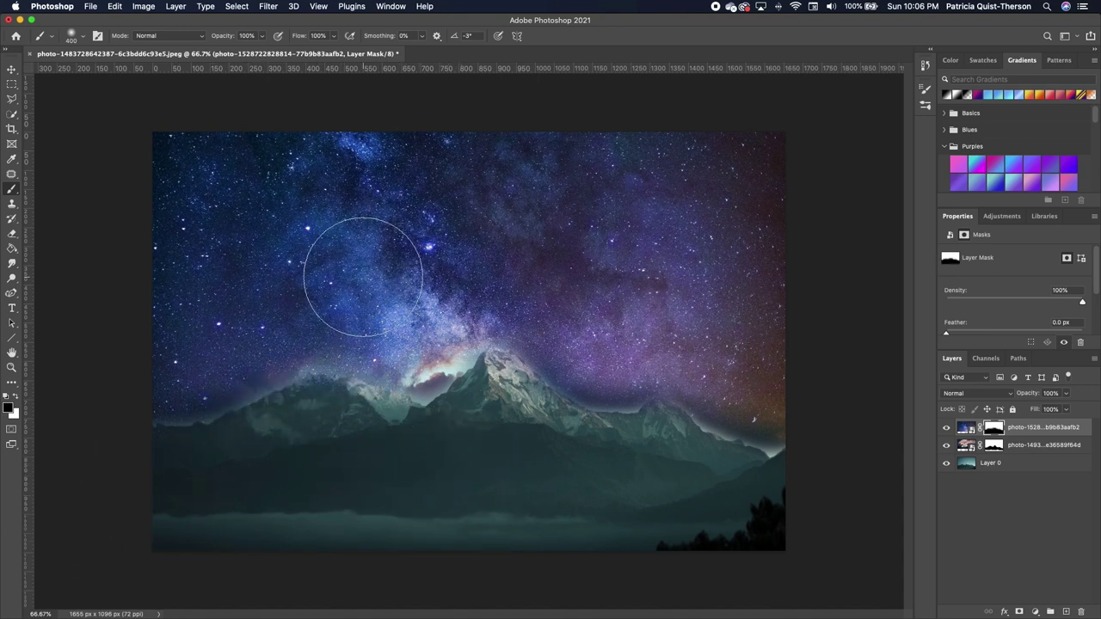
pyautogui.click(333, 36)
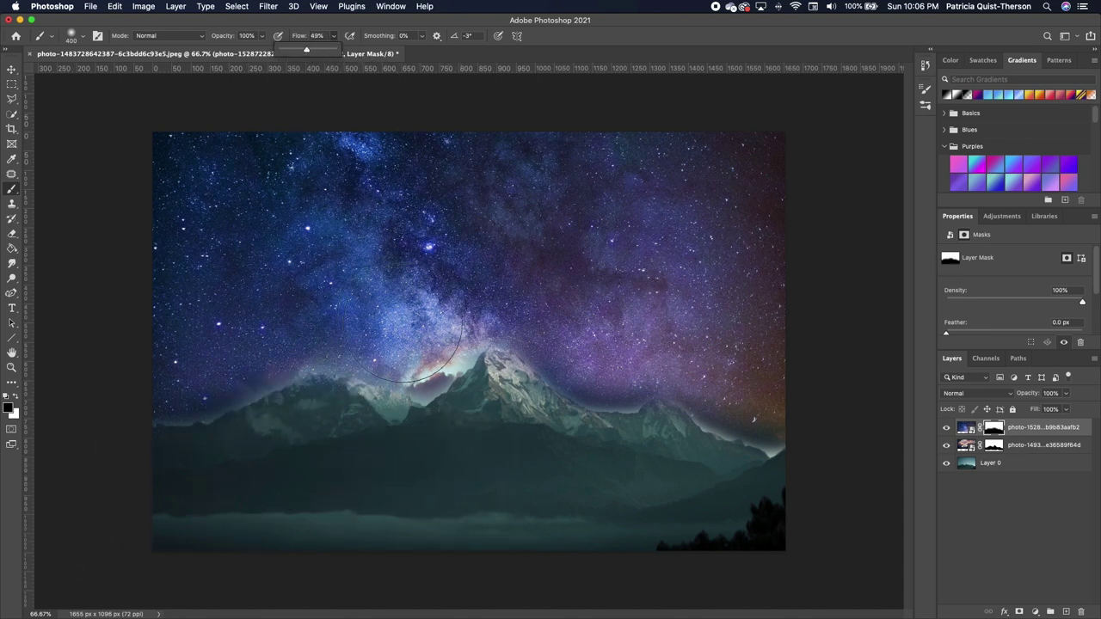
pyautogui.moveTo(294, 52); pyautogui.dragTo(291, 51)
pyautogui.moveTo(233, 369)
pyautogui.mouseDown()
pyautogui.moveTo(441, 234)
pyautogui.moveTo(542, 219)
pyautogui.moveTo(551, 396)
pyautogui.moveTo(572, 364)
pyautogui.moveTo(609, 378)
pyautogui.mouseUp()
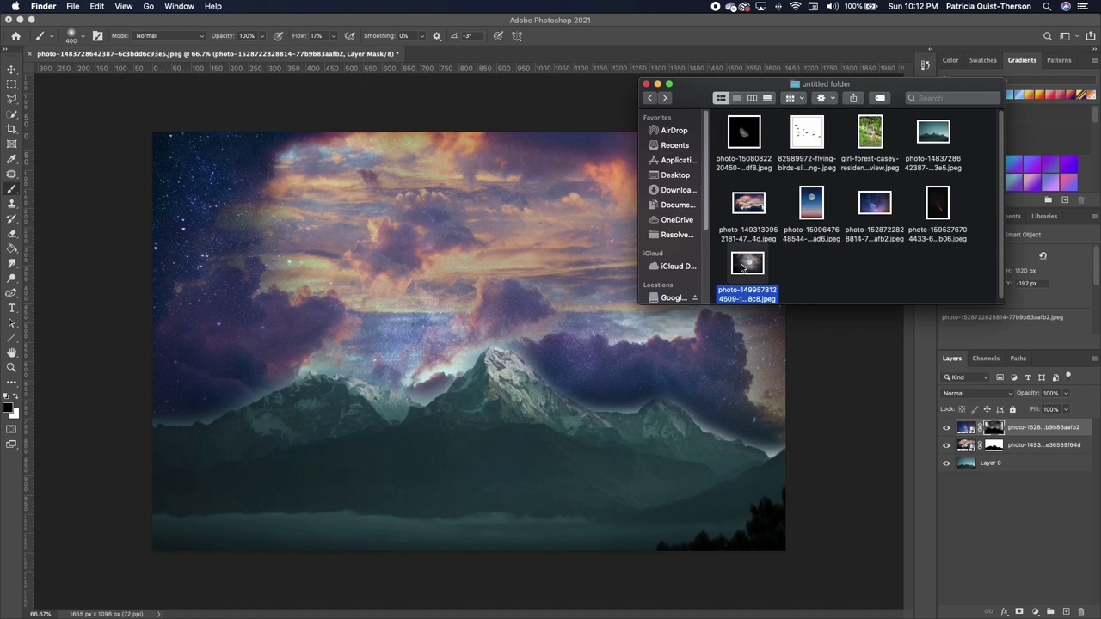
# - Place the full-moon cloud photo and draw an elliptical selection around the moon
pyautogui.moveTo(745, 269); pyautogui.dragTo(461, 286)
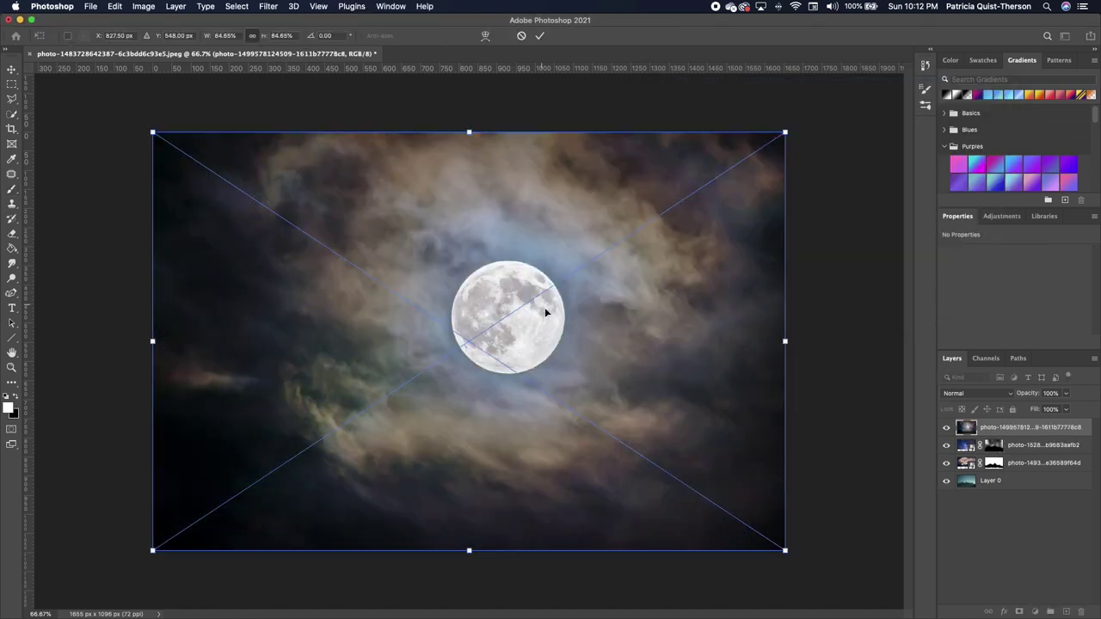
pyautogui.press('Return')
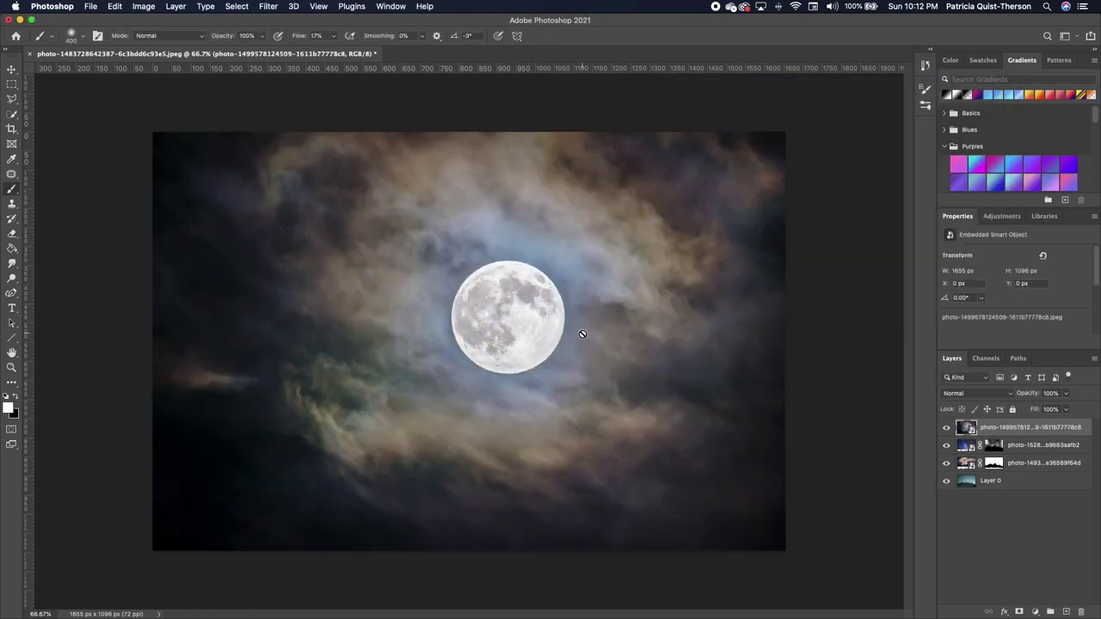
pyautogui.click(12, 85)
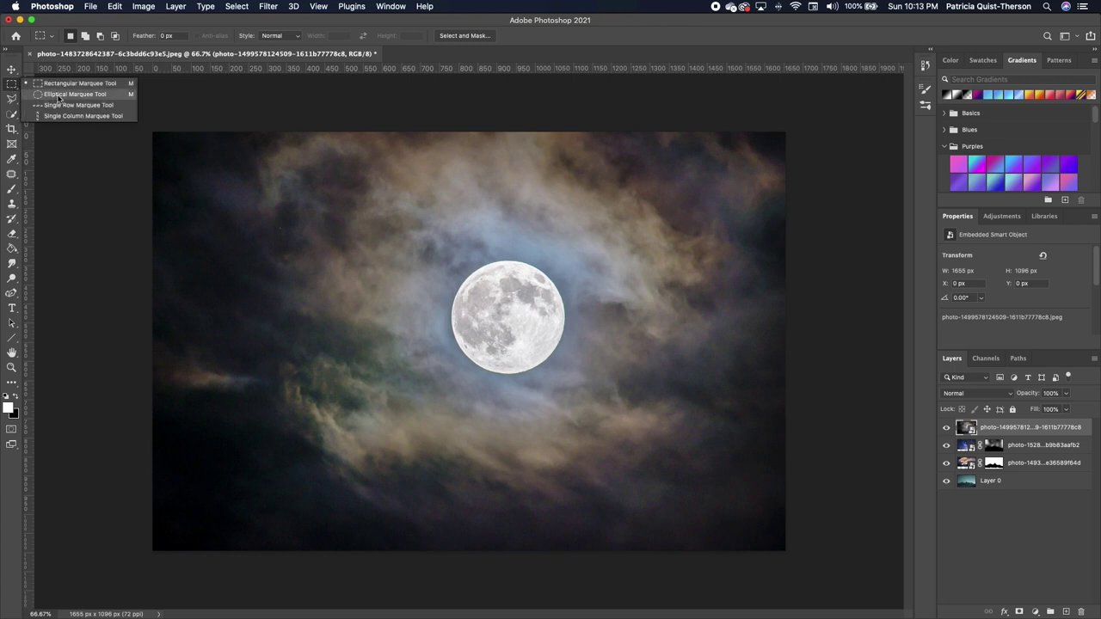
pyautogui.click(59, 94)
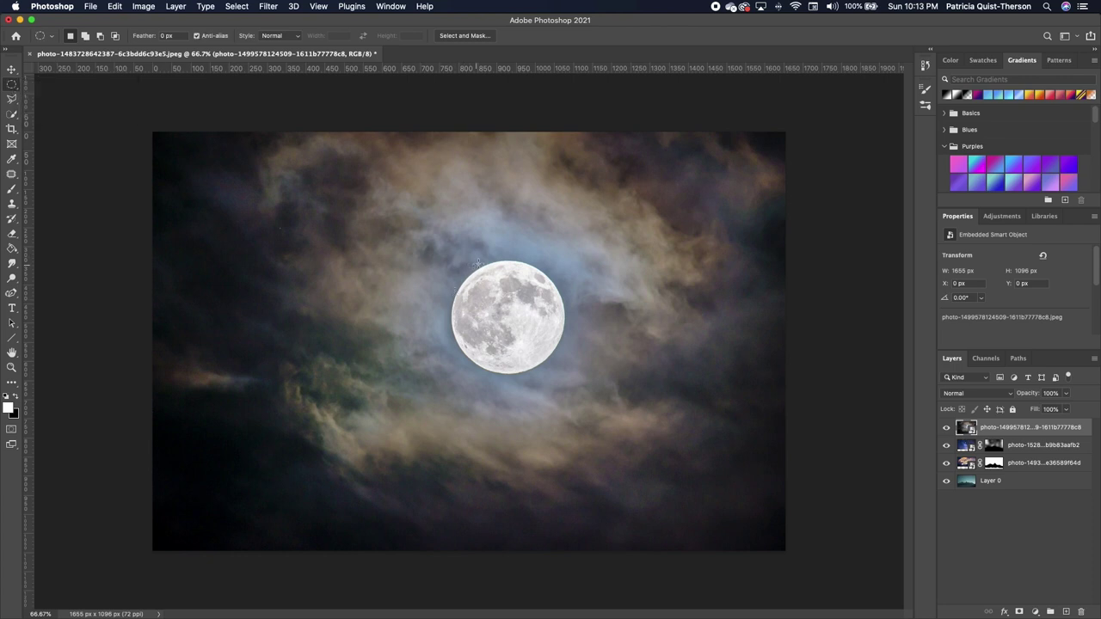
pyautogui.moveTo(451, 257); pyautogui.dragTo(565, 374)
# - Copy the moon to a hidden Layer 1 via Layer Via Copy and add a mask to the photo
pyautogui.rightClick(510, 305)
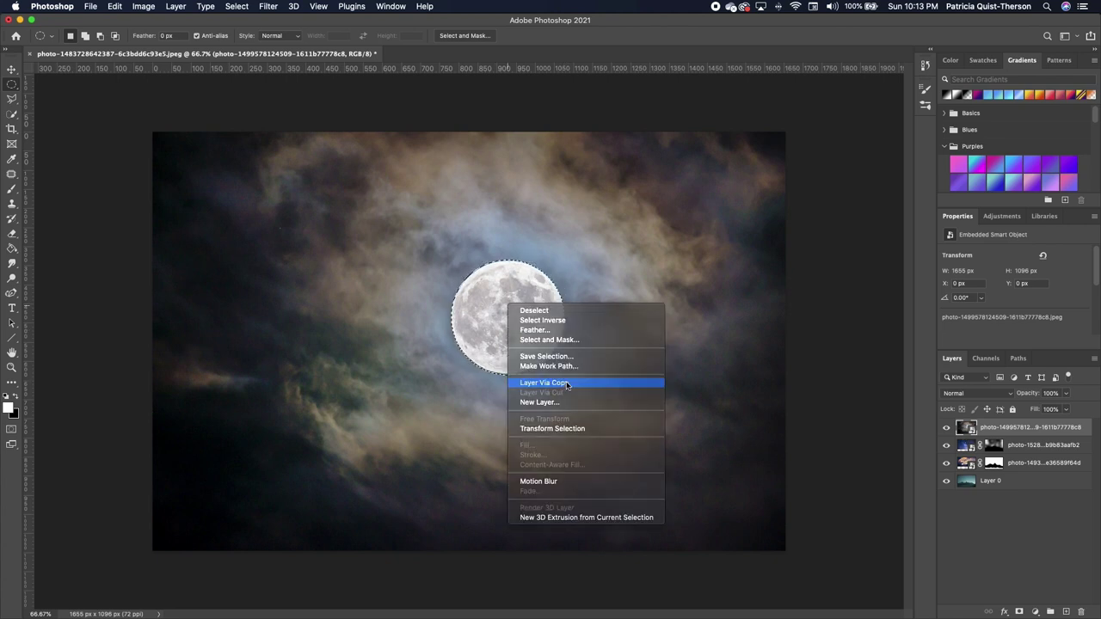
pyautogui.click(556, 384)
pyautogui.click(946, 428)
pyautogui.click(1009, 451)
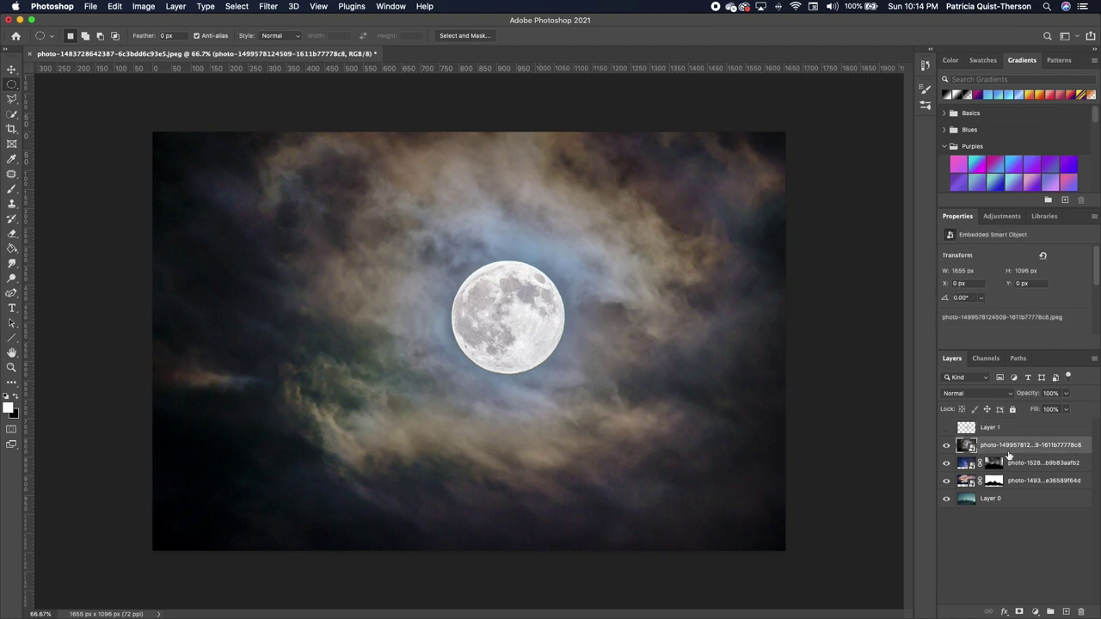
pyautogui.click(1020, 612)
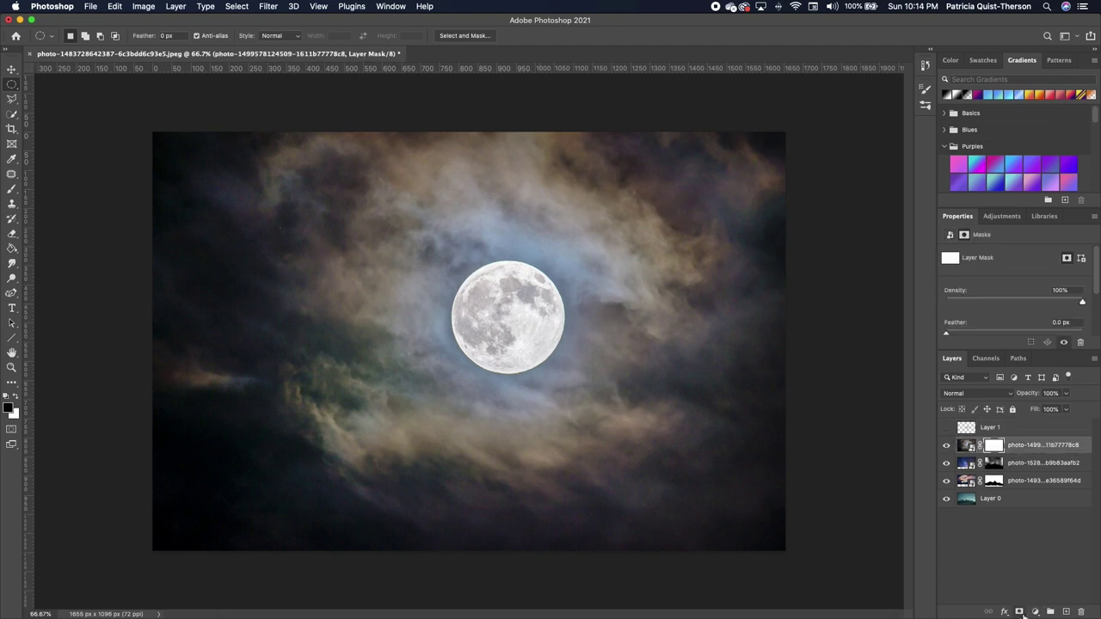
# - At 100% brush flow, mask out the moon photo's right side, revealing mountains and purple-pink sky
pyautogui.click(11, 188)
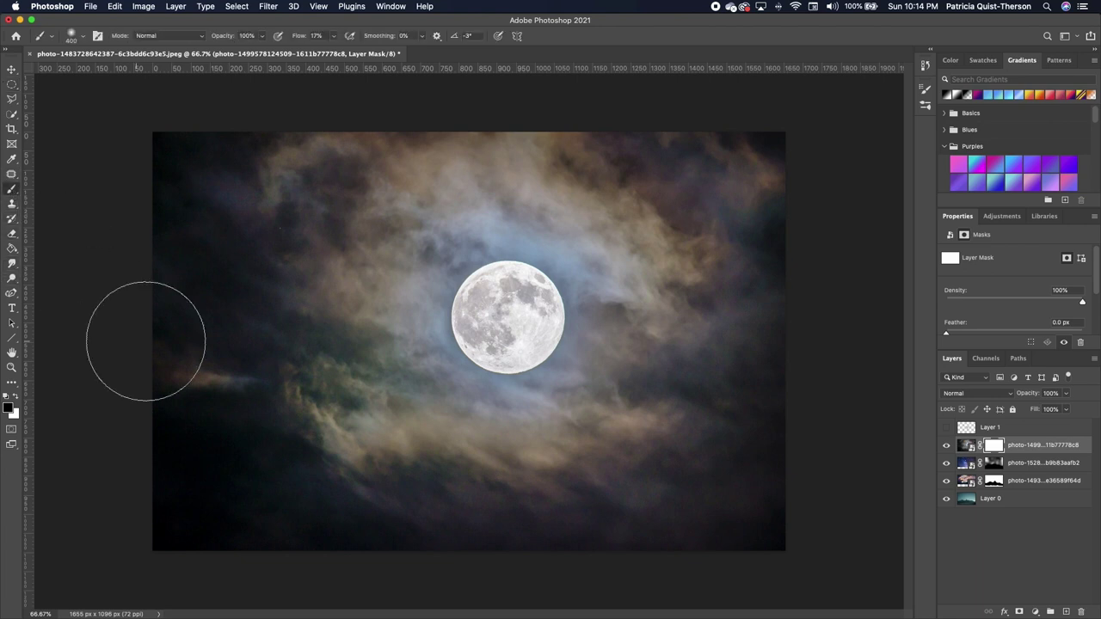
pyautogui.click(335, 36)
pyautogui.moveTo(370, 55); pyautogui.dragTo(383, 57)
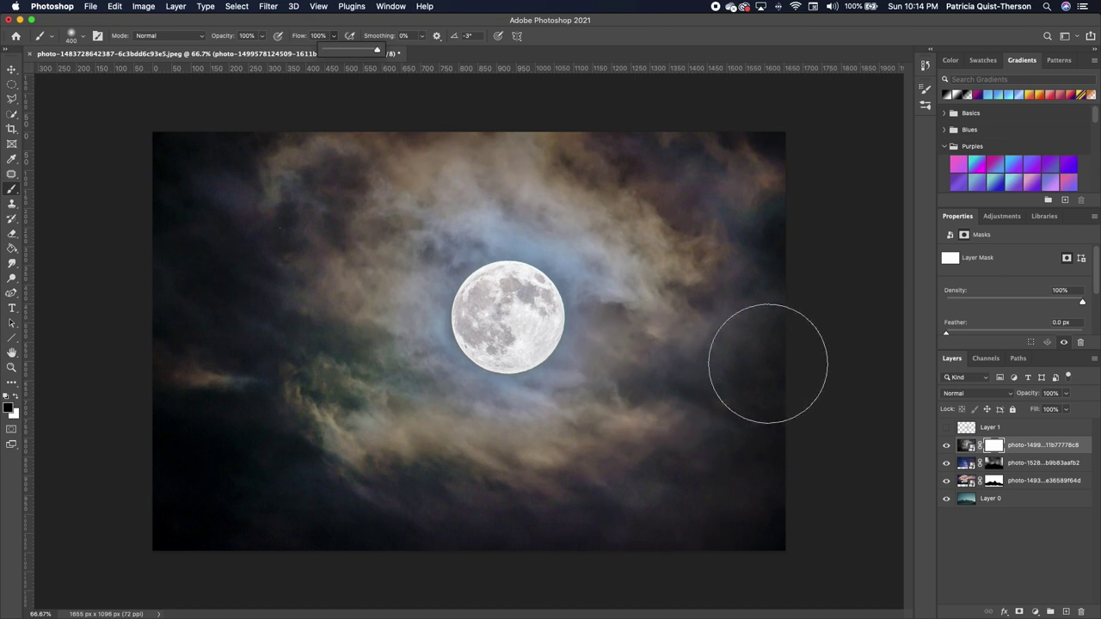
pyautogui.moveTo(767, 339)
pyautogui.mouseDown()
pyautogui.moveTo(621, 354)
pyautogui.moveTo(558, 328)
pyautogui.moveTo(490, 335)
pyautogui.moveTo(431, 362)
pyautogui.moveTo(389, 358)
pyautogui.moveTo(510, 310)
pyautogui.moveTo(530, 325)
pyautogui.moveTo(526, 307)
pyautogui.moveTo(459, 369)
pyautogui.moveTo(292, 388)
pyautogui.moveTo(193, 345)
pyautogui.moveTo(422, 416)
pyautogui.moveTo(222, 357)
pyautogui.moveTo(511, 414)
pyautogui.moveTo(825, 376)
pyautogui.moveTo(365, 416)
pyautogui.moveTo(546, 503)
pyautogui.moveTo(313, 491)
pyautogui.mouseUp()
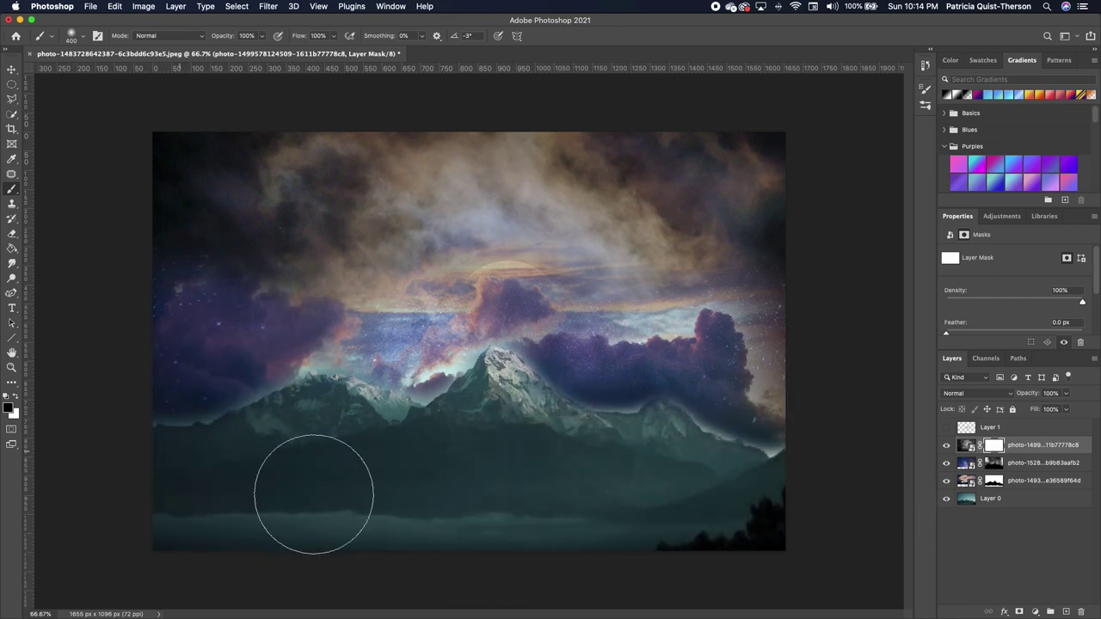
pyautogui.moveTo(249, 290); pyautogui.dragTo(277, 423)
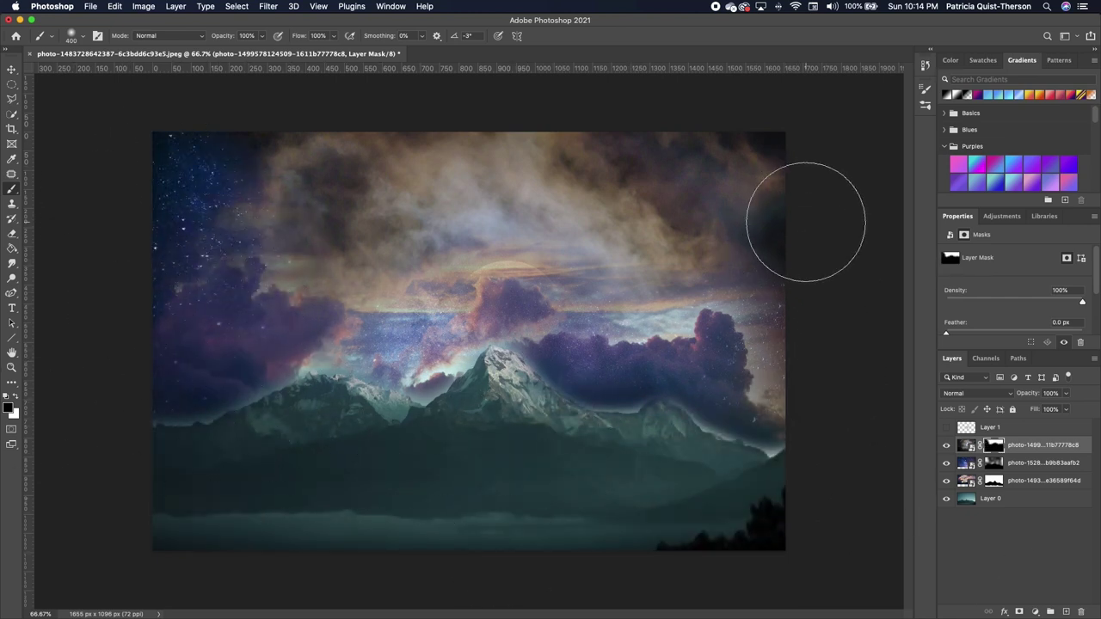
pyautogui.moveTo(814, 226)
pyautogui.mouseDown()
pyautogui.moveTo(765, 272)
pyautogui.moveTo(777, 167)
pyautogui.mouseUp()
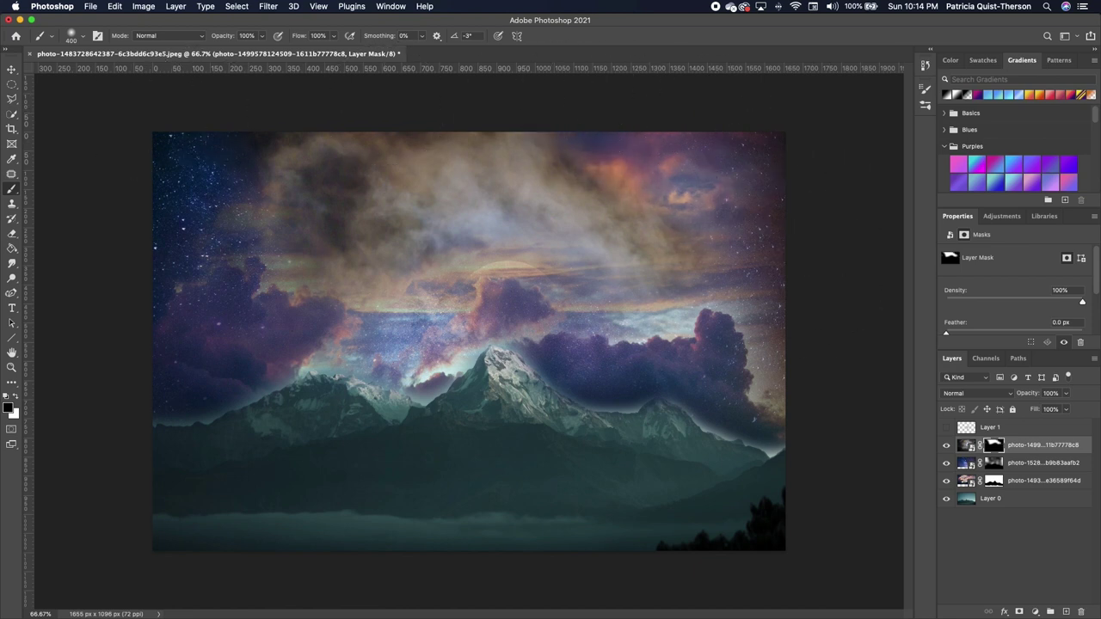
# - Nudge the moon photo, shift the cloud layer down, and soften its top mask seam
pyautogui.click(12, 70)
pyautogui.moveTo(583, 355)
pyautogui.mouseDown()
pyautogui.moveTo(478, 220)
pyautogui.moveTo(592, 346)
pyautogui.mouseUp()
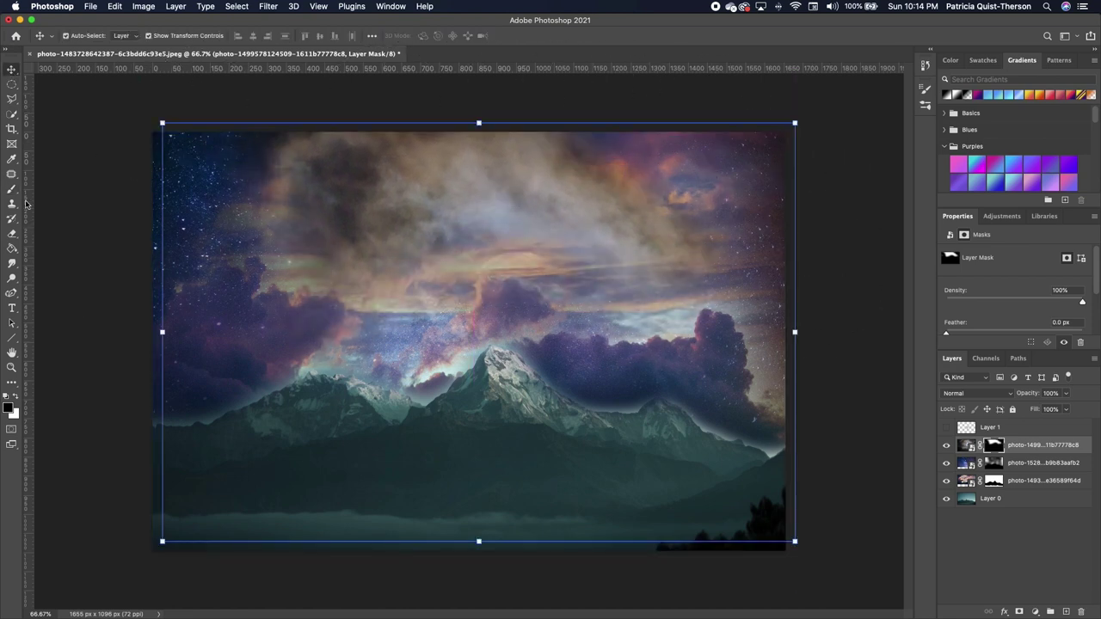
pyautogui.press('b')
pyautogui.press('v')
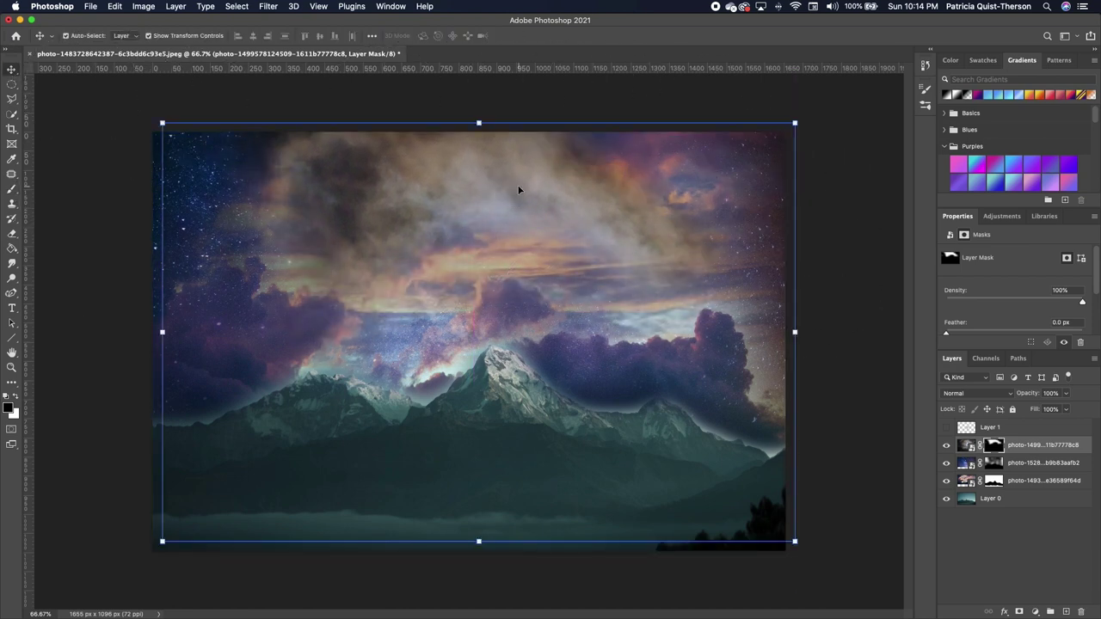
pyautogui.moveTo(519, 189); pyautogui.dragTo(516, 243)
pyautogui.press('b')
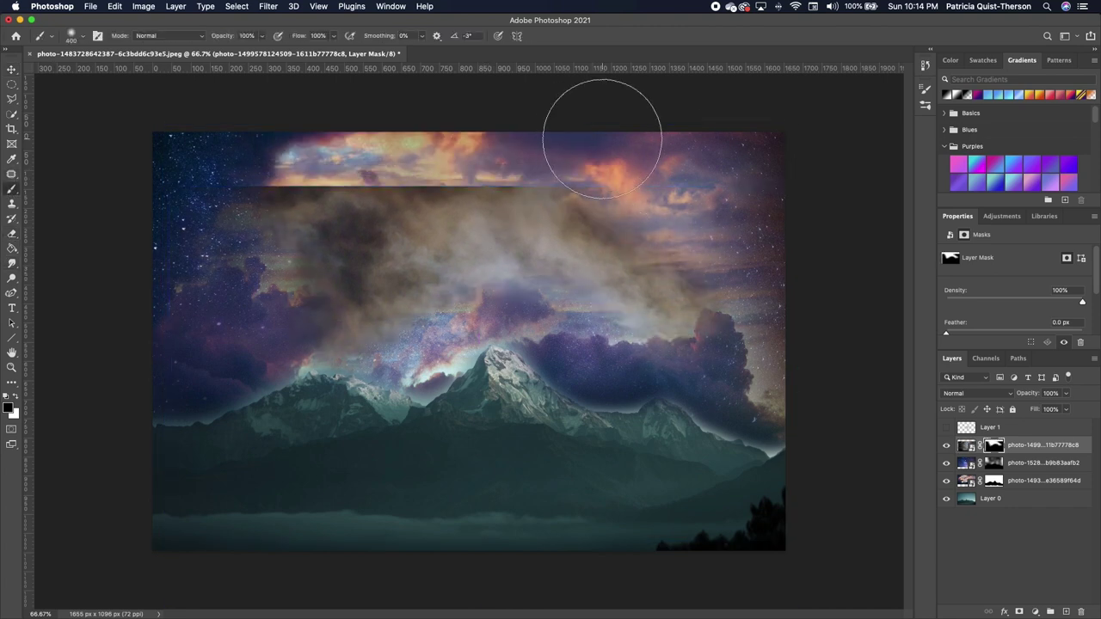
pyautogui.moveTo(602, 138)
pyautogui.mouseDown()
pyautogui.moveTo(359, 111)
pyautogui.moveTo(270, 123)
pyautogui.mouseUp()
pyautogui.click(12, 70)
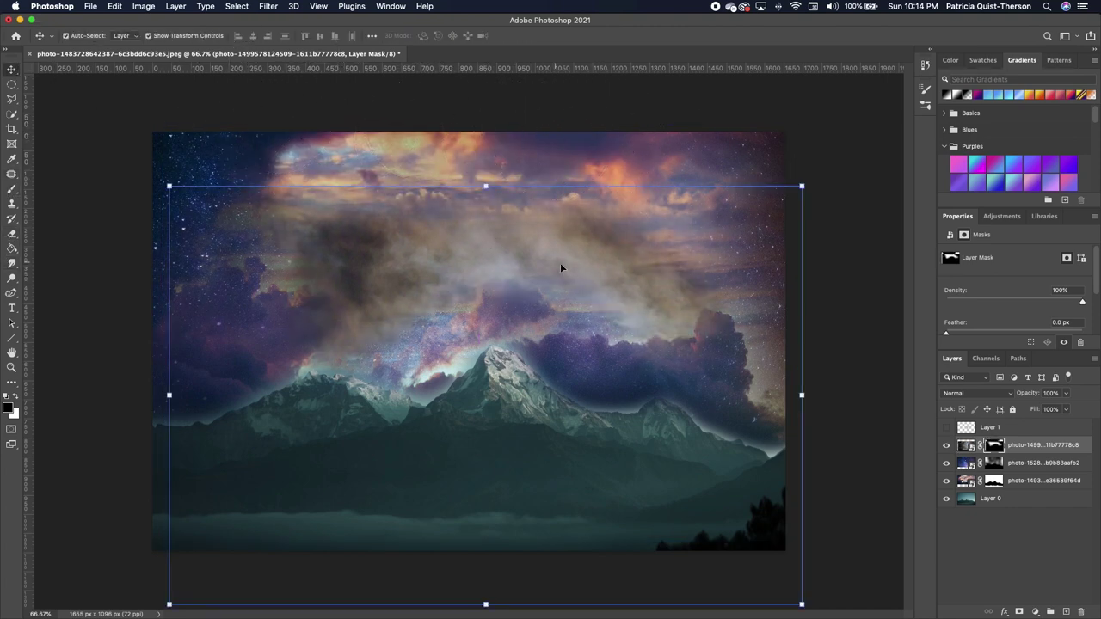
pyautogui.click(946, 446)
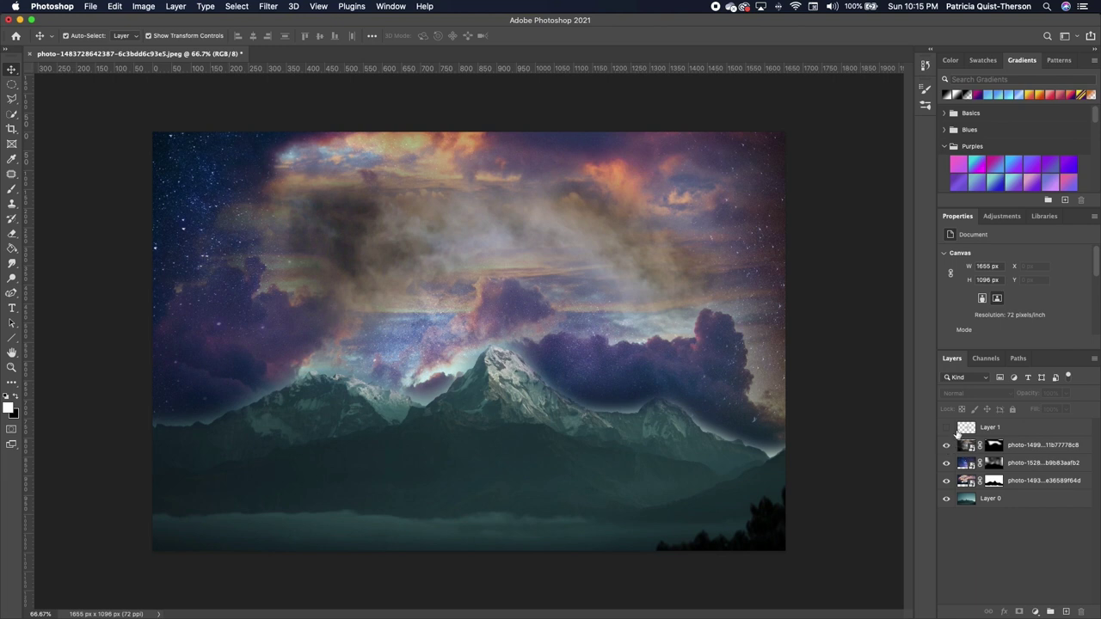
# - Show Layer 1's full moon, move it to the upper-right sky, and give it a layer mask
pyautogui.click(946, 427)
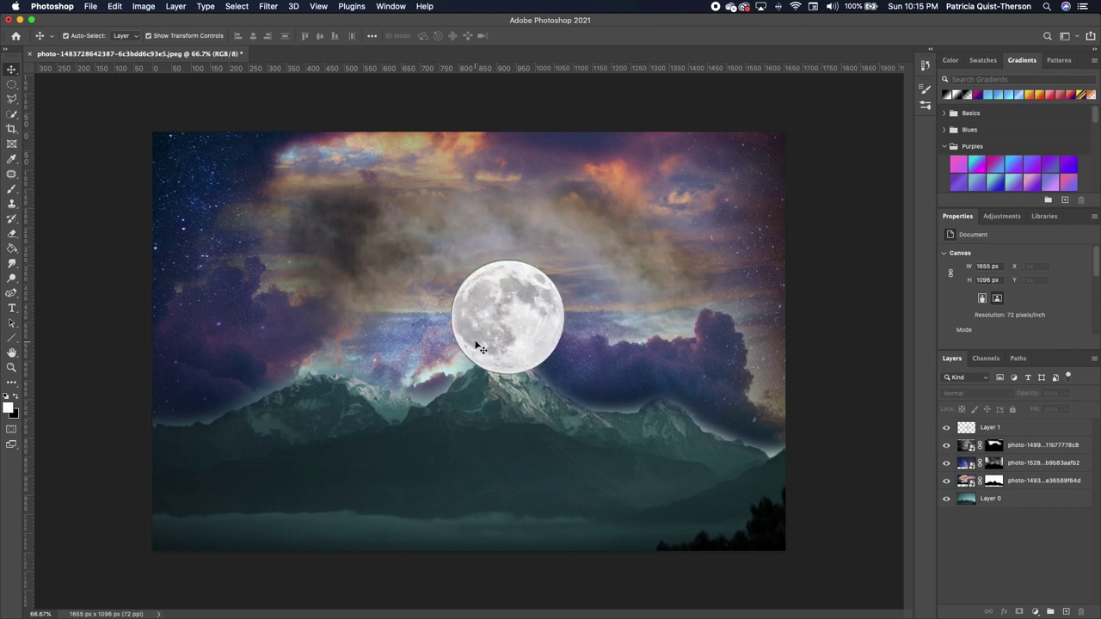
pyautogui.moveTo(519, 326); pyautogui.dragTo(715, 253)
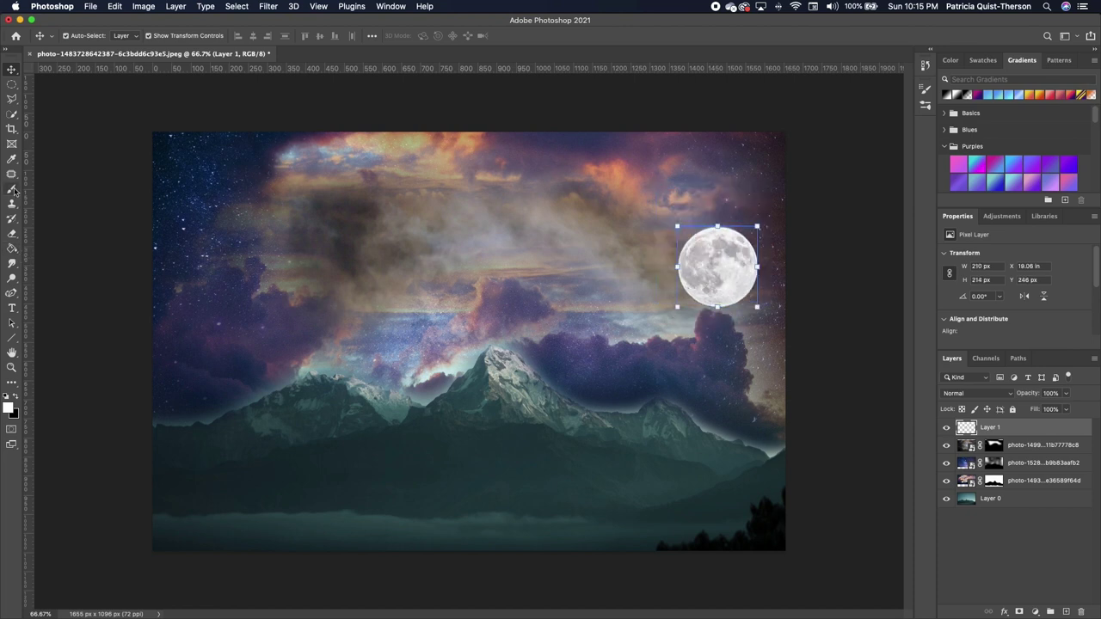
pyautogui.click(11, 188)
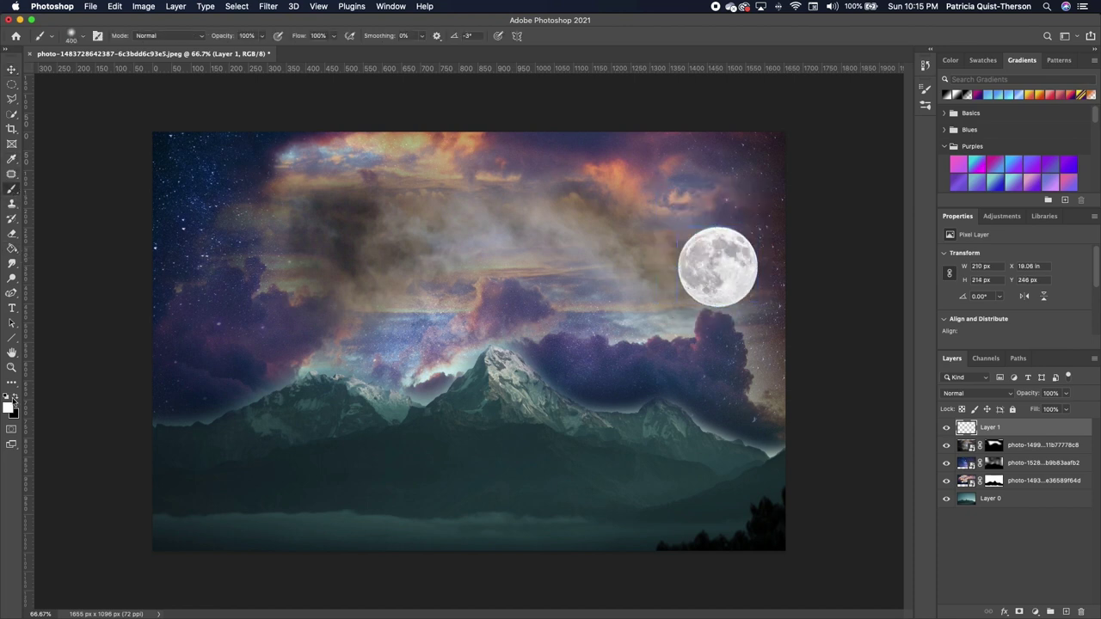
pyautogui.click(15, 398)
pyautogui.click(1019, 612)
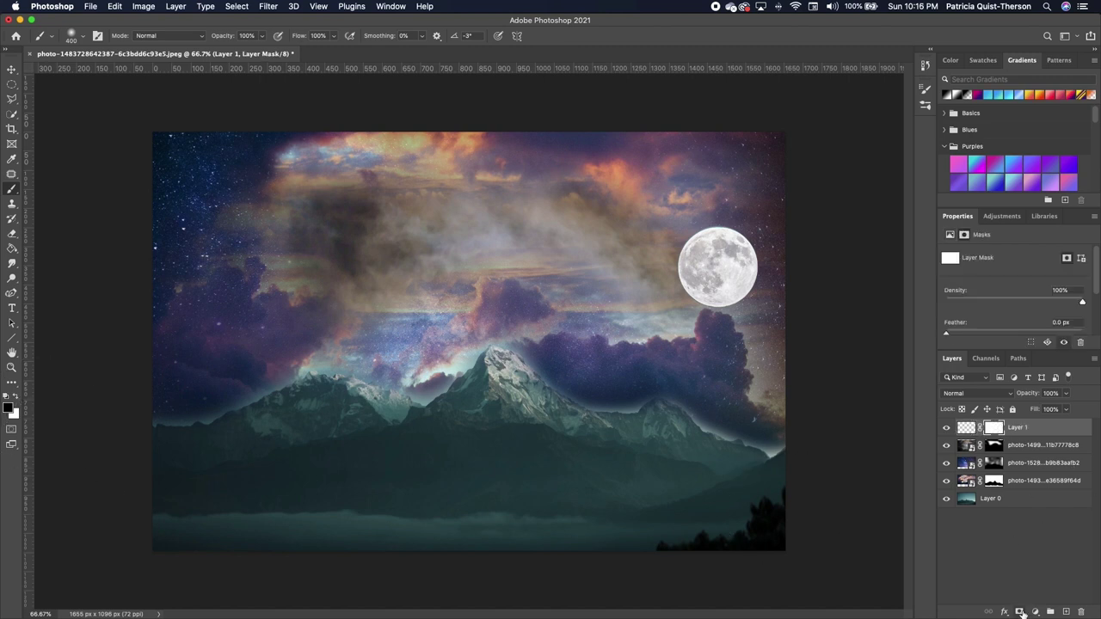
# - Mask the moon into a crescent with a 175 px Hard Round black brush
pyautogui.rightClick(512, 215)
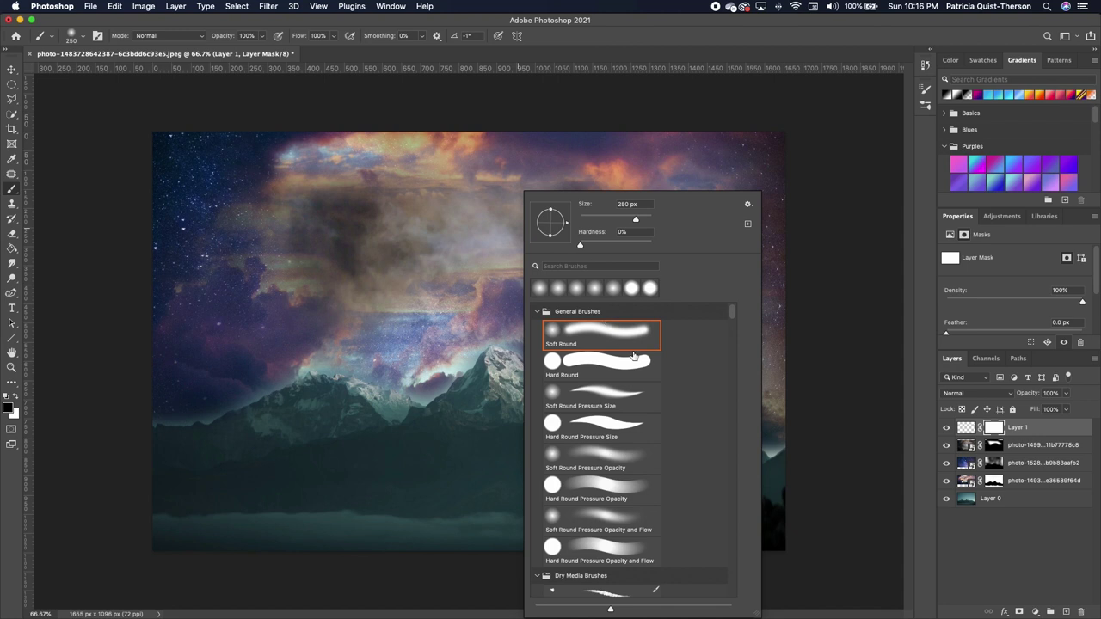
pyautogui.click(597, 359)
pyautogui.press('Return')
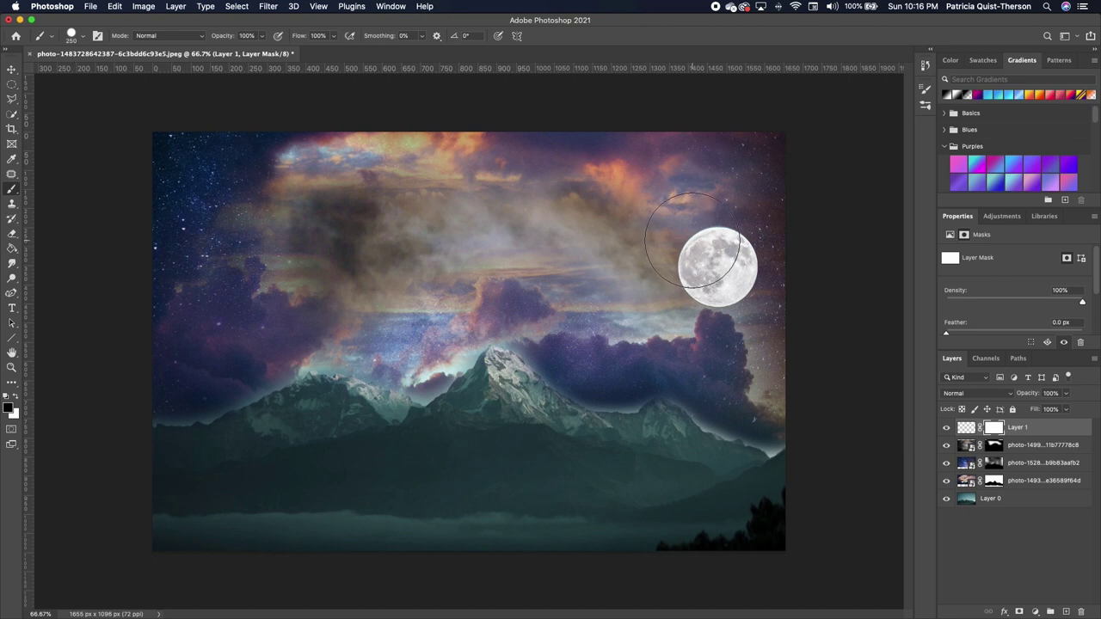
pyautogui.press('[')
pyautogui.press('[')
pyautogui.press('[')
pyautogui.click(706, 259)
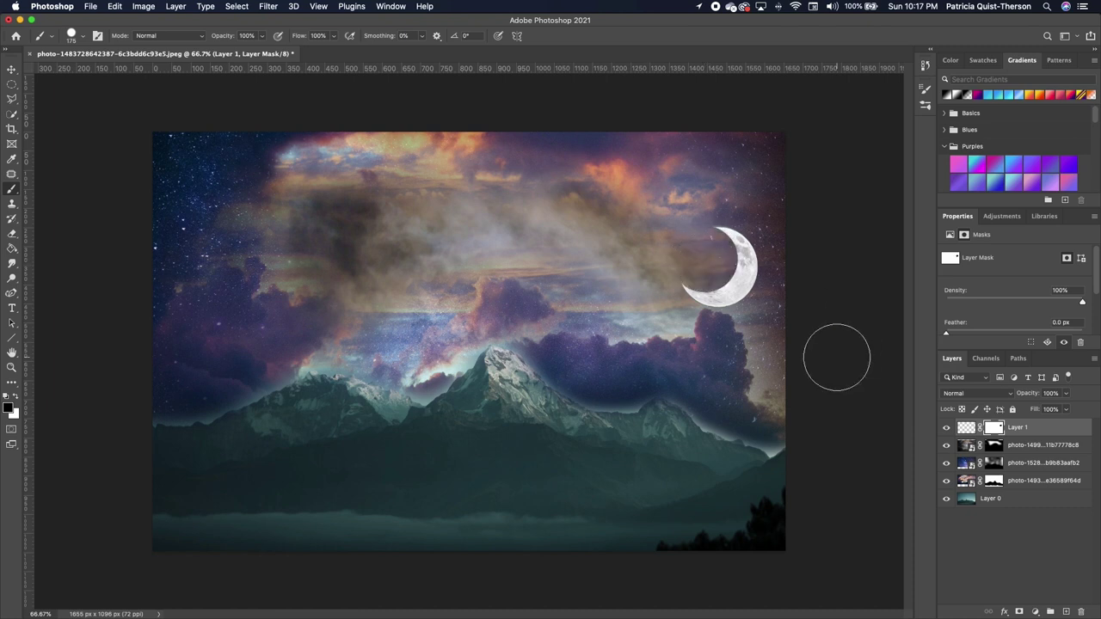
# - Place the half-moon photo rotated to -61.97° with the moon near the top left
pyautogui.press('super+Tab')
pyautogui.moveTo(745, 142); pyautogui.dragTo(404, 261)
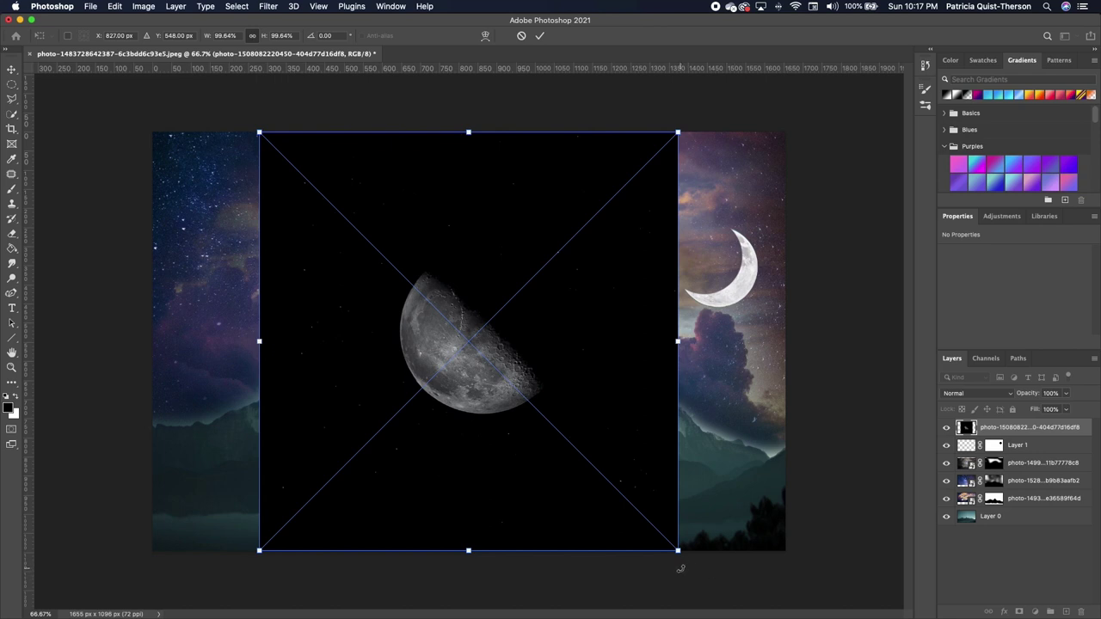
pyautogui.moveTo(680, 569); pyautogui.dragTo(712, 280)
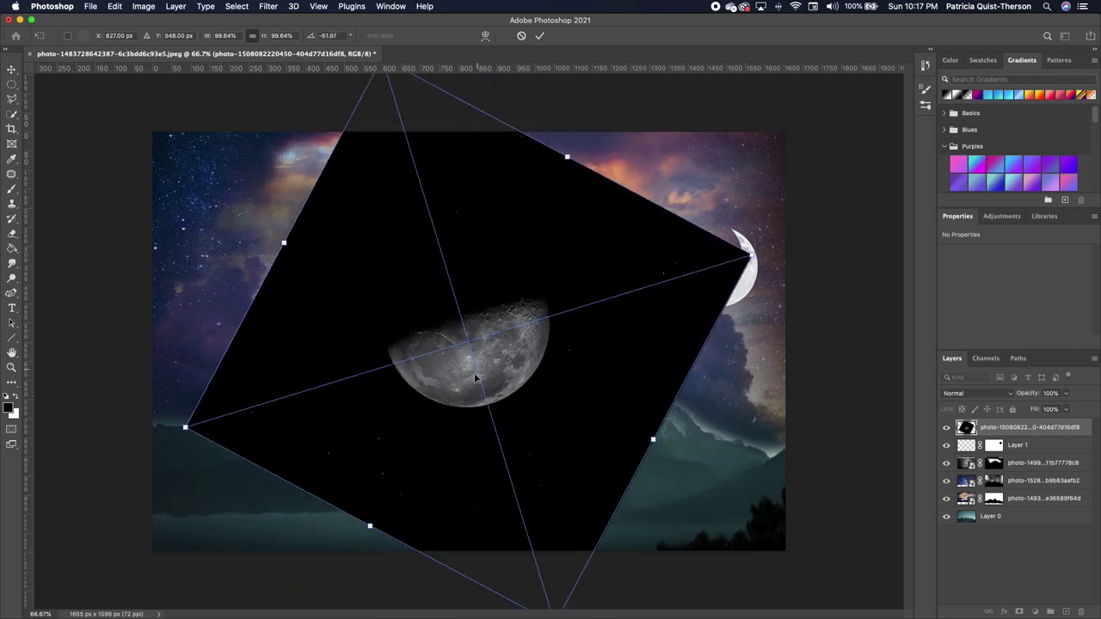
pyautogui.moveTo(475, 378); pyautogui.dragTo(376, 197)
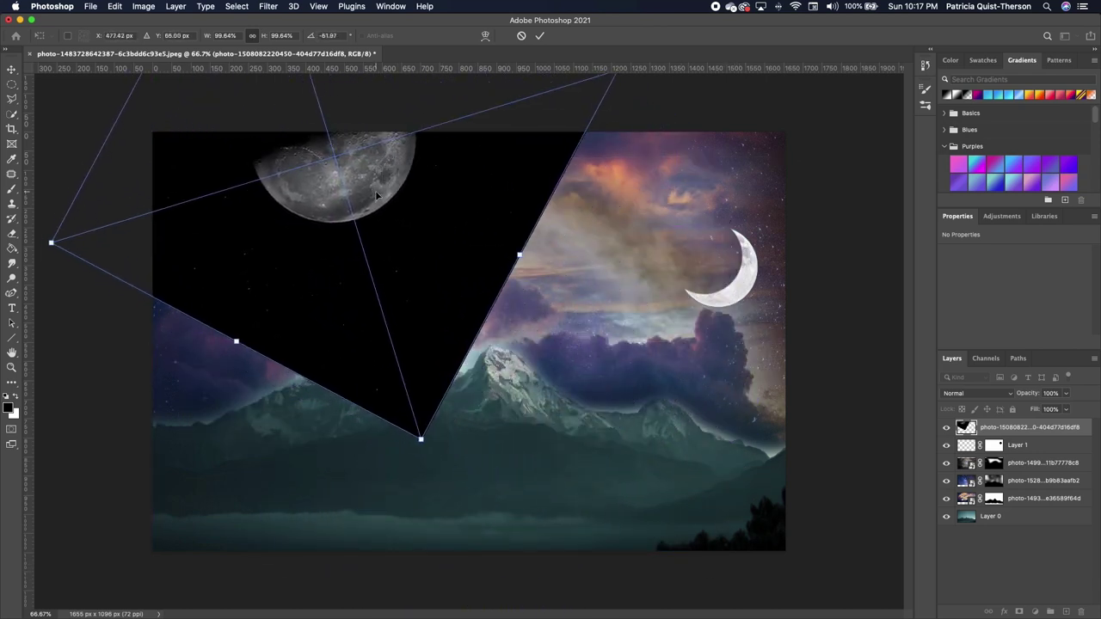
pyautogui.press('Return')
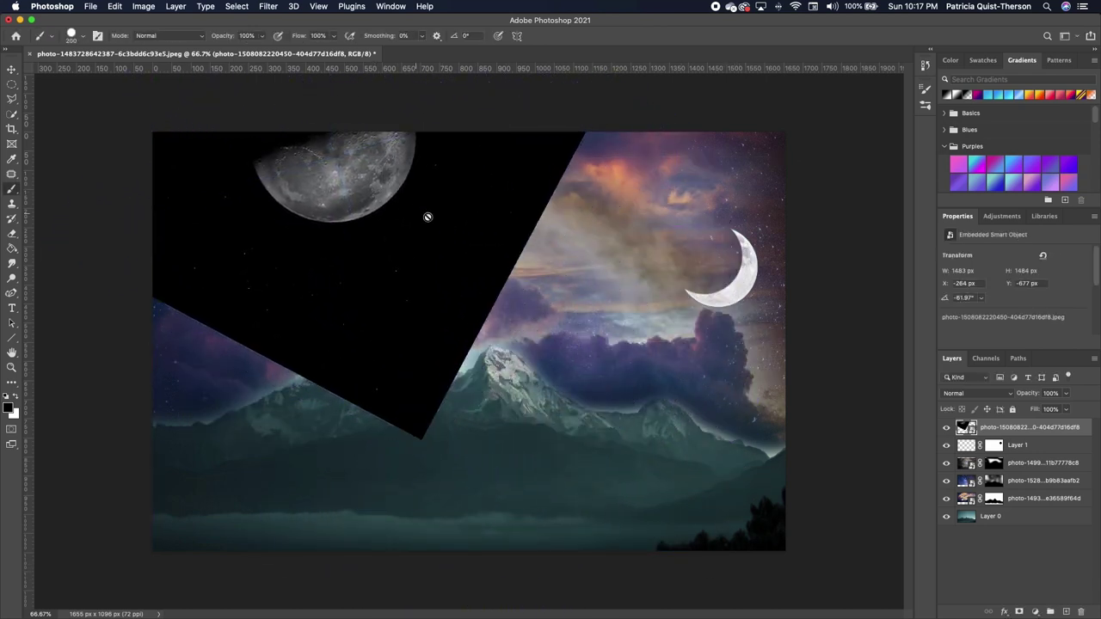
pyautogui.click(998, 398)
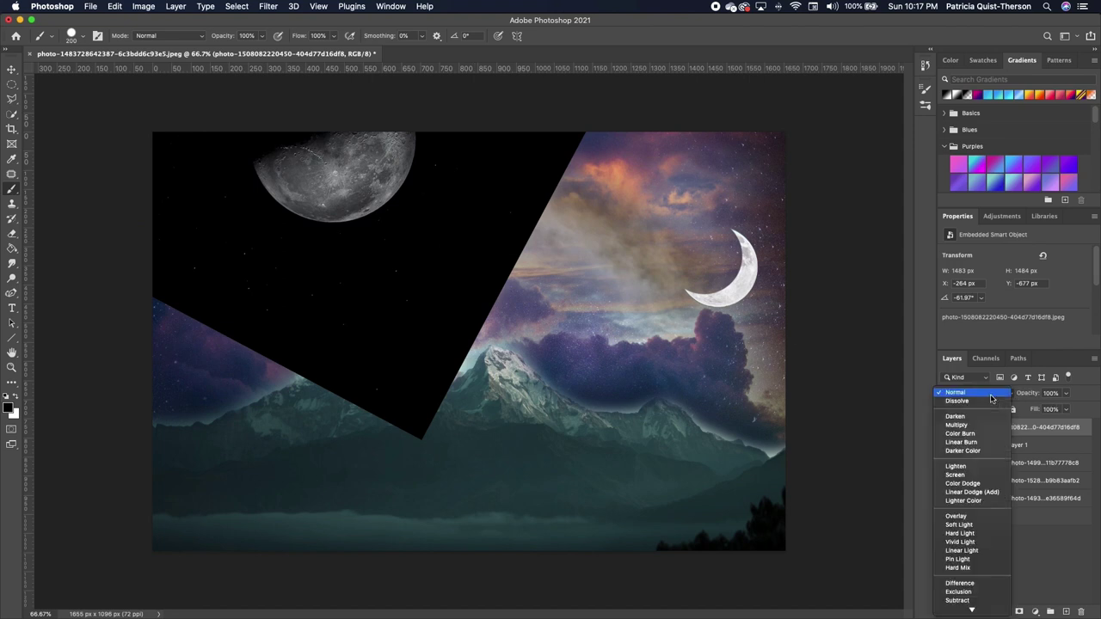
# - Set the half-moon layer to Screen, rotate it about -68° and enlarge it to about 157%
pyautogui.click(955, 474)
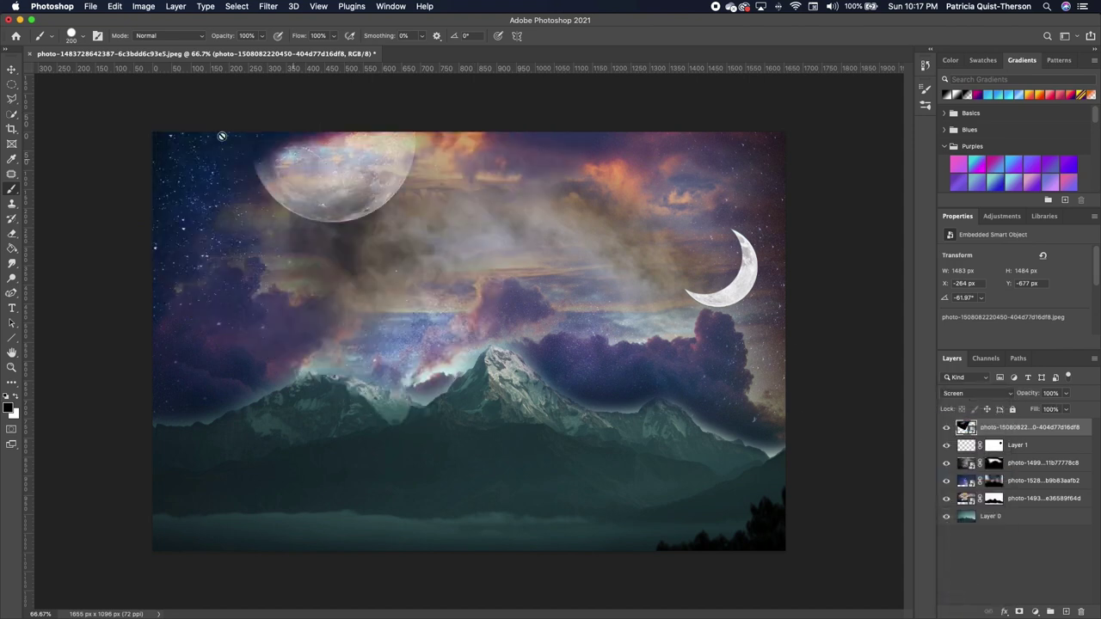
pyautogui.click(11, 69)
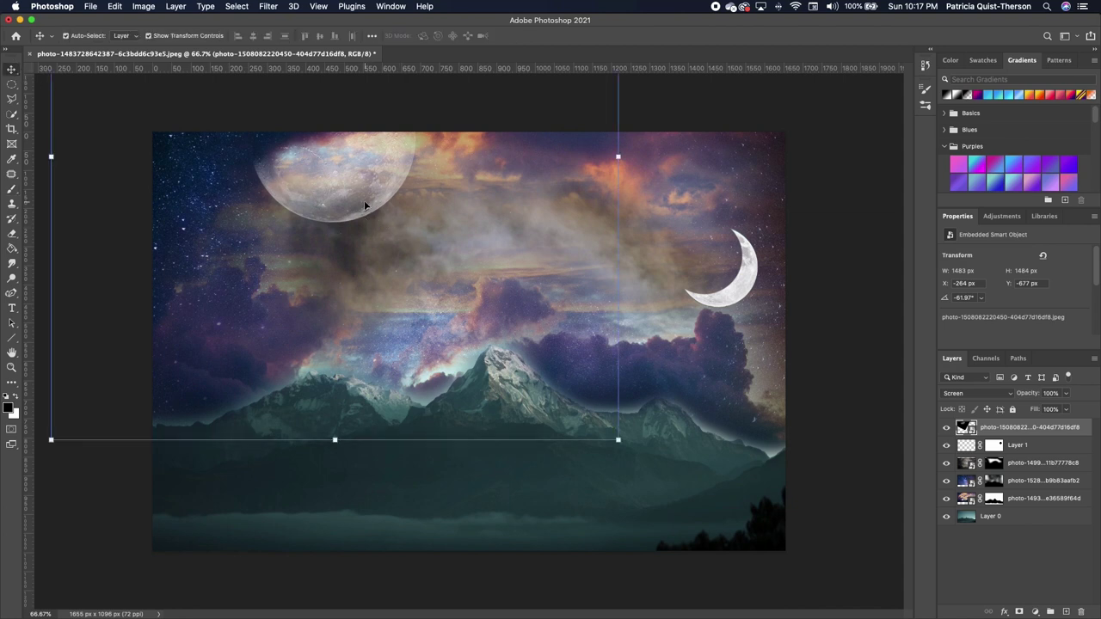
pyautogui.moveTo(618, 440); pyautogui.dragTo(359, 459)
pyautogui.moveTo(436, 437); pyautogui.dragTo(641, 551)
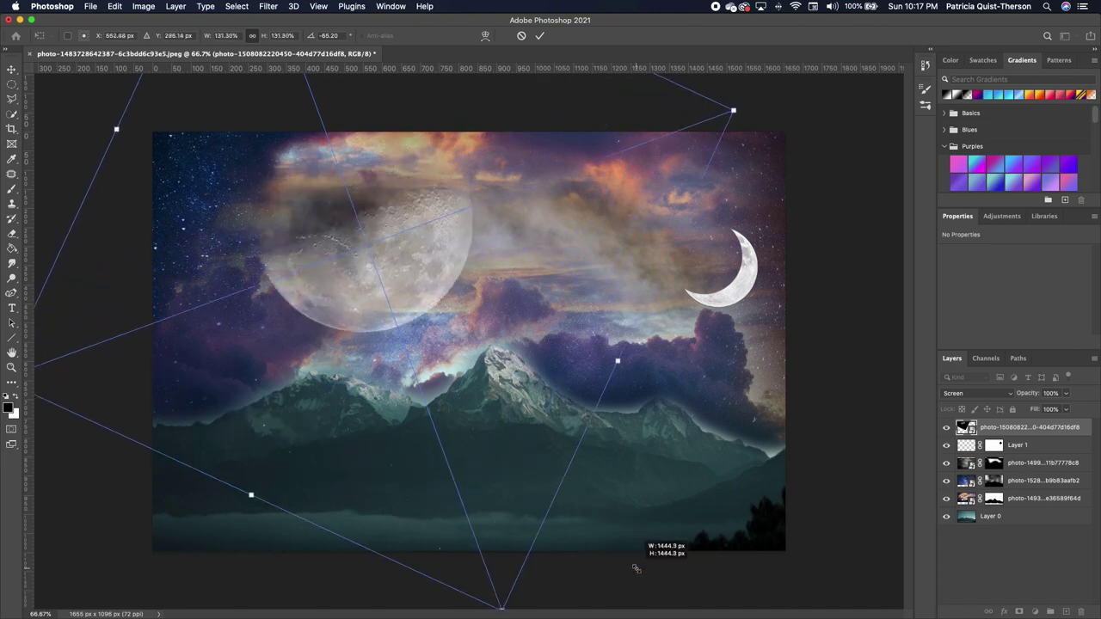
pyautogui.moveTo(387, 272); pyautogui.dragTo(366, 174)
pyautogui.moveTo(473, 523); pyautogui.dragTo(487, 602)
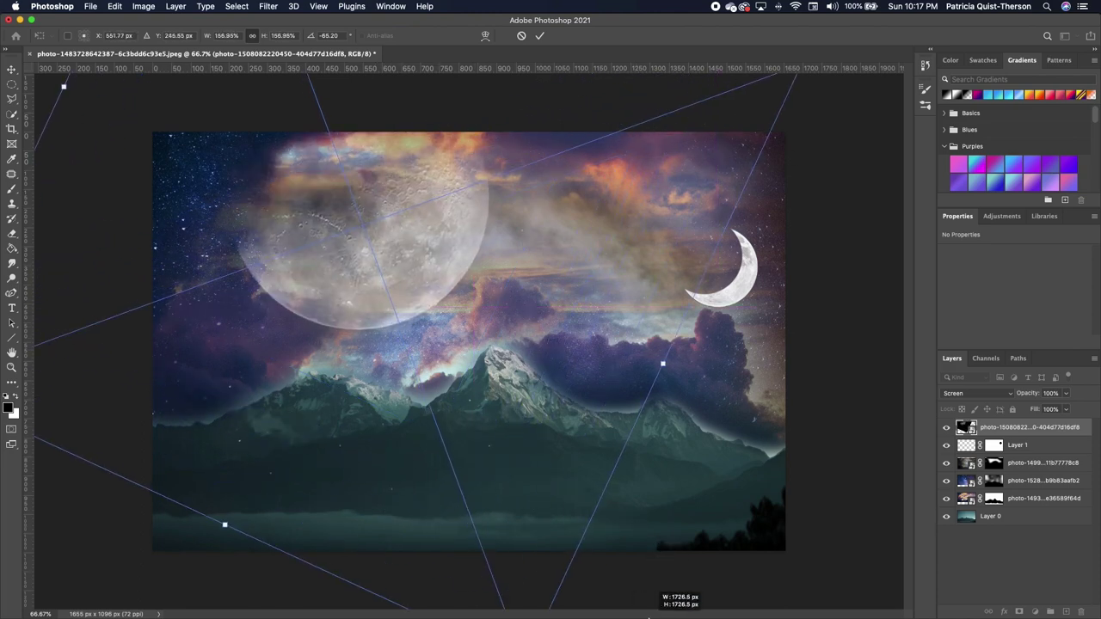
pyautogui.moveTo(413, 223); pyautogui.dragTo(393, 177)
# - Enlarge the moon to about 207% width and settle it across the upper-left sky
pyautogui.moveTo(637, 282); pyautogui.dragTo(831, 406)
pyautogui.moveTo(514, 228); pyautogui.dragTo(442, 167)
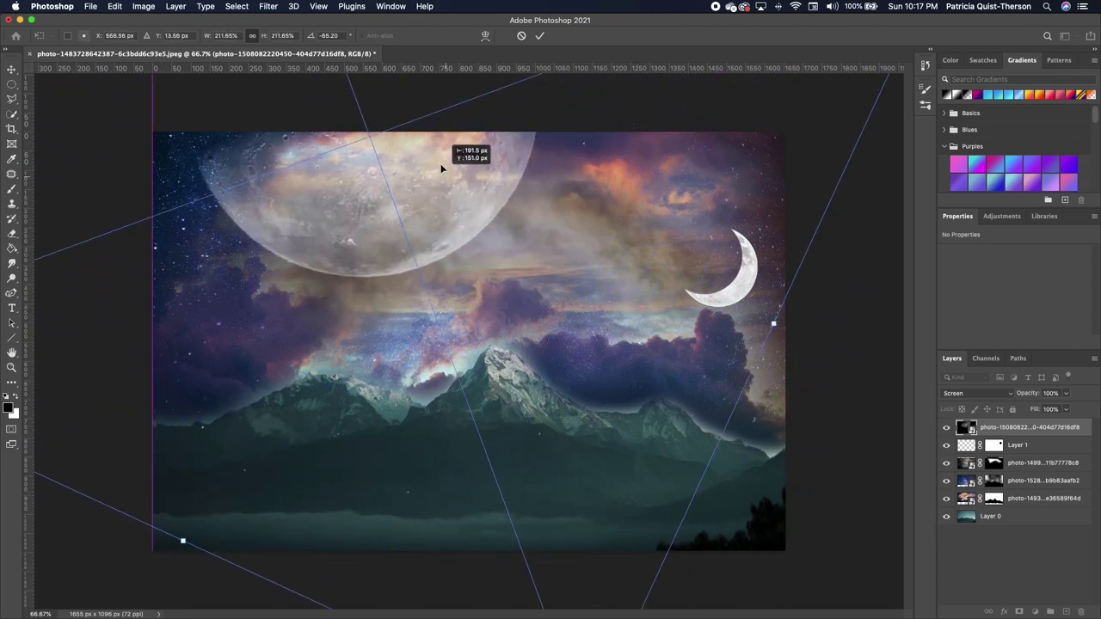
pyautogui.moveTo(775, 319); pyautogui.dragTo(740, 309)
pyautogui.moveTo(376, 184); pyautogui.dragTo(442, 225)
pyautogui.press('Return')
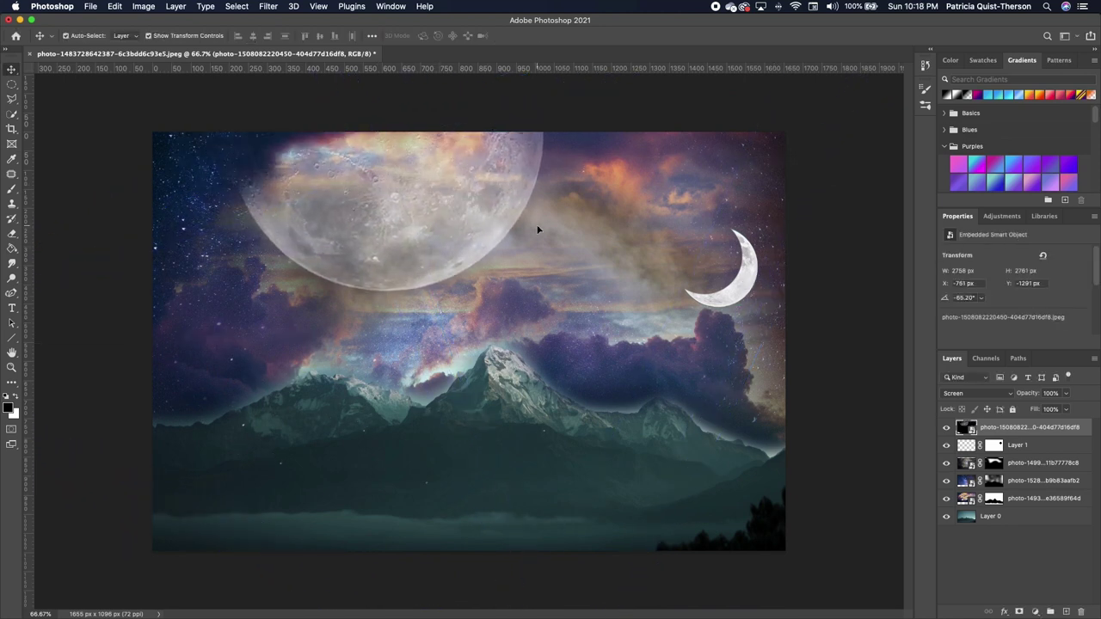
pyautogui.click(1032, 445)
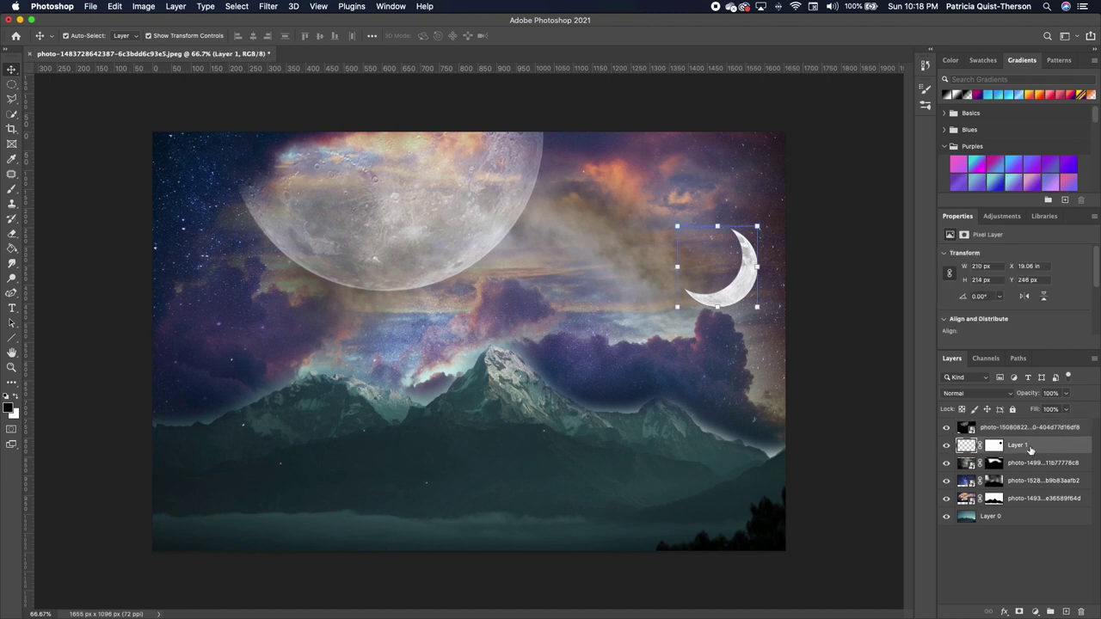
# - Duplicate Layer 1, delete the copy's mask, and shrink the full moon to about 36% low on the left
pyautogui.press('super+j')
pyautogui.rightClick(998, 449)
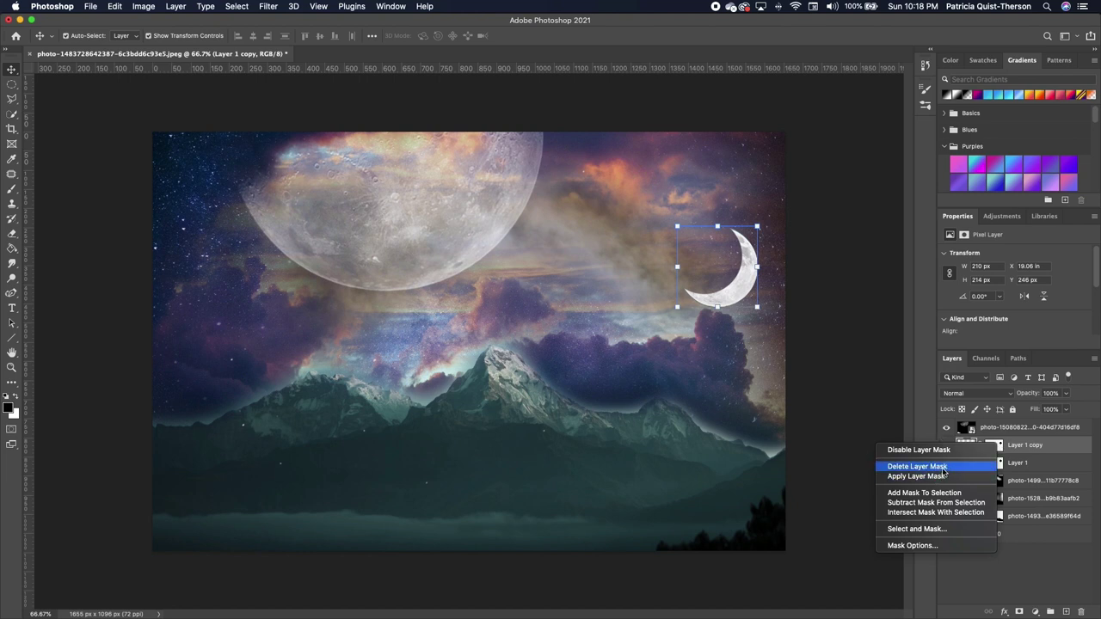
pyautogui.click(995, 467)
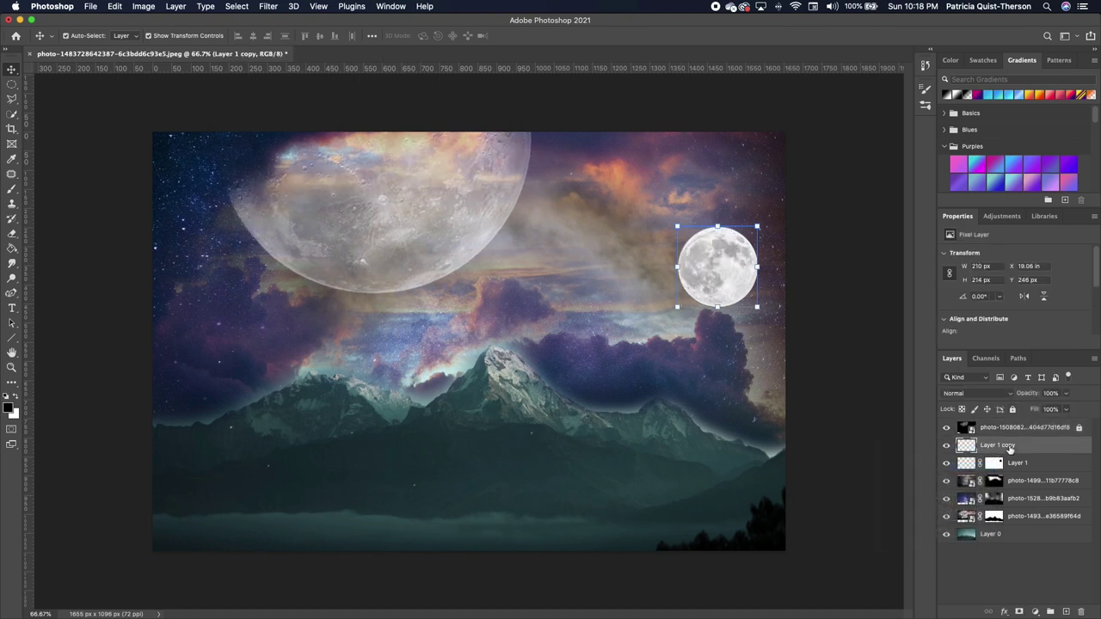
pyautogui.moveTo(720, 283); pyautogui.dragTo(225, 341)
pyautogui.click(258, 285)
pyautogui.moveTo(258, 285); pyautogui.dragTo(179, 325)
pyautogui.press('Return')
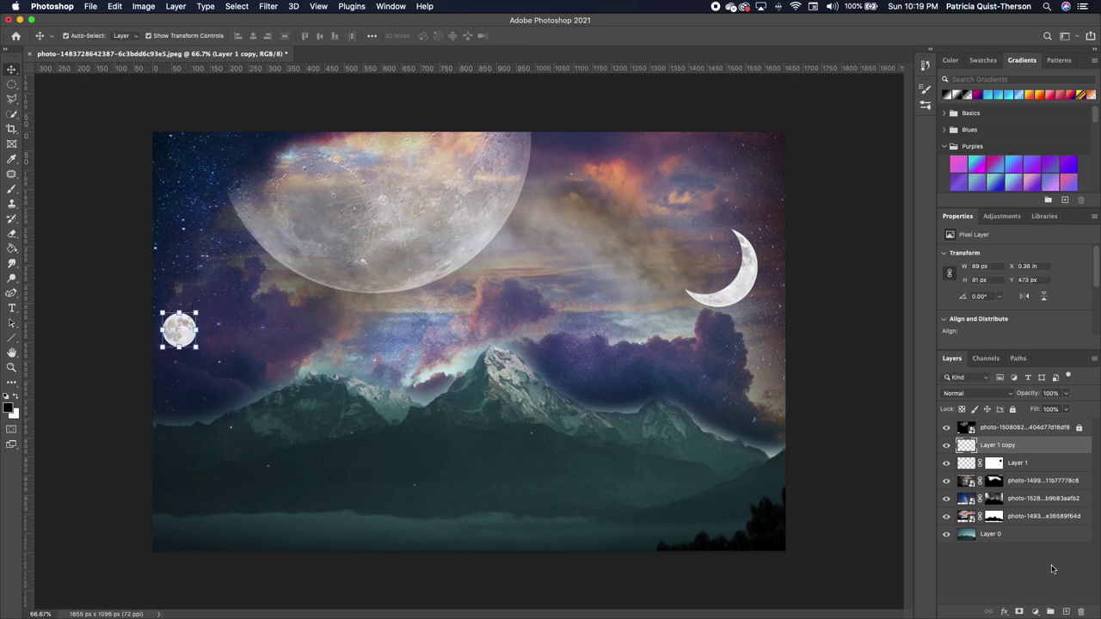
# - Add a dark red Color Fill layer clipped to the small moon
pyautogui.click(1036, 612)
pyautogui.click(1048, 395)
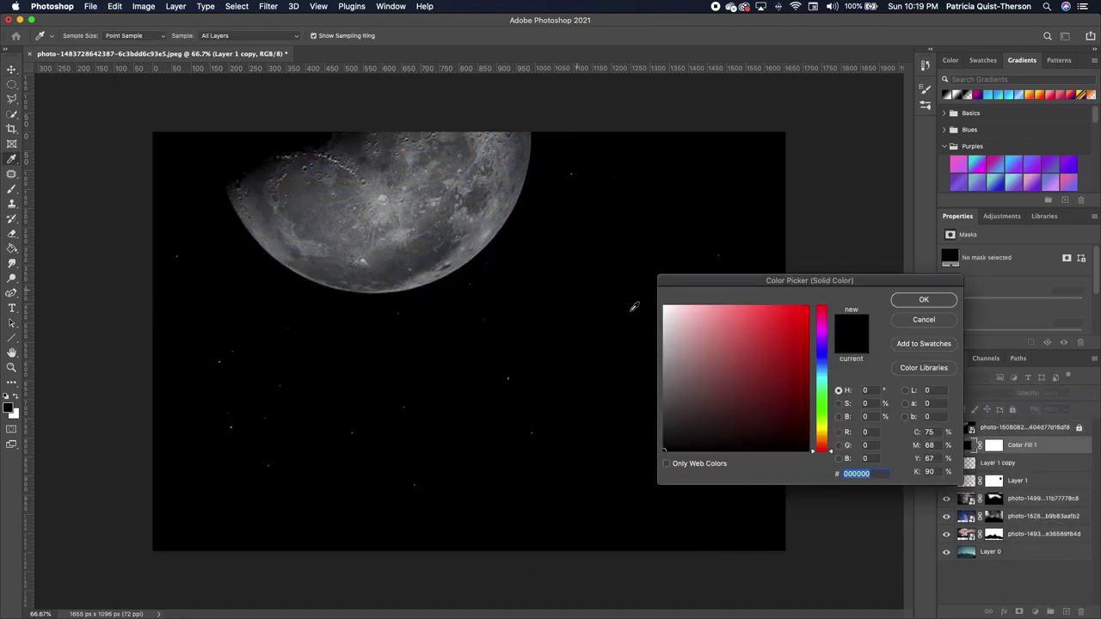
pyautogui.click(806, 347)
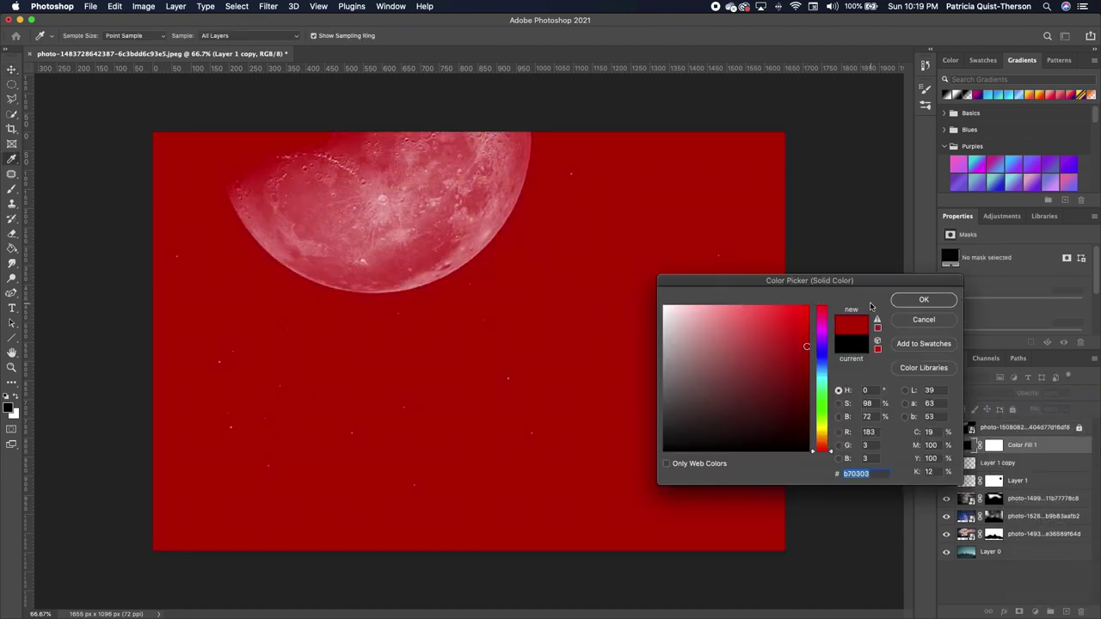
pyautogui.click(806, 362)
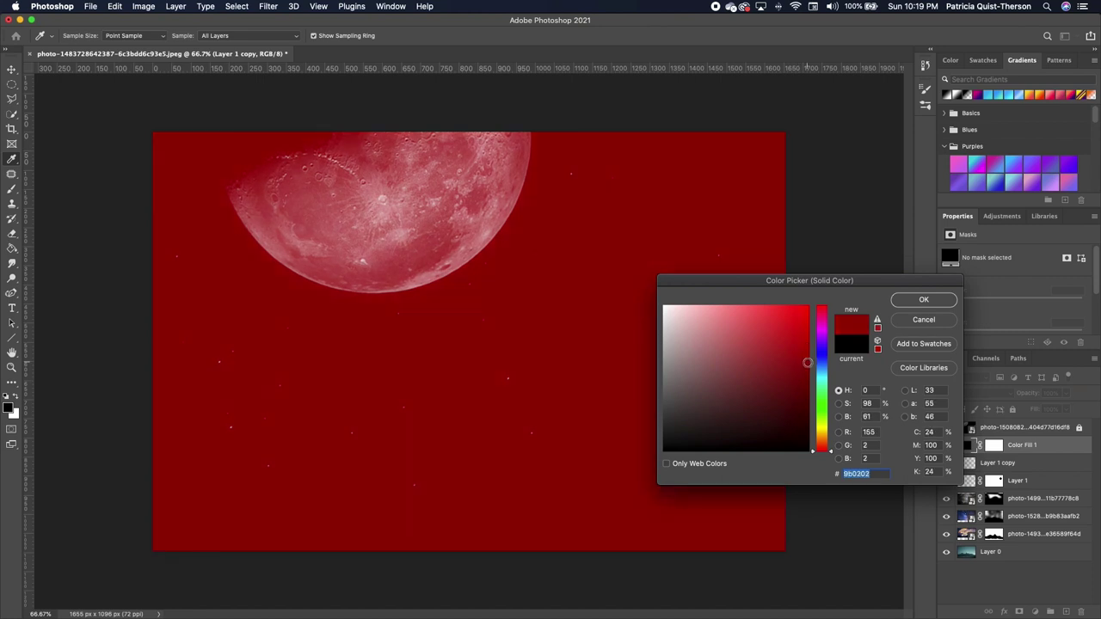
pyautogui.click(914, 301)
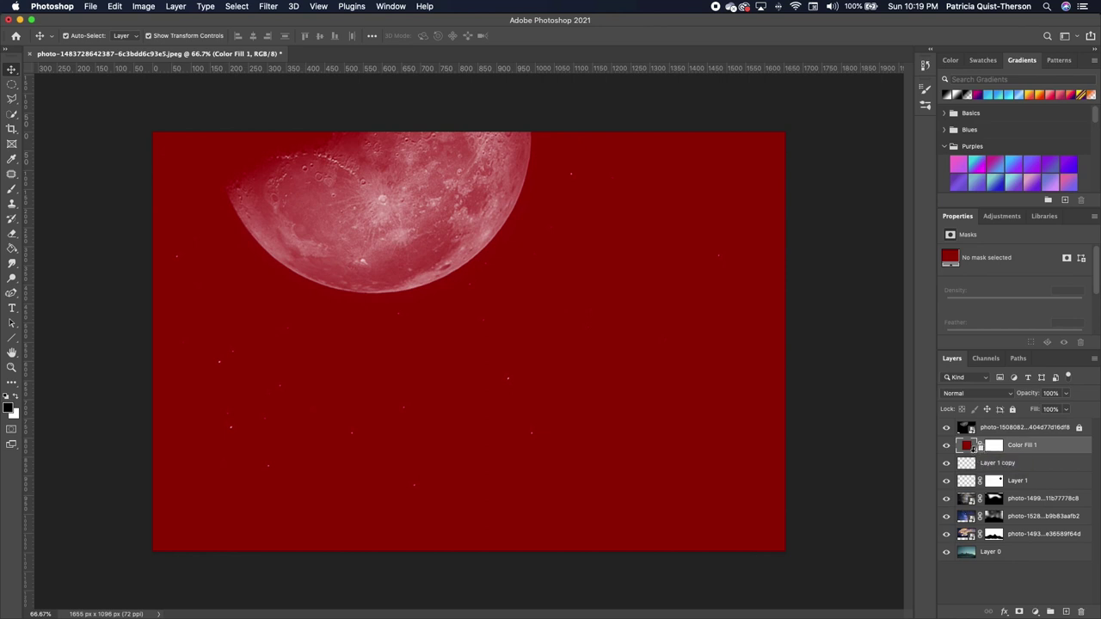
pyautogui.keyDown('alt'); pyautogui.click(973, 453); pyautogui.keyUp('alt')
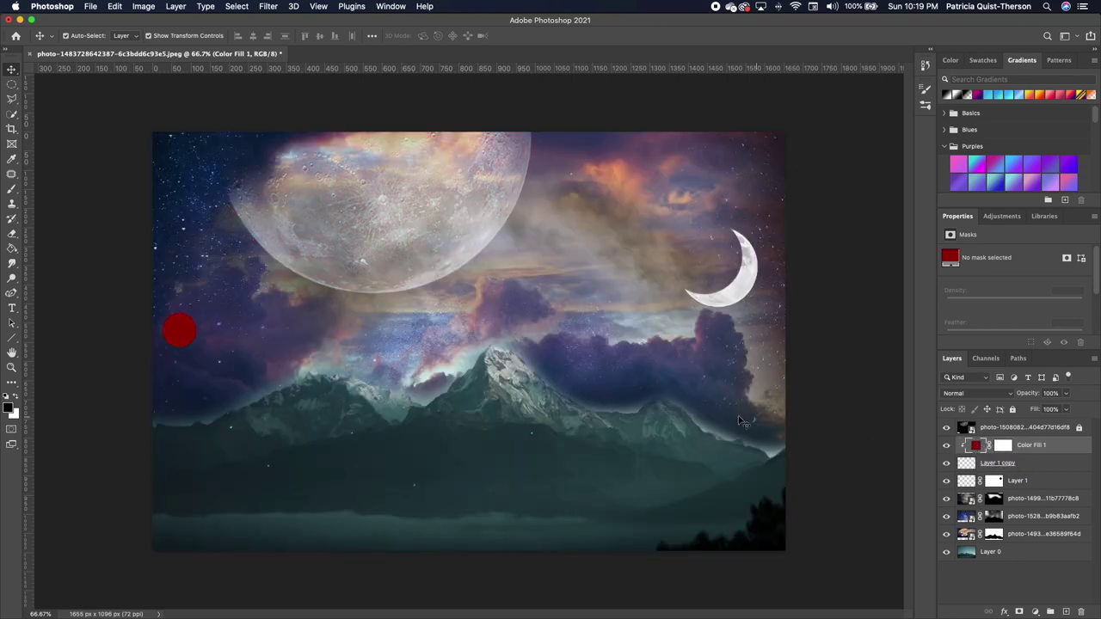
# - Set Color Fill 1 to Linear Burn at about 66% opacity
pyautogui.click(988, 397)
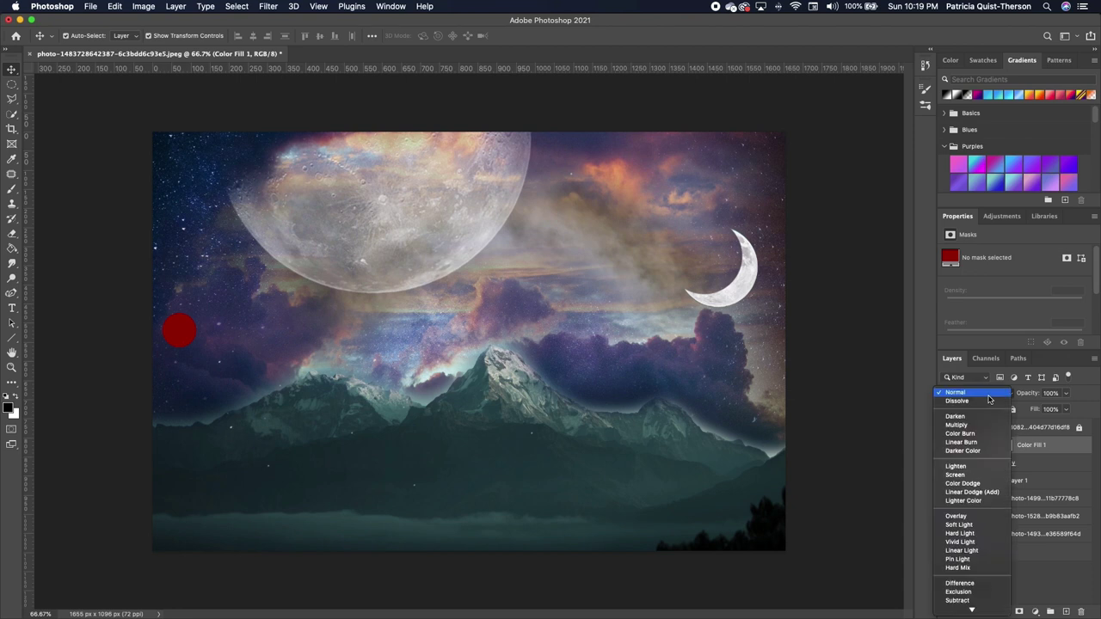
pyautogui.click(964, 444)
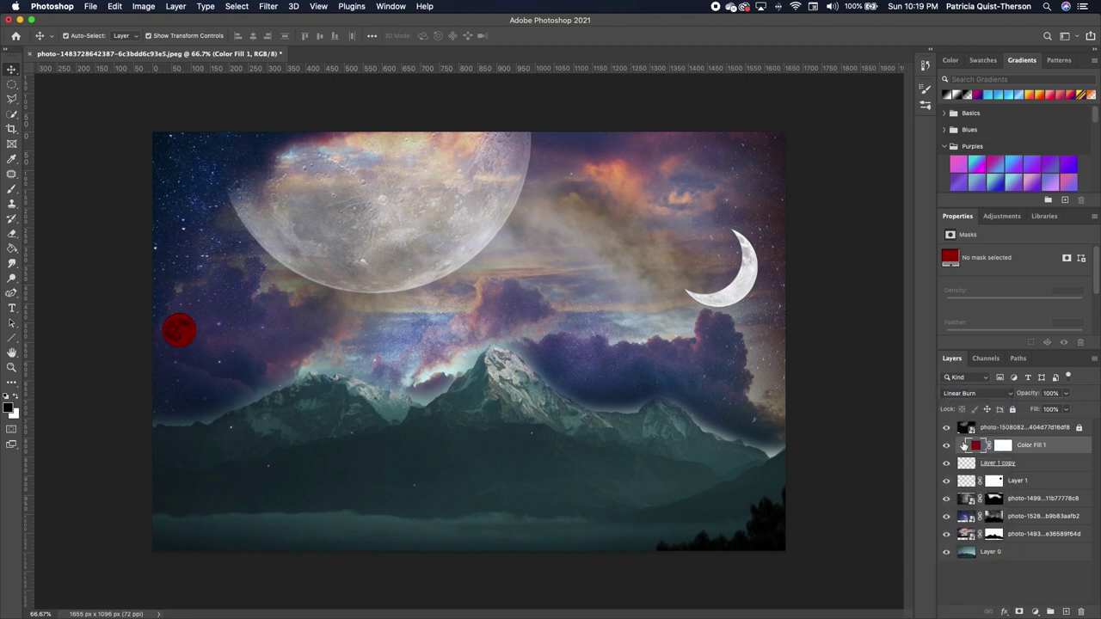
pyautogui.click(1003, 445)
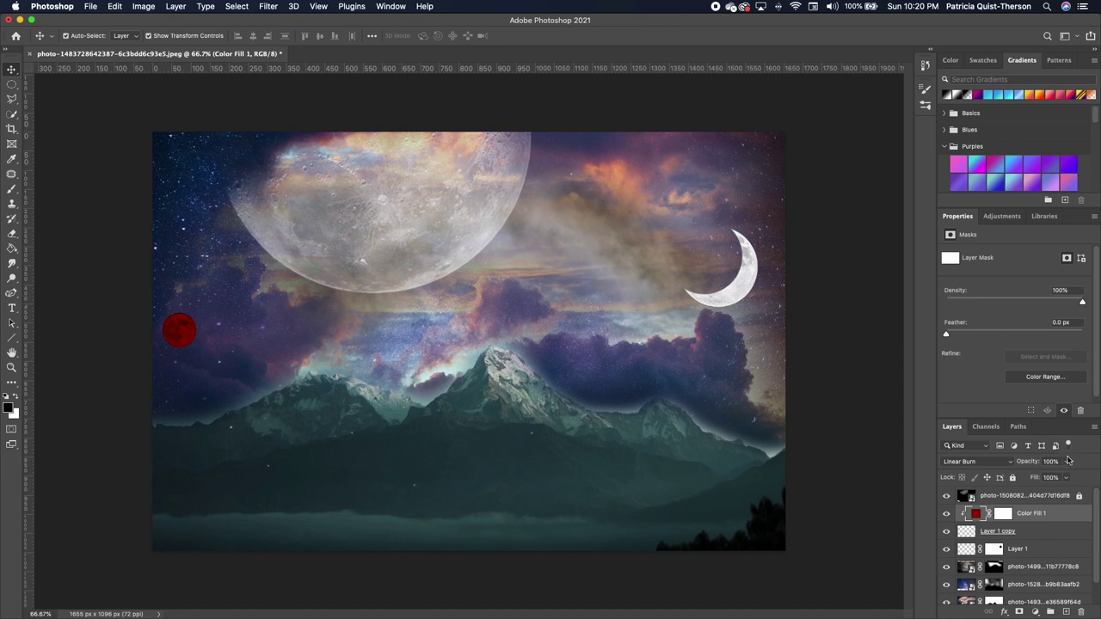
pyautogui.click(1068, 461)
pyautogui.moveTo(1071, 477); pyautogui.dragTo(1050, 479)
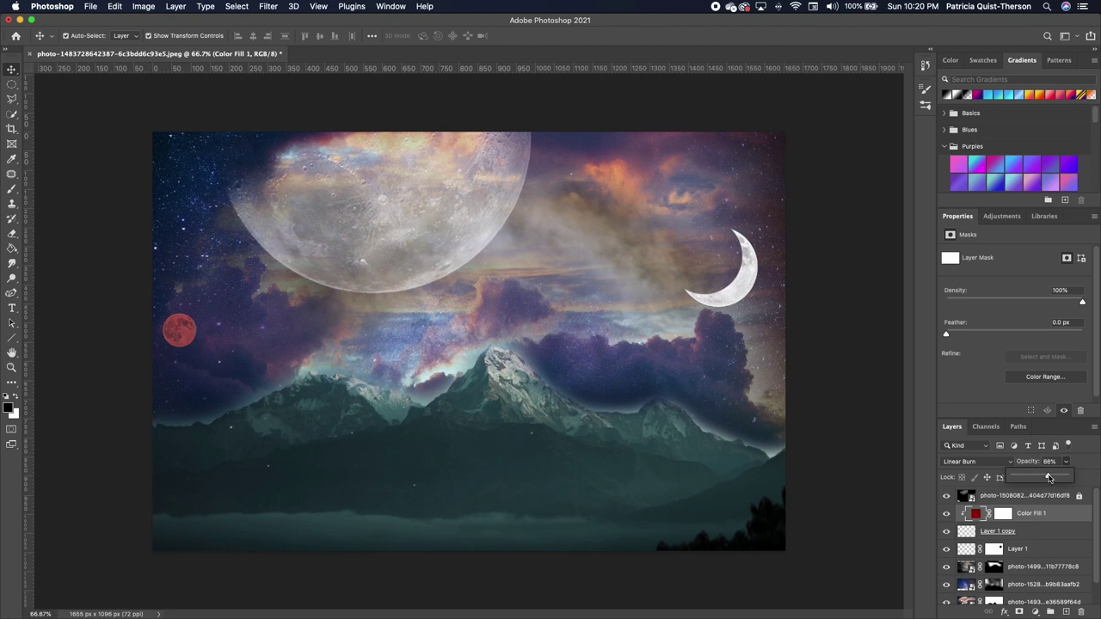
pyautogui.click(730, 297)
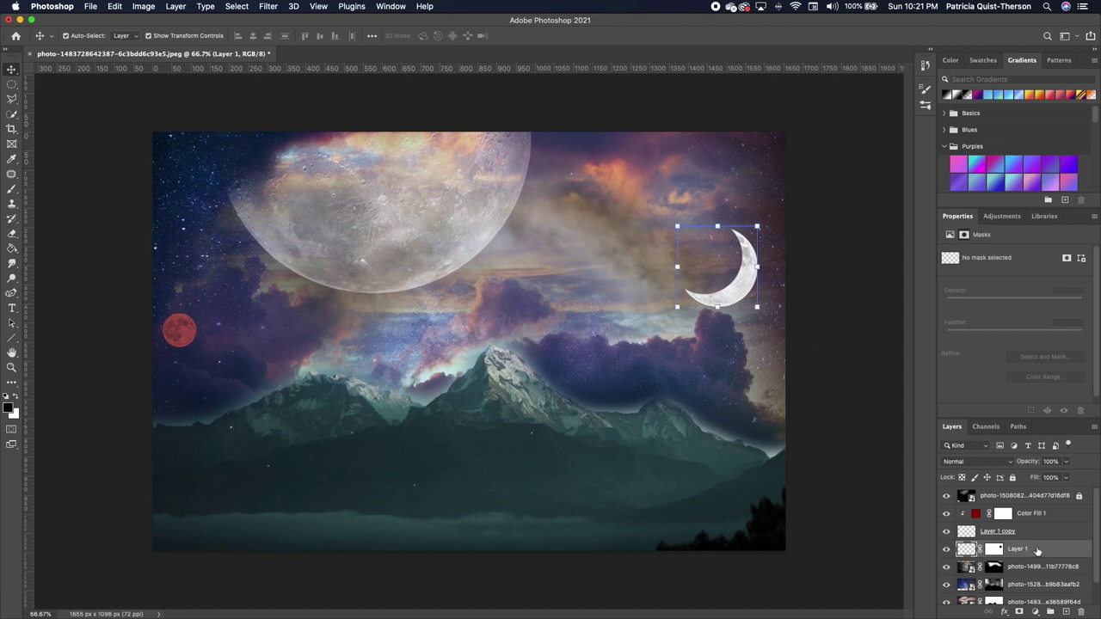
# - Add a Curves adjustment clipped to Layer 1 and raise the curve to brighten the crescent moon
pyautogui.click(1037, 613)
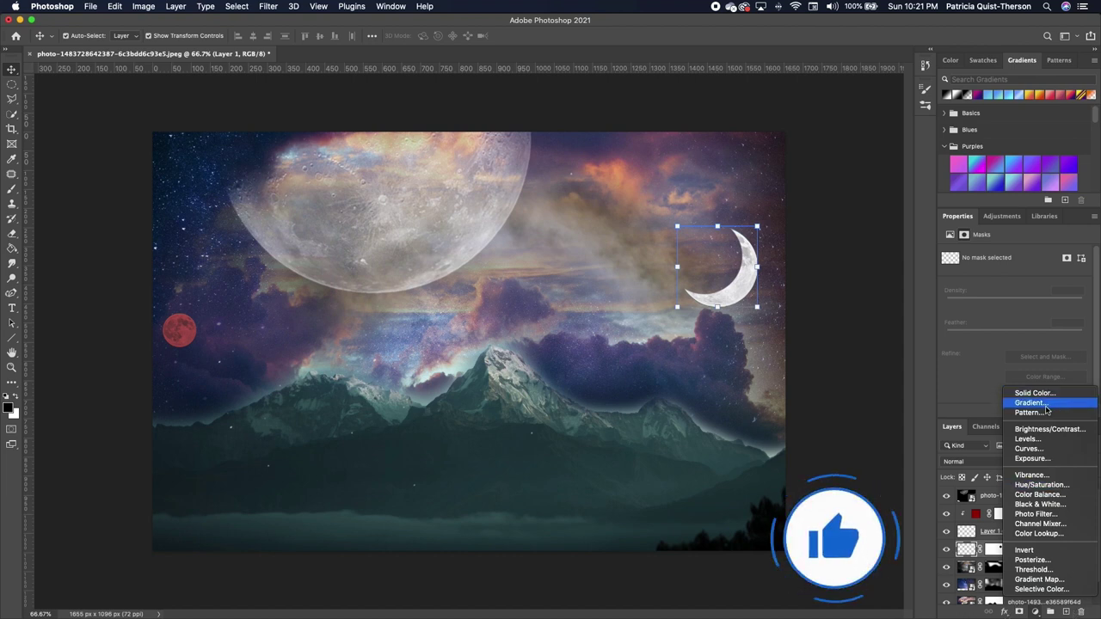
pyautogui.click(1045, 451)
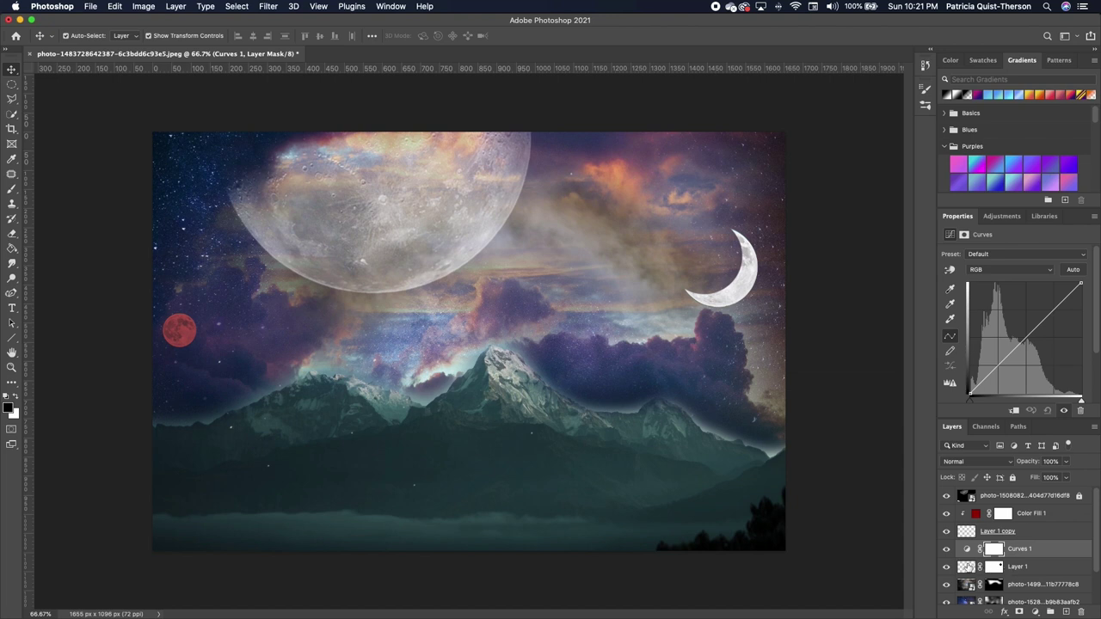
pyautogui.click(1017, 412)
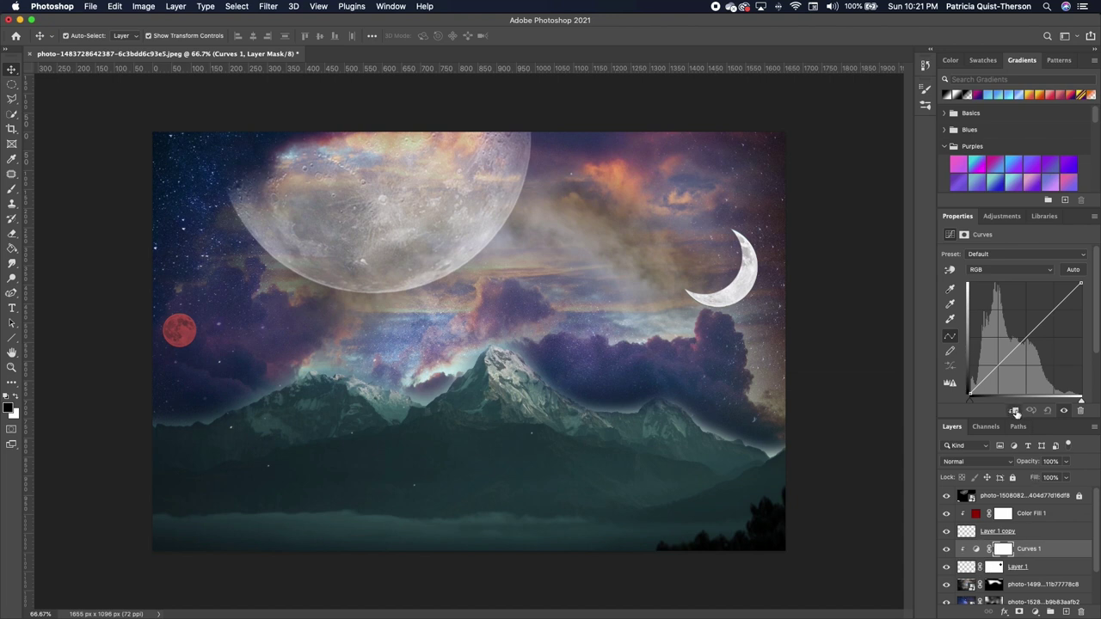
pyautogui.moveTo(1011, 352); pyautogui.dragTo(981, 332)
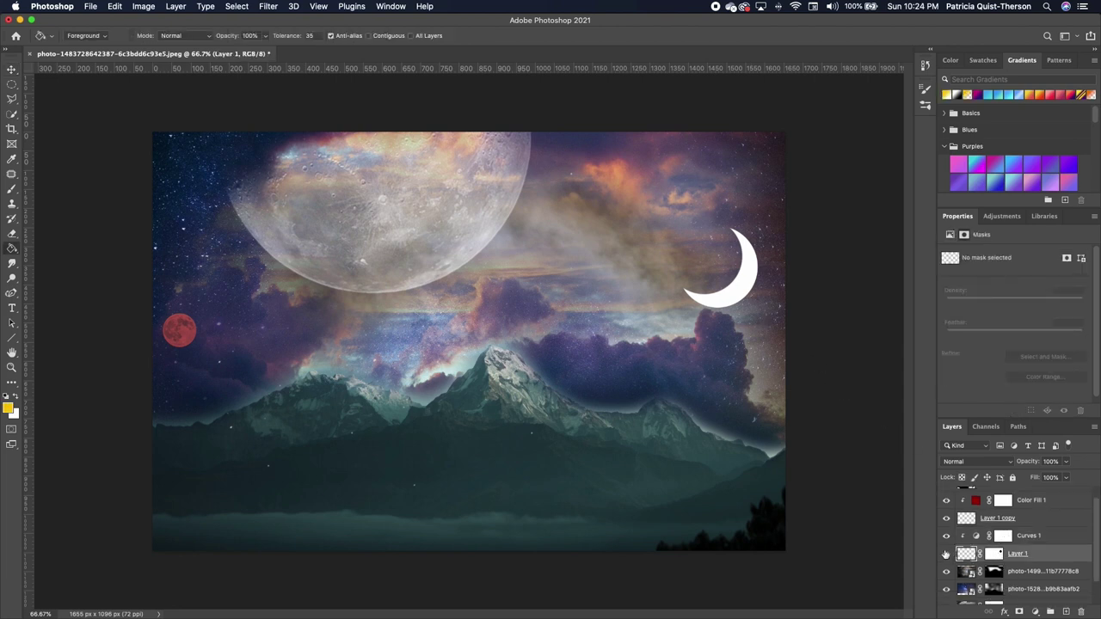
# - Apply Layer 1's mask, load the crescent as a selection, and add a new layer clipped to the moon
pyautogui.rightClick(999, 556)
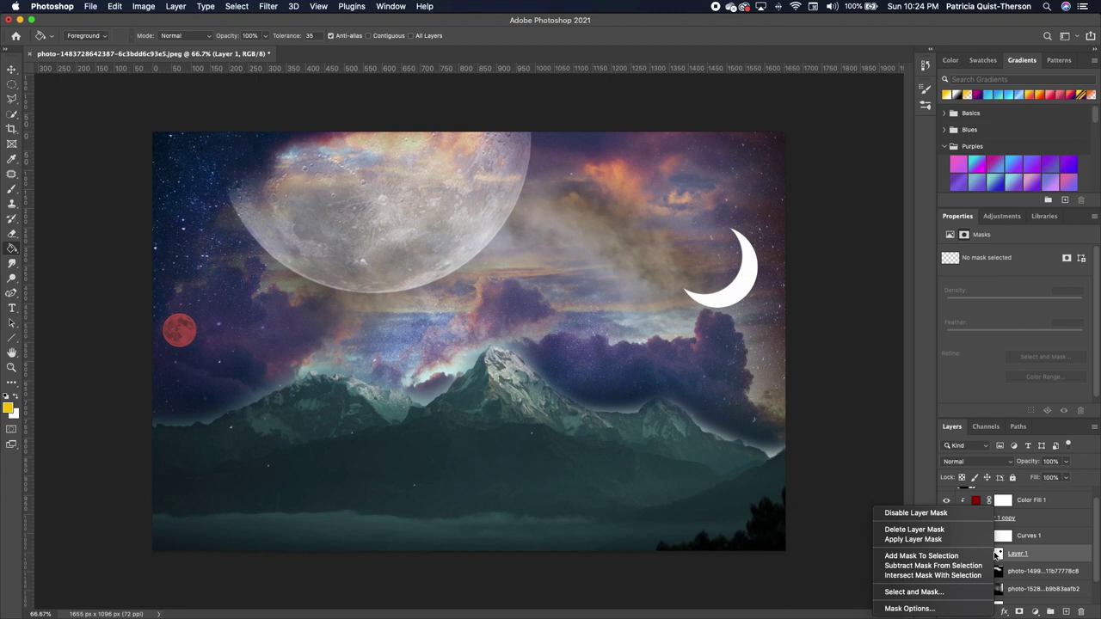
pyautogui.click(943, 541)
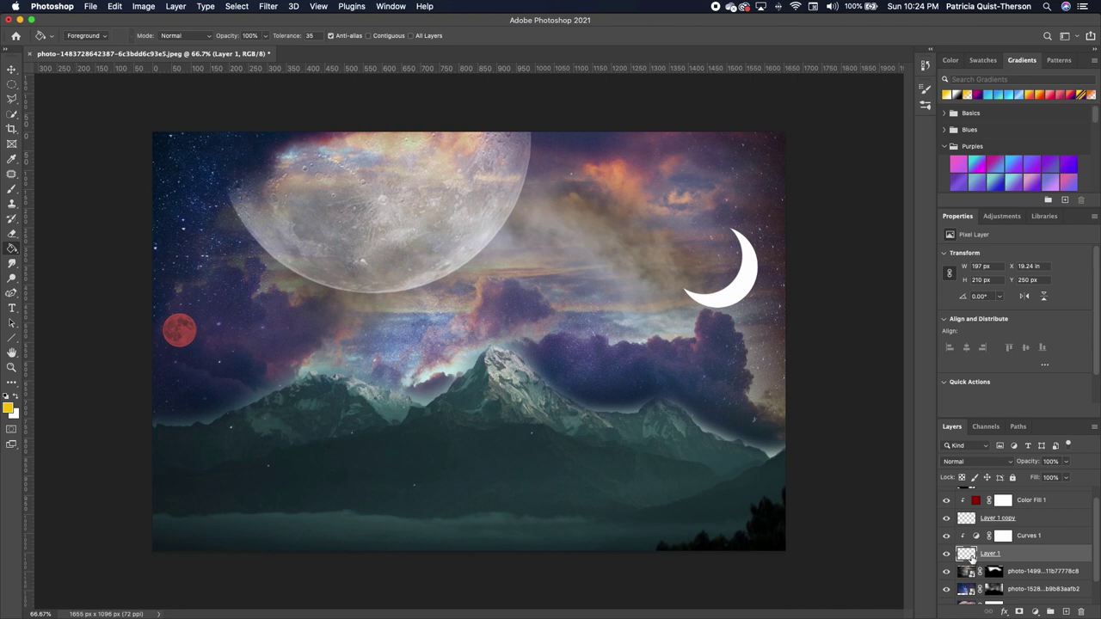
pyautogui.keyDown('super'); pyautogui.click(969, 556); pyautogui.keyUp('super')
pyautogui.click(1062, 612)
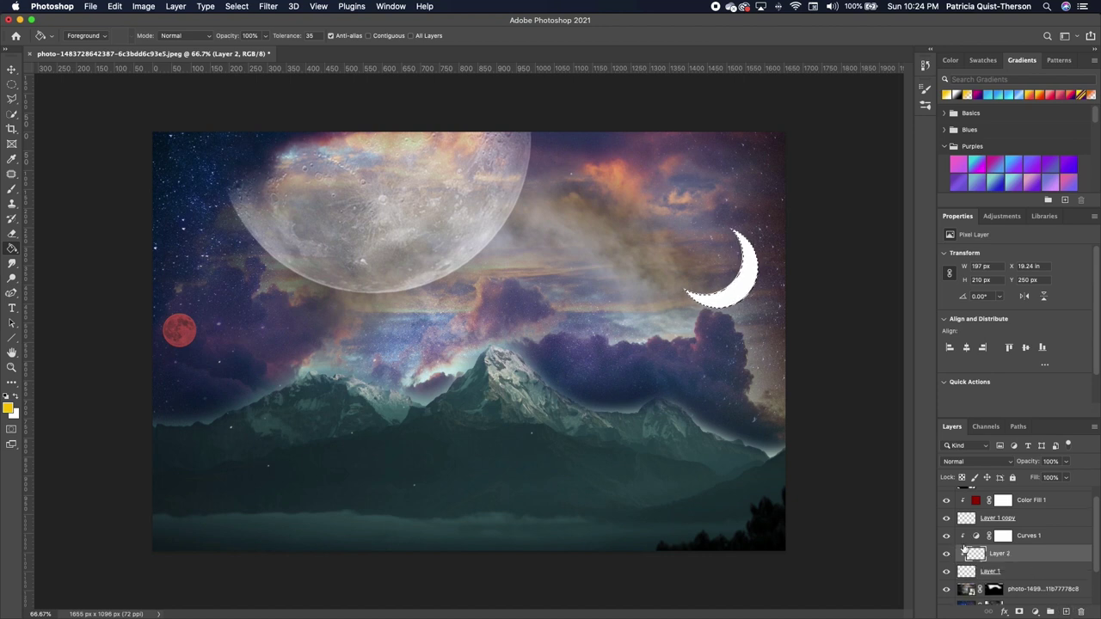
pyautogui.keyDown('alt'); pyautogui.click(987, 559); pyautogui.keyUp('alt')
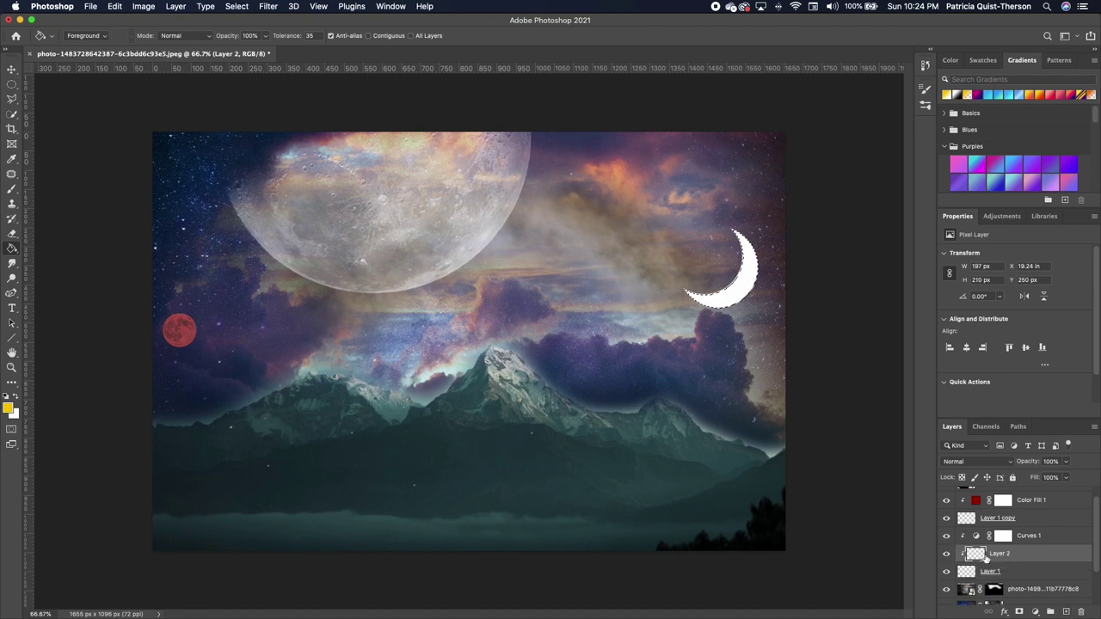
# - Fill the crescent selection with golden yellow, deselect, and add a white mask to the moon layer
pyautogui.click(9, 409)
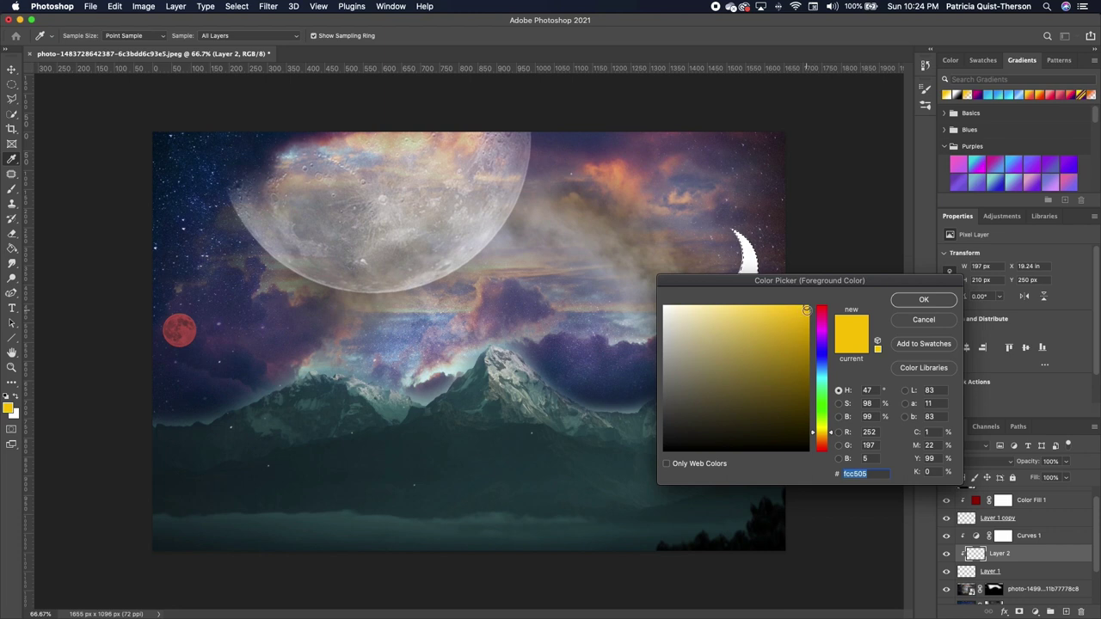
pyautogui.click(810, 309)
pyautogui.click(950, 294)
pyautogui.press('g')
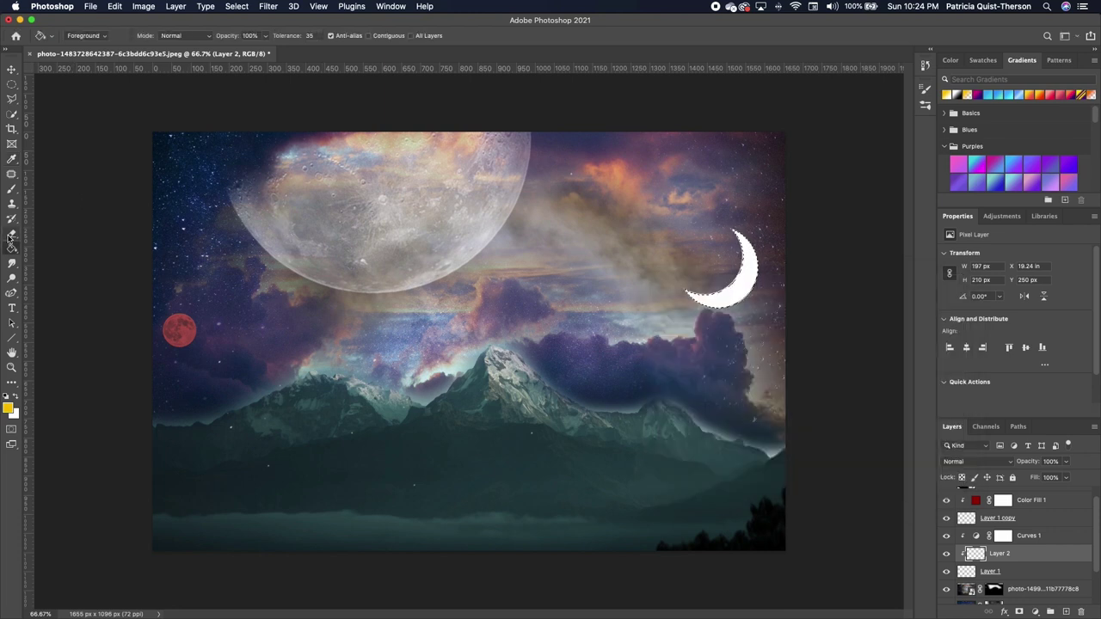
pyautogui.click(745, 290)
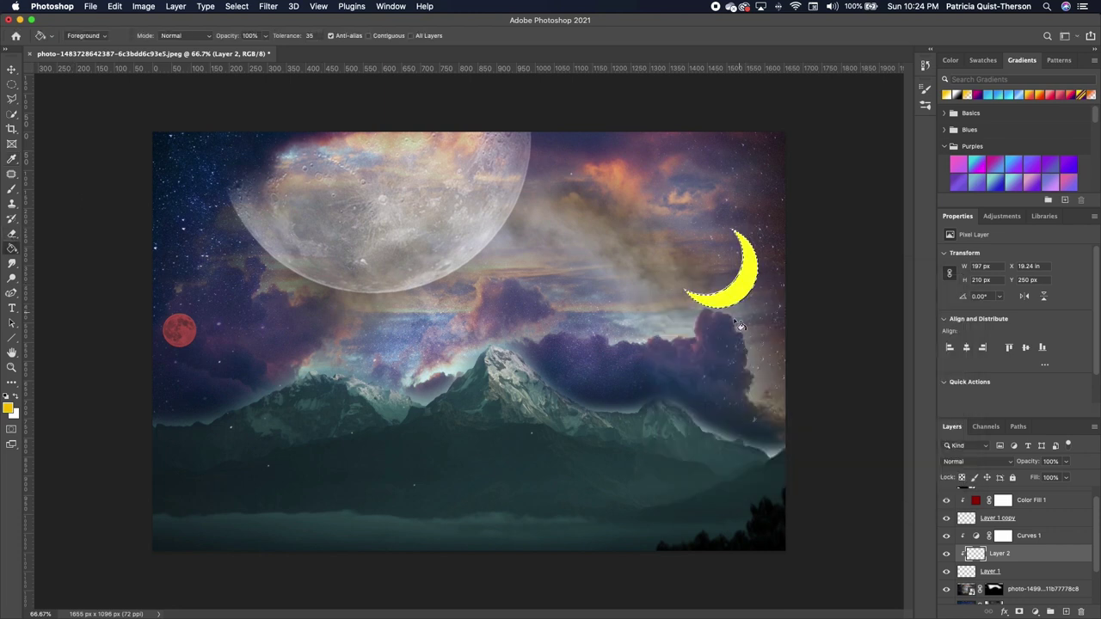
pyautogui.hotkey('ctrl', 'd')
pyautogui.click(998, 572)
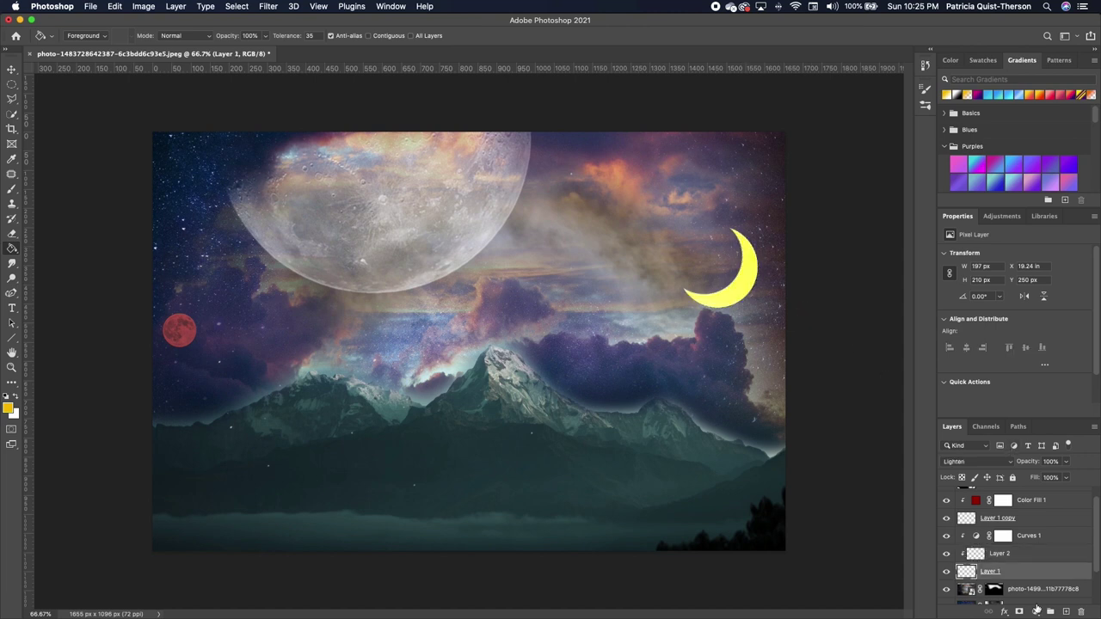
pyautogui.click(1020, 612)
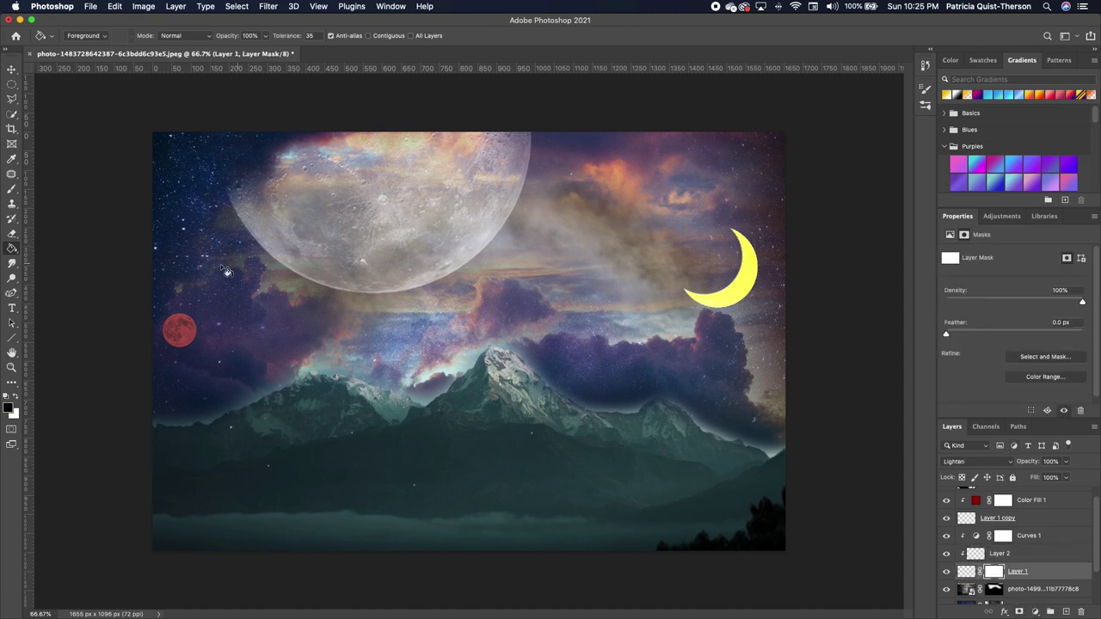
# - Paint black on Layer 2's mask along the crescent's inner edge, then select Layer 1 through Curves 1
pyautogui.click(12, 188)
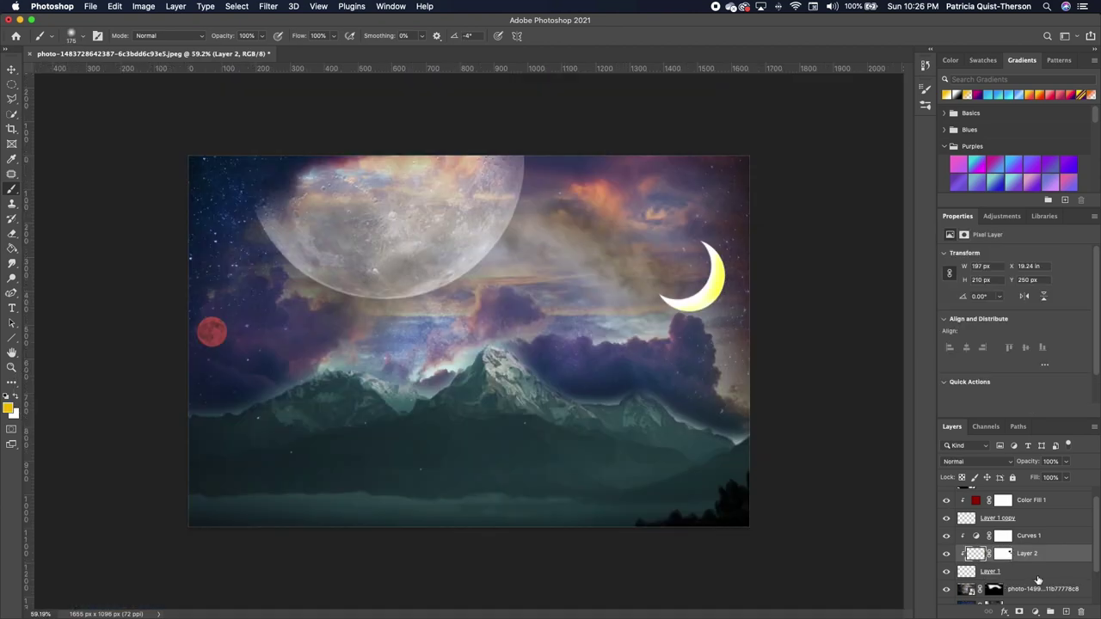
pyautogui.click(1036, 575)
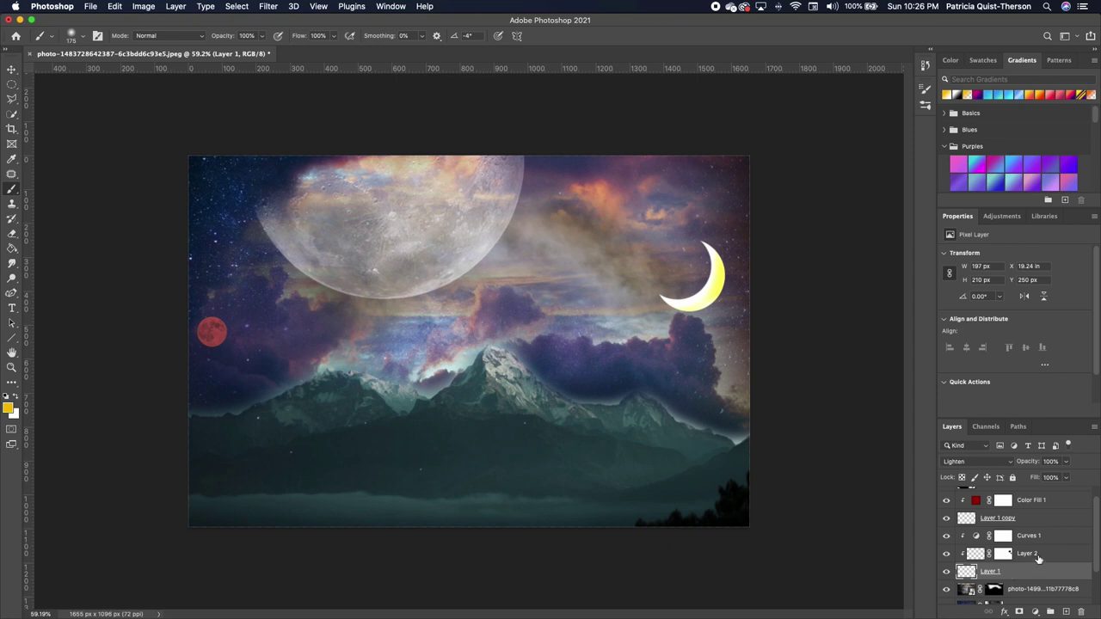
pyautogui.click(1025, 539)
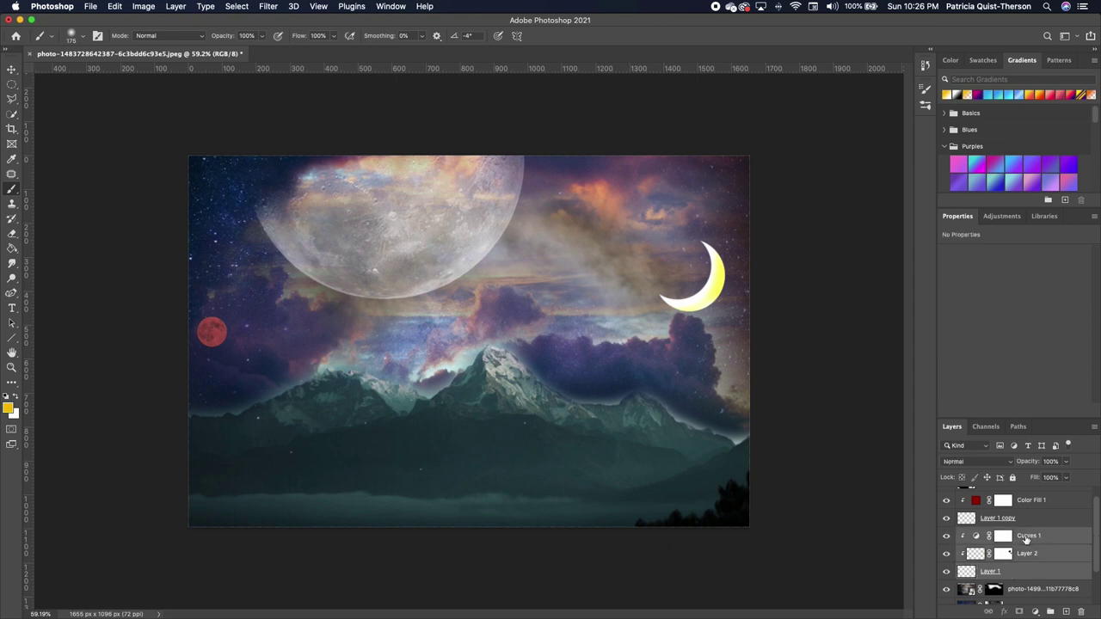
# - Merge the selected moon layers into Curves 1 and duplicate it as Curves 1 copy
pyautogui.rightClick(1027, 552)
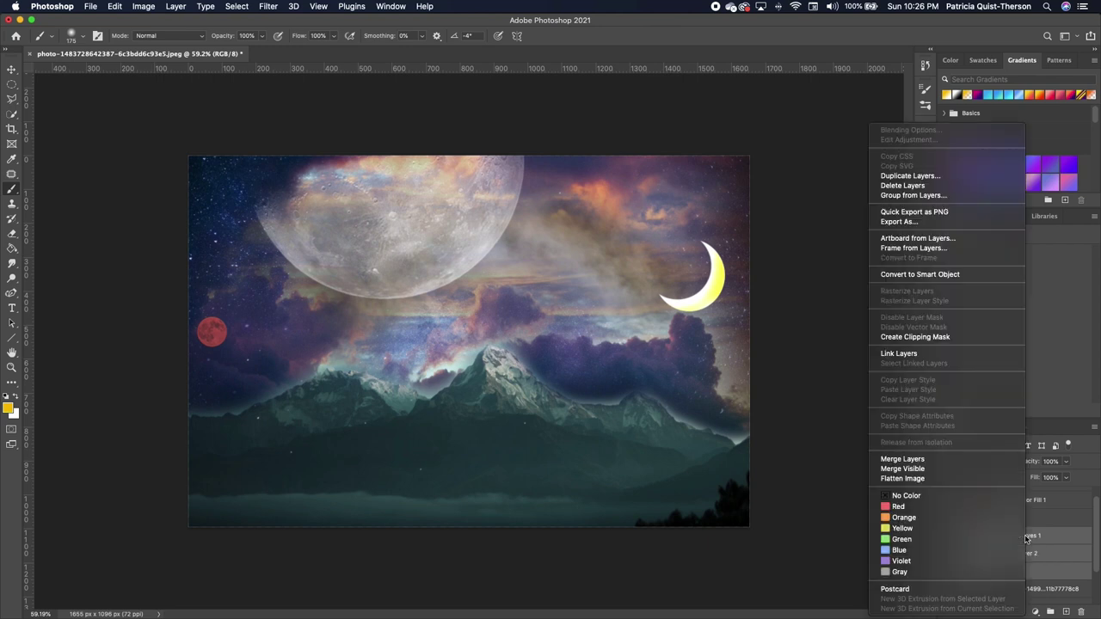
pyautogui.click(917, 462)
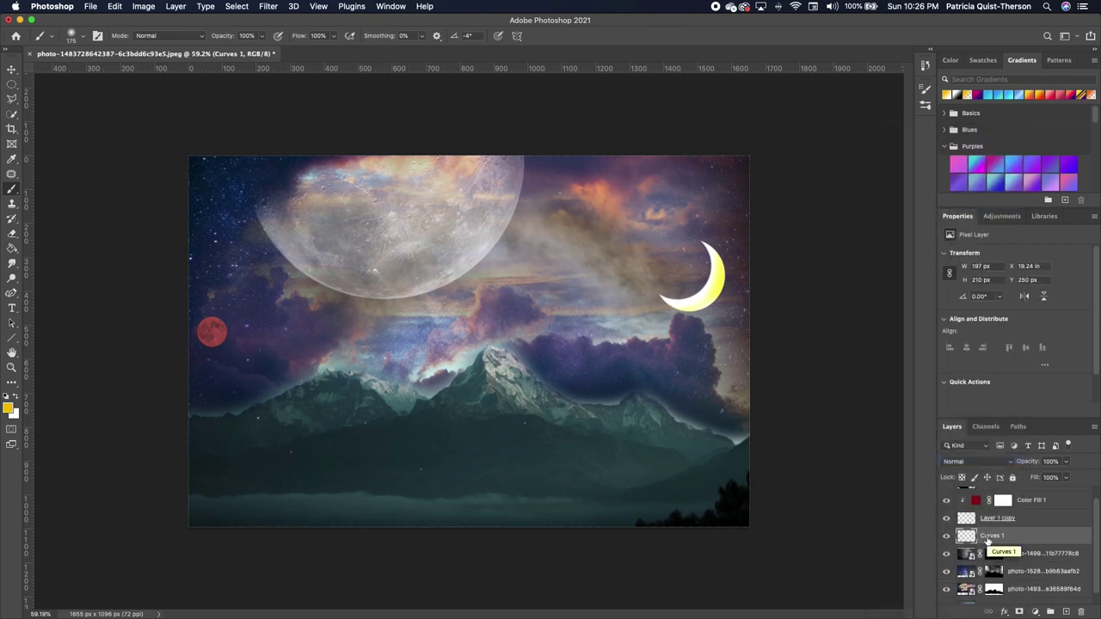
pyautogui.press('super+j')
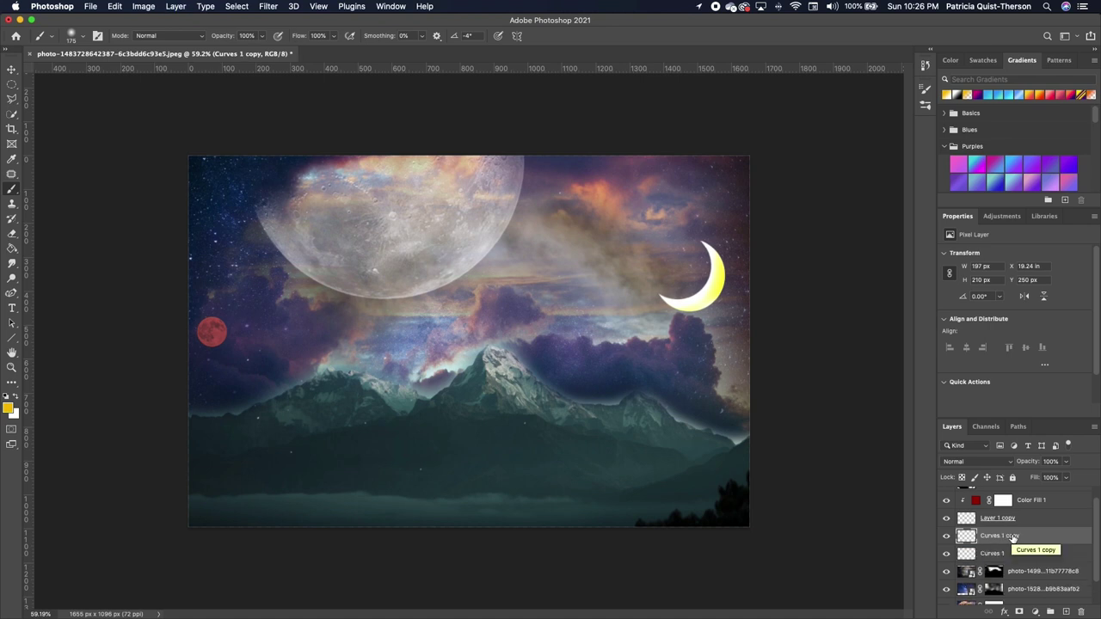
# - Apply a 20.4-pixel Gaussian Blur to Curves 1 copy, then drag the comet photo onto the canvas
pyautogui.click(271, 11)
pyautogui.moveTo(309, 162)
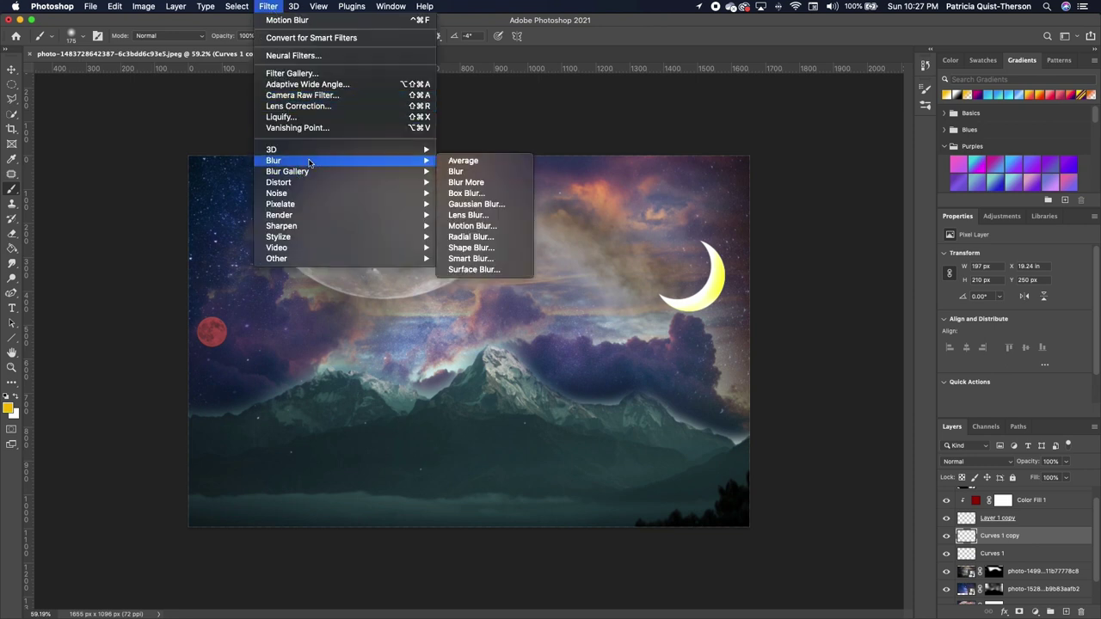
pyautogui.click(476, 205)
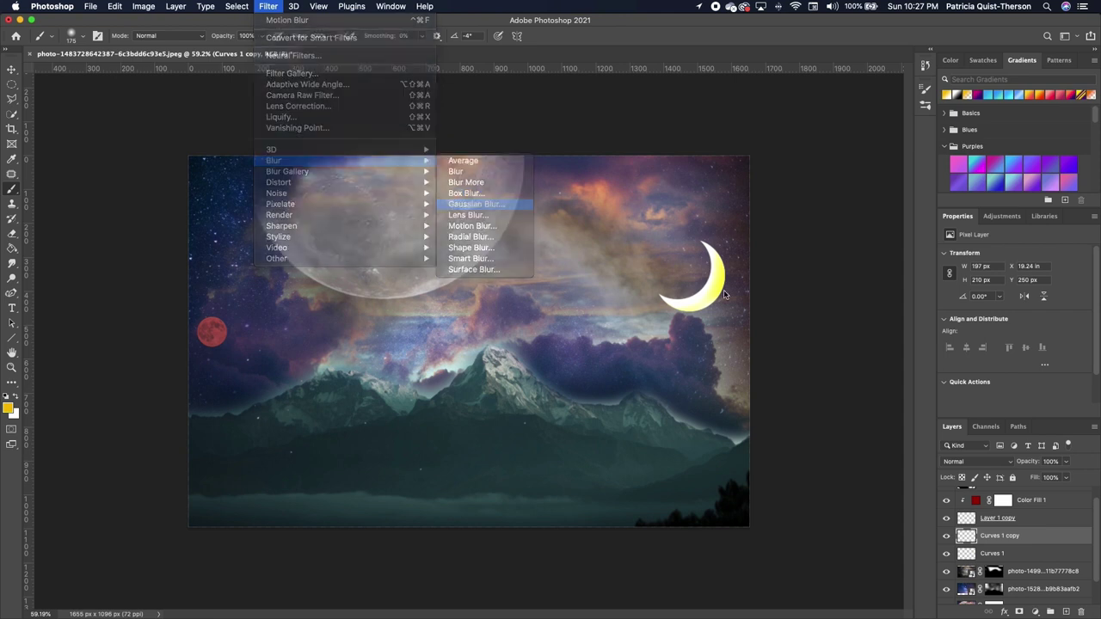
pyautogui.moveTo(789, 169); pyautogui.dragTo(891, 165)
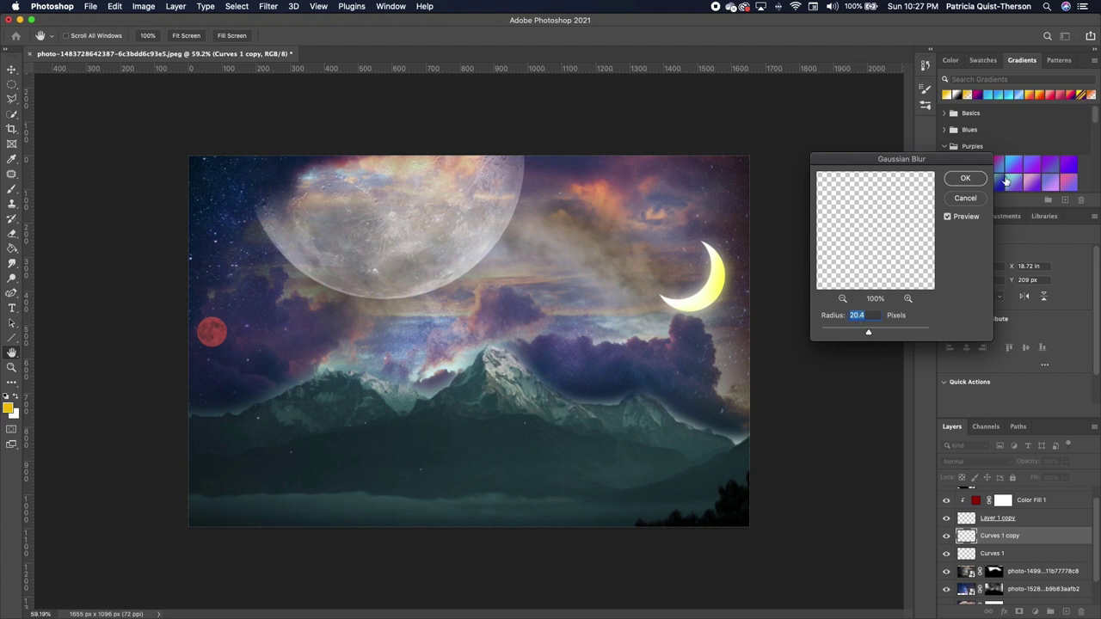
pyautogui.click(962, 180)
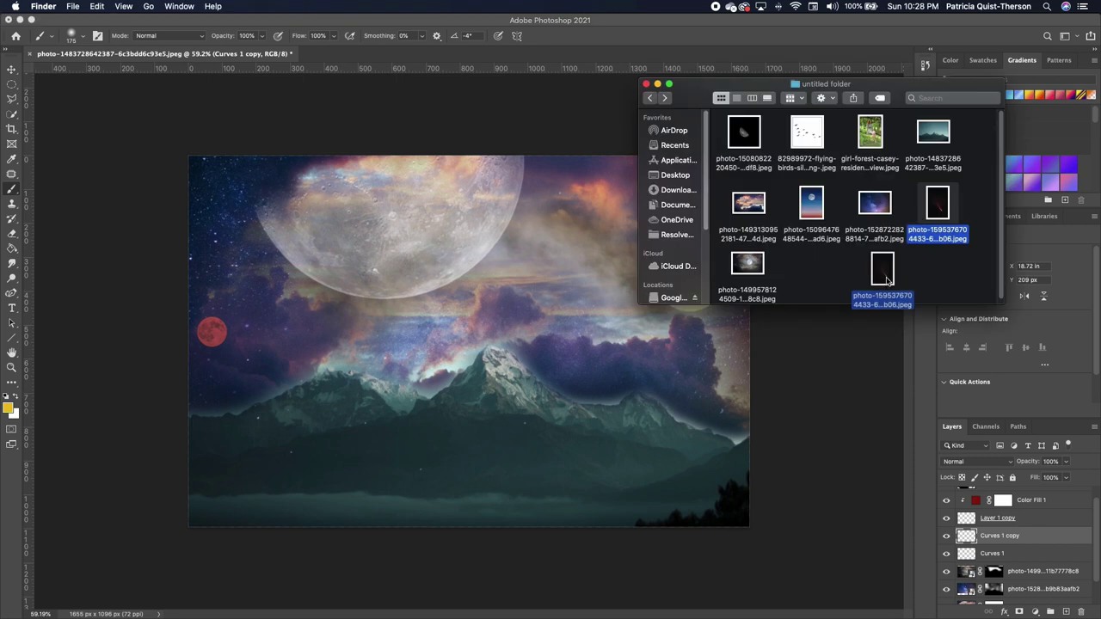
pyautogui.moveTo(944, 184); pyautogui.dragTo(246, 265)
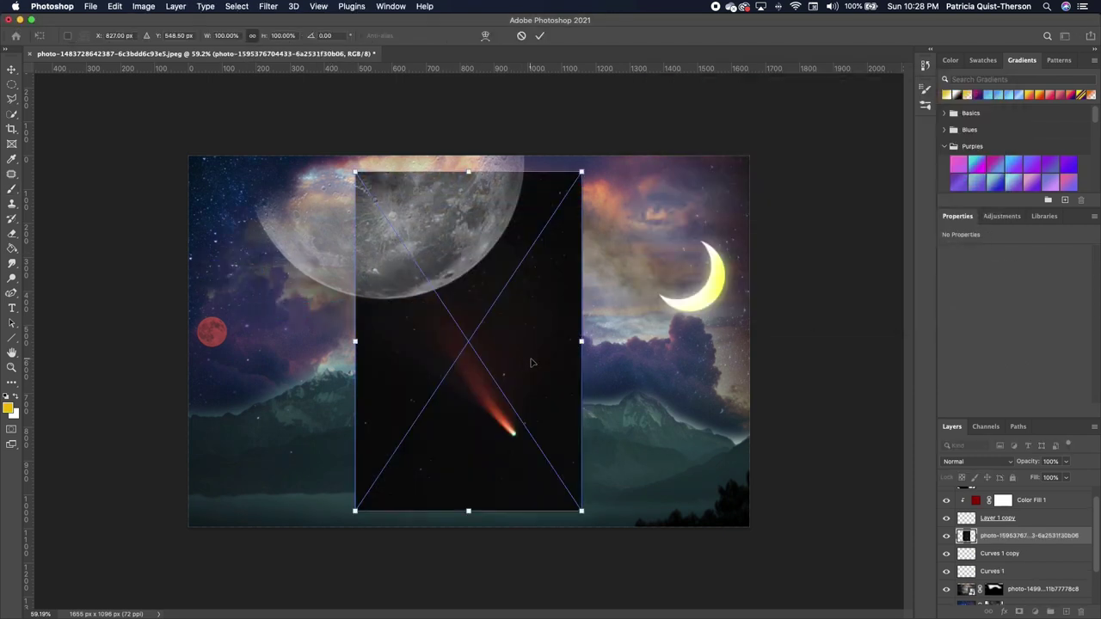
# - Scale the comet to 70.25%, place it in the upper-left sky, and blend it with Screen
pyautogui.moveTo(531, 363); pyautogui.dragTo(290, 226)
pyautogui.moveTo(339, 377); pyautogui.dragTo(272, 275)
pyautogui.moveTo(222, 217); pyautogui.dragTo(252, 287)
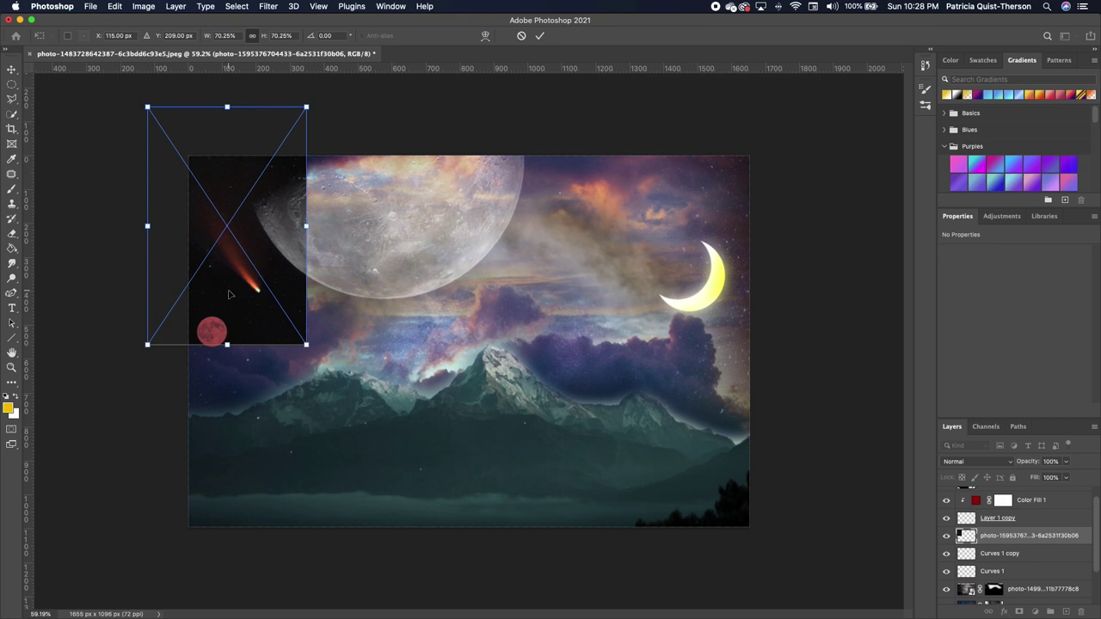
pyautogui.press('Return')
pyautogui.click(1005, 465)
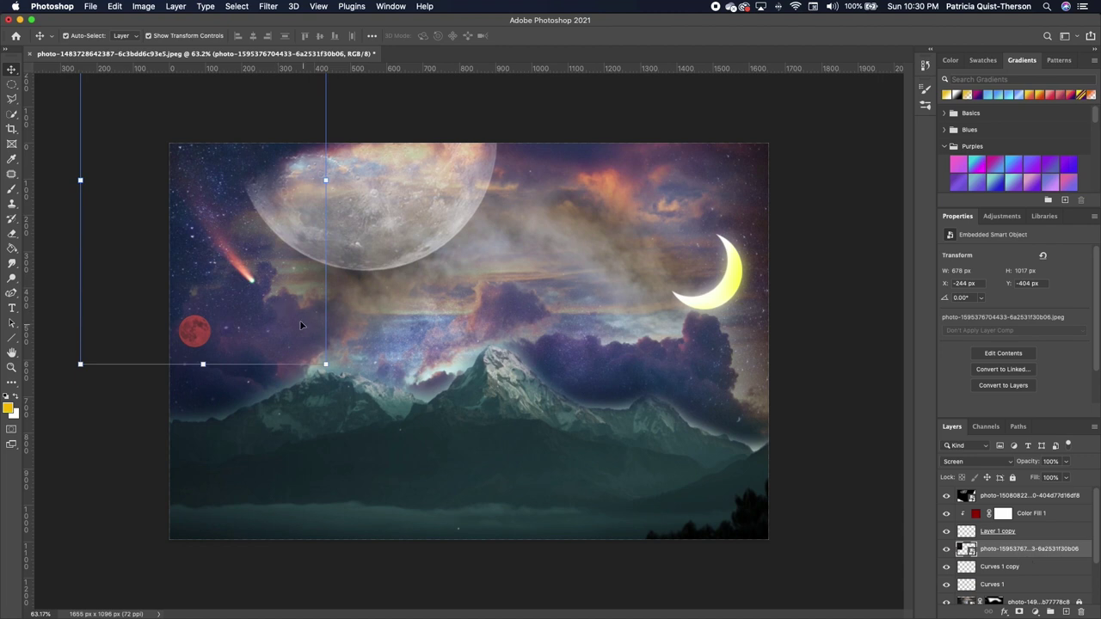
pyautogui.click(504, 318)
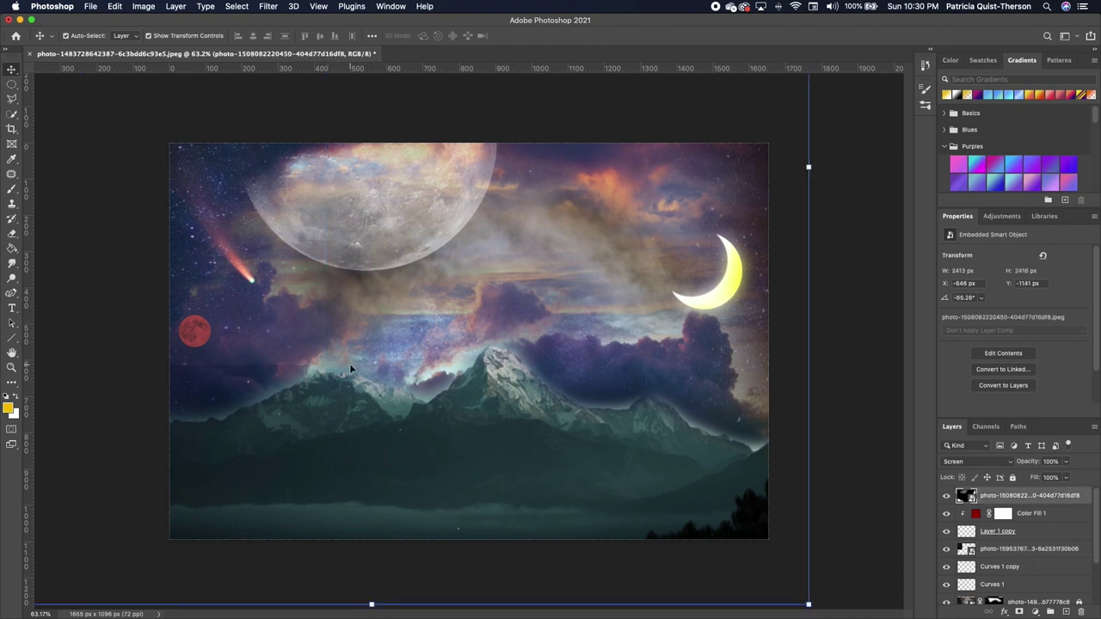
# - Erase a little of the cloud overlay near the left peaks, then drag in the flying-birds image
pyautogui.click(12, 233)
pyautogui.keyDown('super'); pyautogui.click(226, 392); pyautogui.keyUp('super')
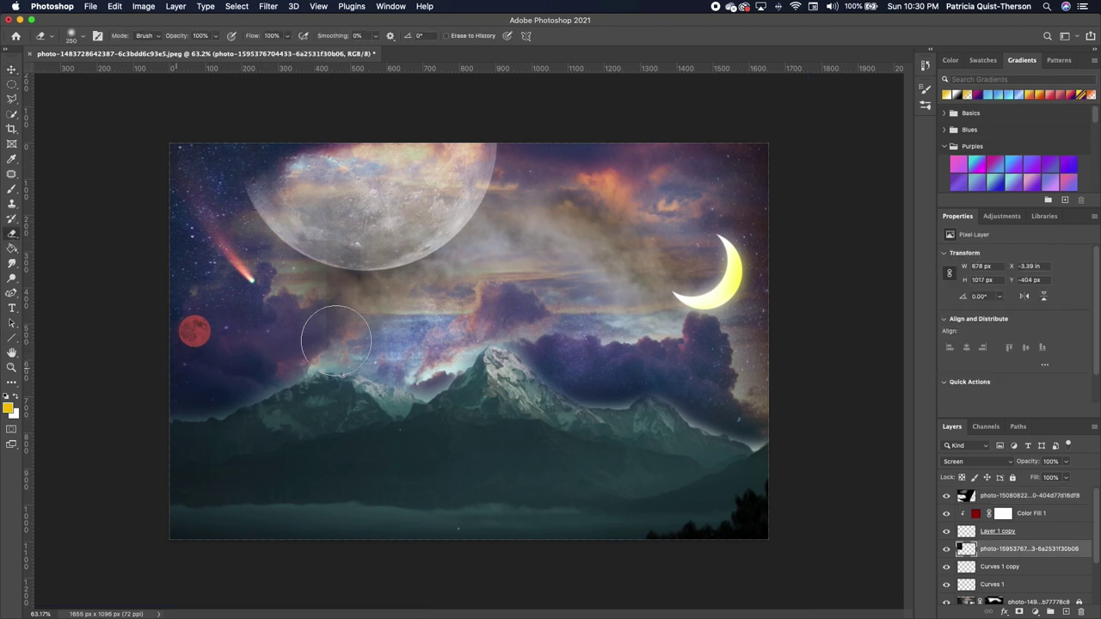
pyautogui.moveTo(310, 142)
pyautogui.mouseDown()
pyautogui.moveTo(332, 306)
pyautogui.moveTo(294, 205)
pyautogui.moveTo(289, 137)
pyautogui.moveTo(284, 194)
pyautogui.mouseUp()
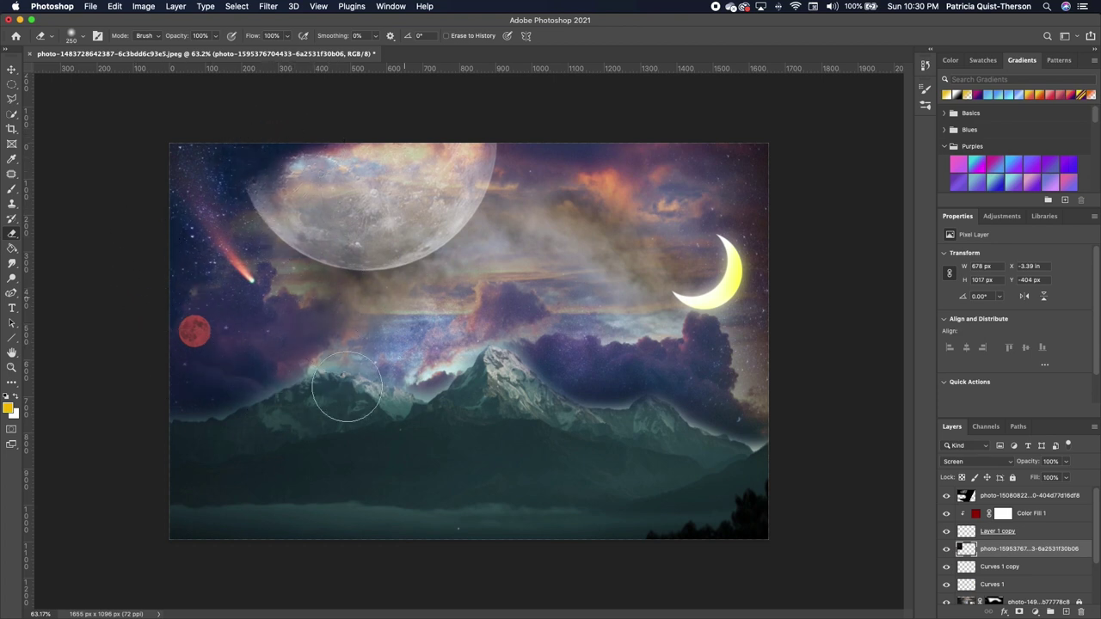
pyautogui.moveTo(811, 135); pyautogui.dragTo(516, 275)
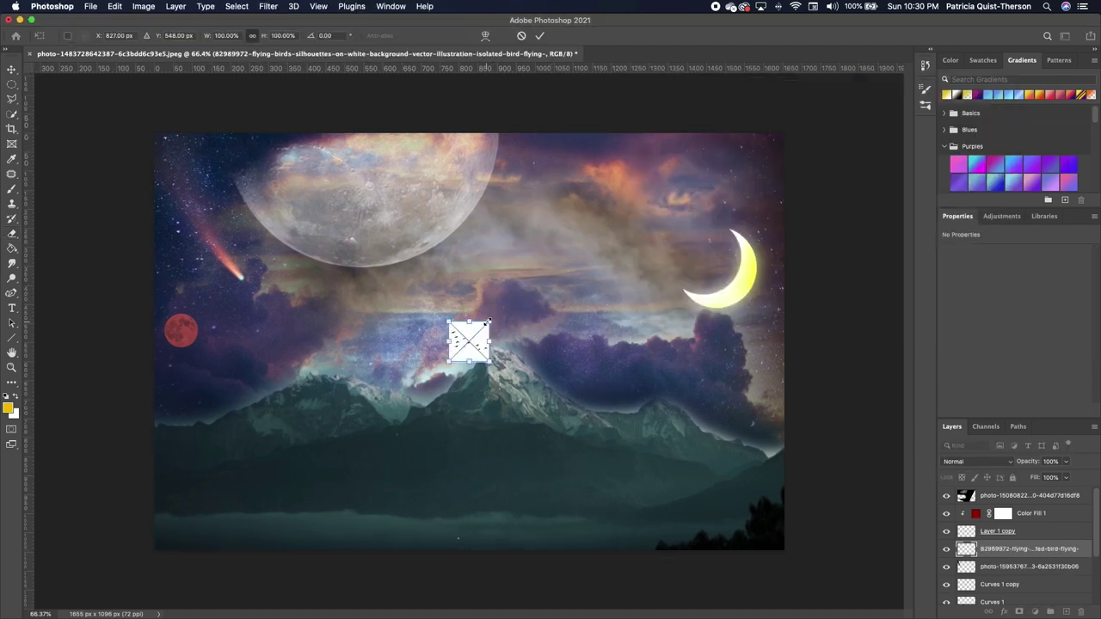
# - Enlarge the birds image and position it in the sky above the mountains
pyautogui.moveTo(490, 321); pyautogui.dragTo(676, 189)
pyautogui.moveTo(548, 335); pyautogui.dragTo(521, 349)
pyautogui.moveTo(538, 256); pyautogui.dragTo(510, 247)
pyautogui.moveTo(592, 171); pyautogui.dragTo(603, 158)
pyautogui.press('Return')
# - Move the birds layer to the top, set it to Multiply, and drag in the girl-in-forest photo
pyautogui.press('e')
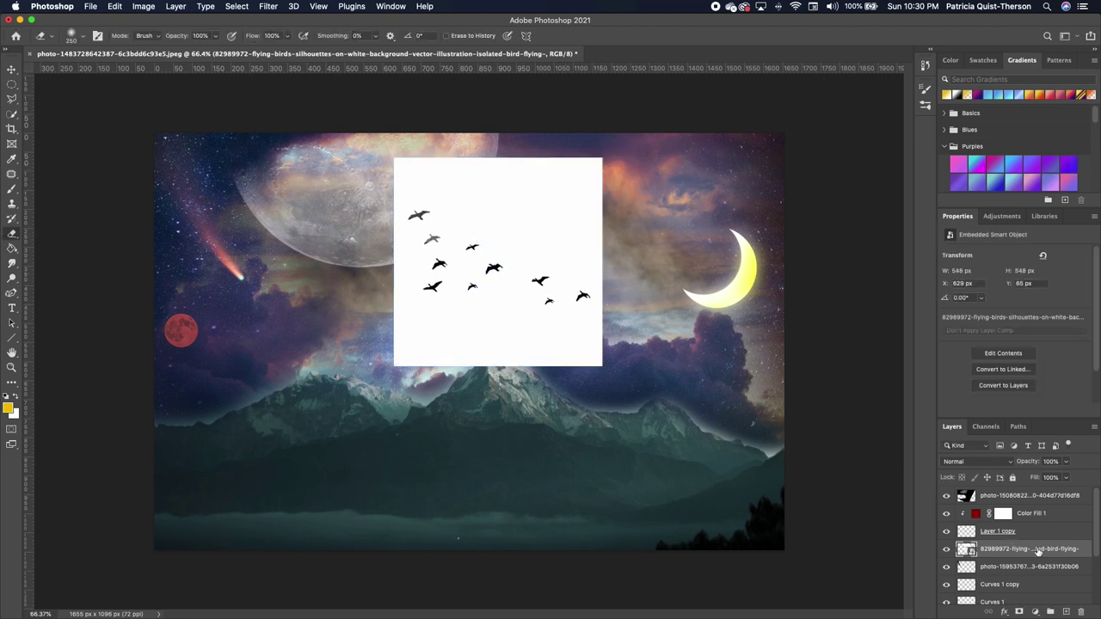
pyautogui.moveTo(1039, 552); pyautogui.dragTo(1031, 497)
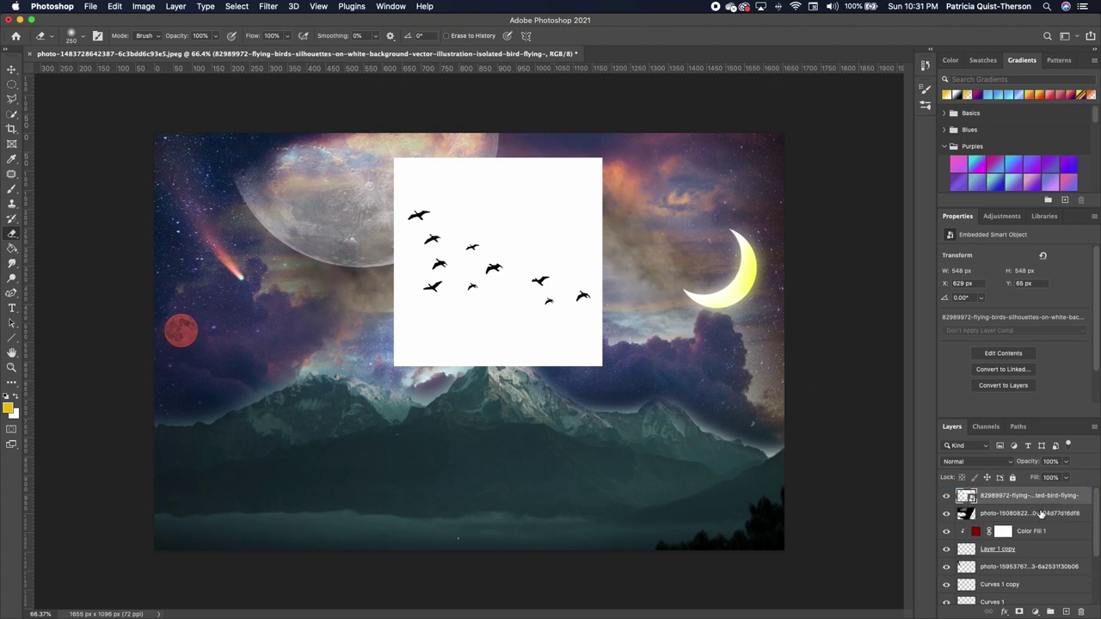
pyautogui.click(999, 468)
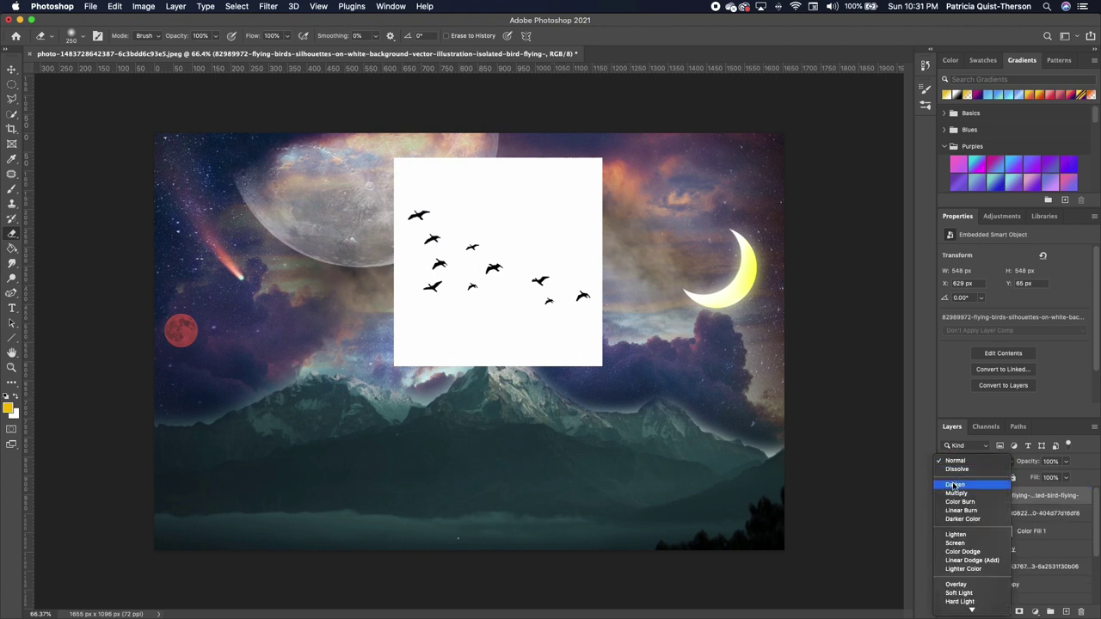
pyautogui.click(956, 495)
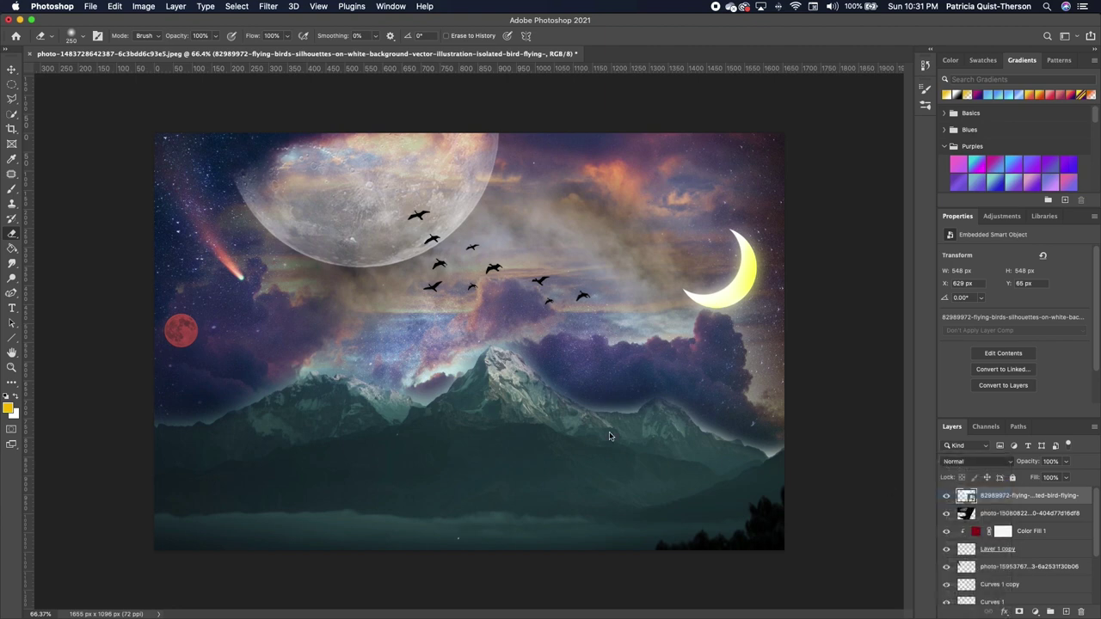
pyautogui.press('super+Tab')
pyautogui.moveTo(870, 136); pyautogui.dragTo(523, 222)
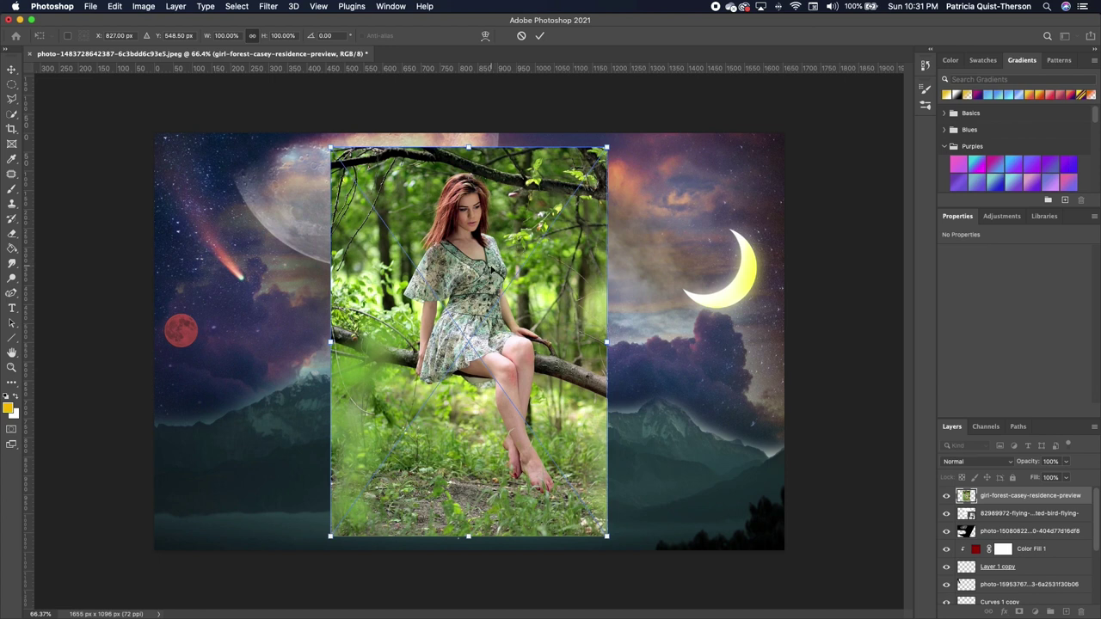
# - Place the girl-in-forest photo, lasso around the girl, and copy her to a new layer
pyautogui.press('Return')
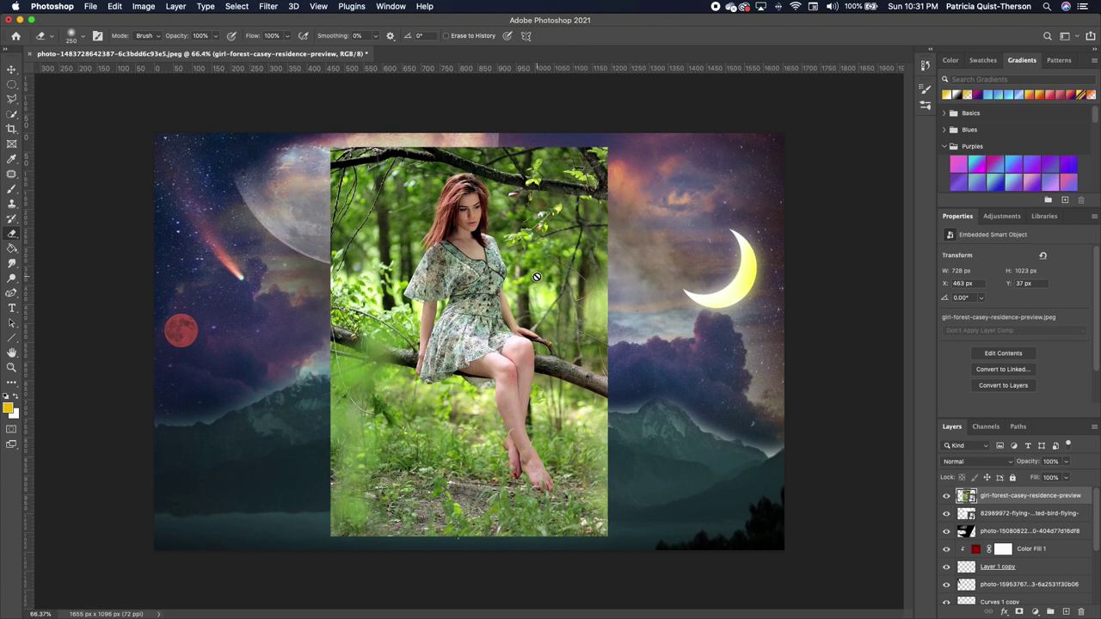
pyautogui.click(12, 100)
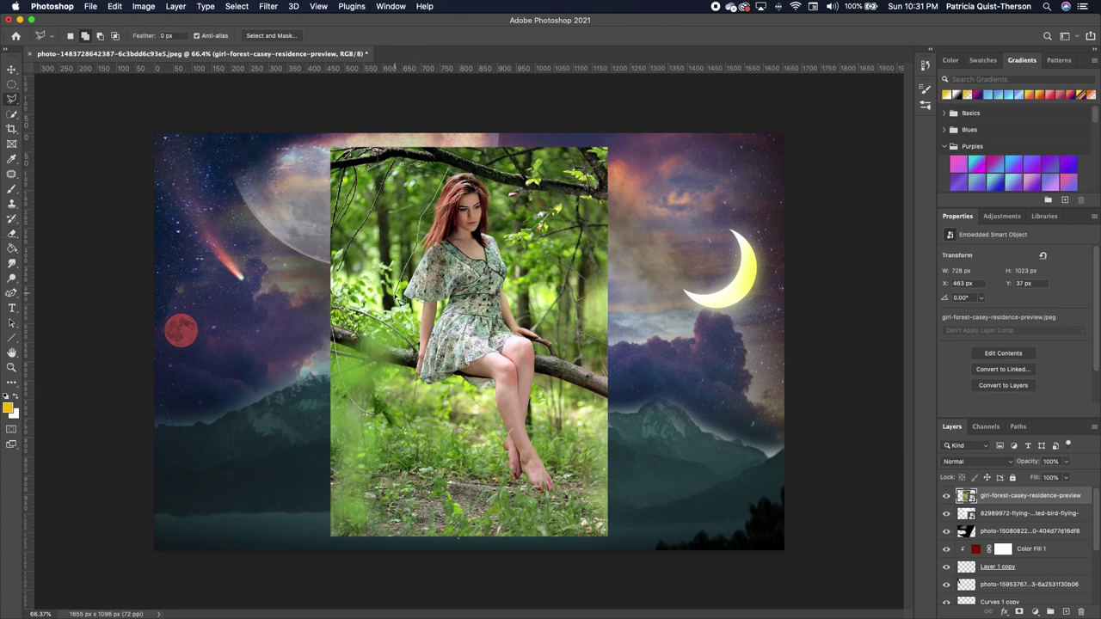
pyautogui.moveTo(412, 311)
pyautogui.mouseDown()
pyautogui.moveTo(419, 394)
pyautogui.moveTo(490, 400)
pyautogui.moveTo(507, 504)
pyautogui.moveTo(557, 438)
pyautogui.moveTo(547, 340)
pyautogui.moveTo(479, 172)
pyautogui.moveTo(454, 172)
pyautogui.mouseUp()
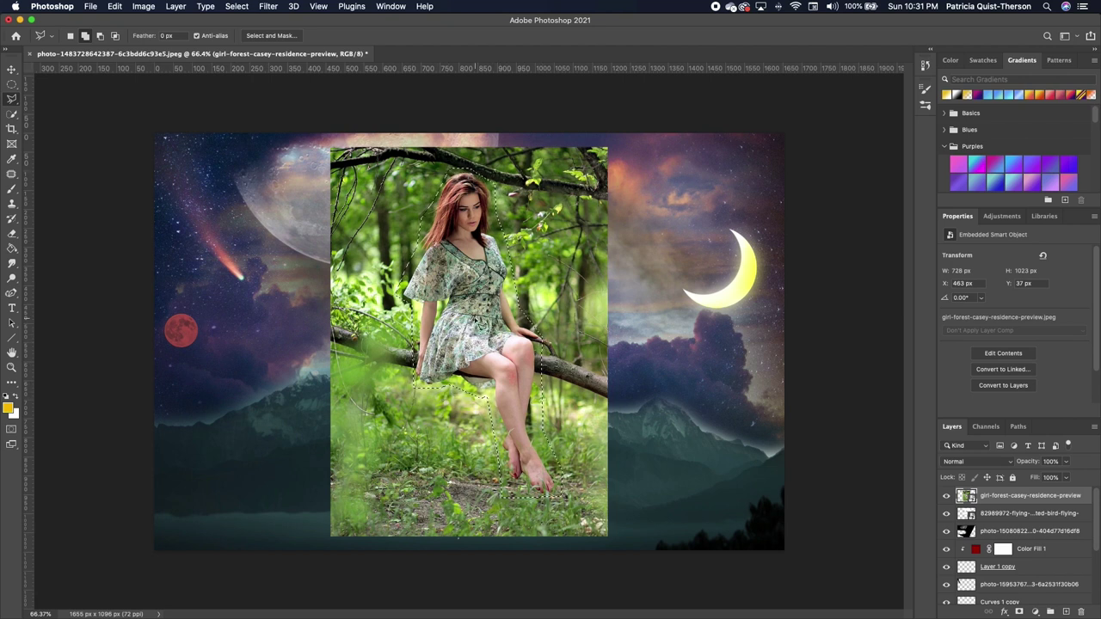
pyautogui.rightClick(466, 288)
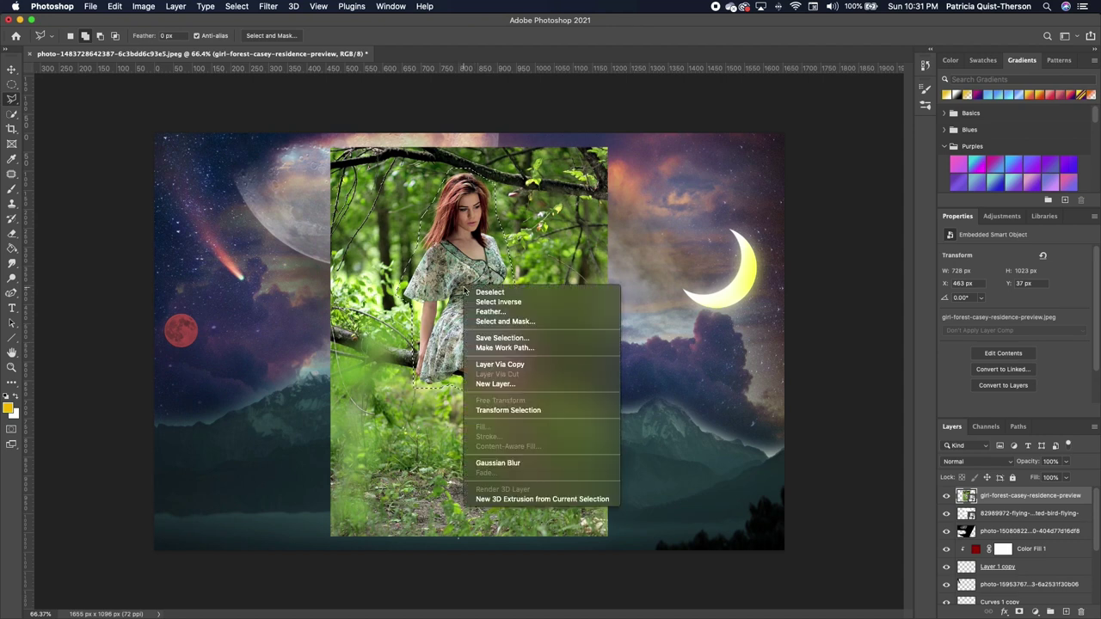
pyautogui.click(515, 365)
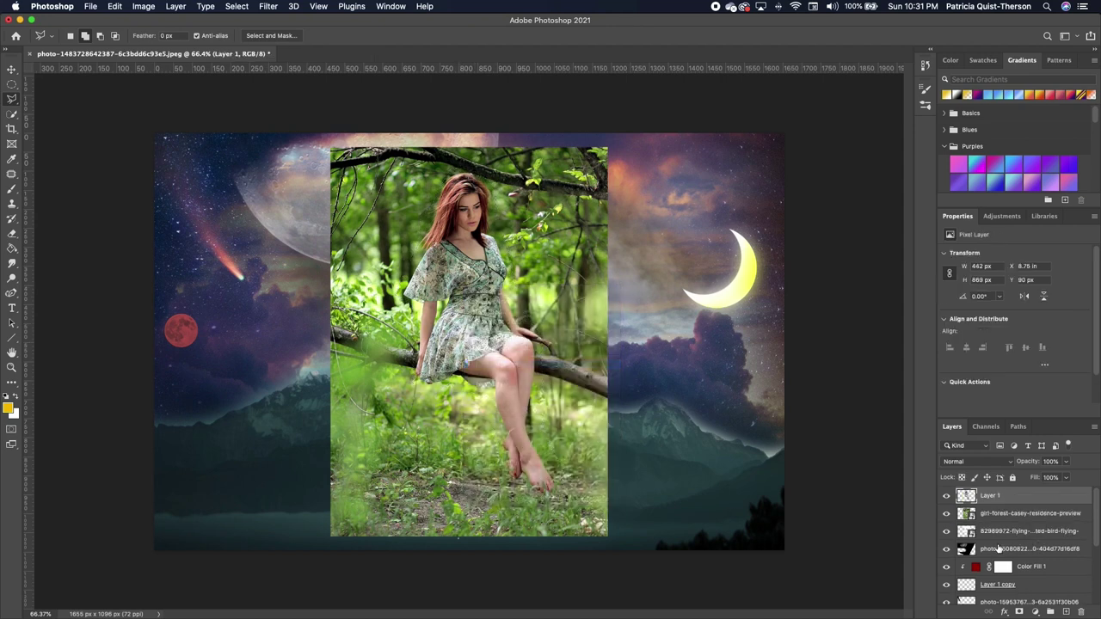
# - Delete the original forest photo layer and use Remove Background on the girl's Layer 1
pyautogui.click(1022, 517)
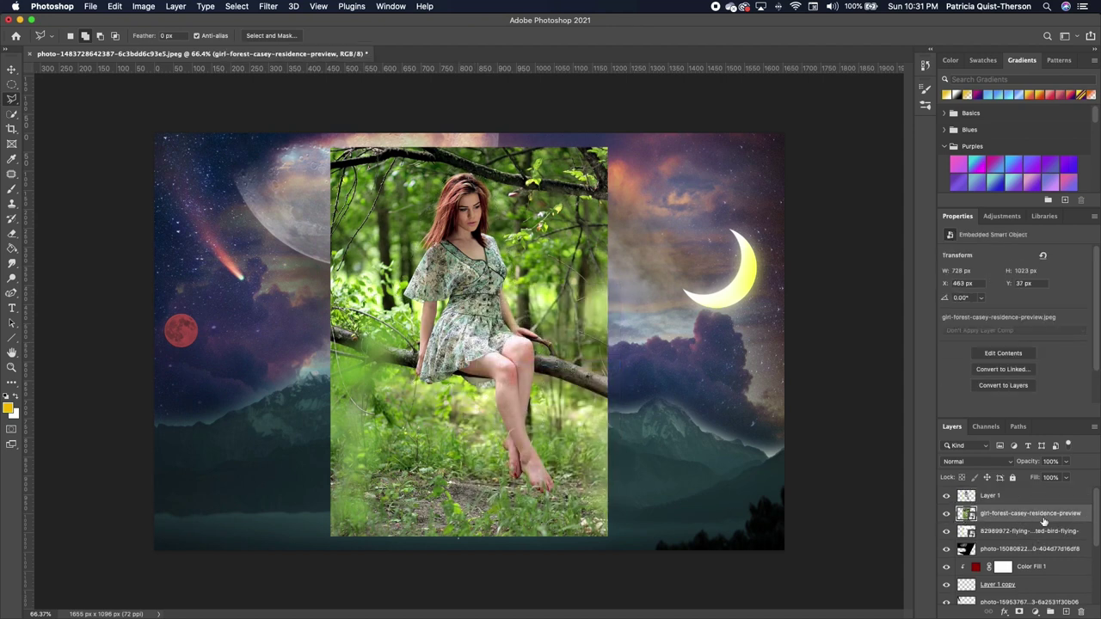
pyautogui.press('BackSpace')
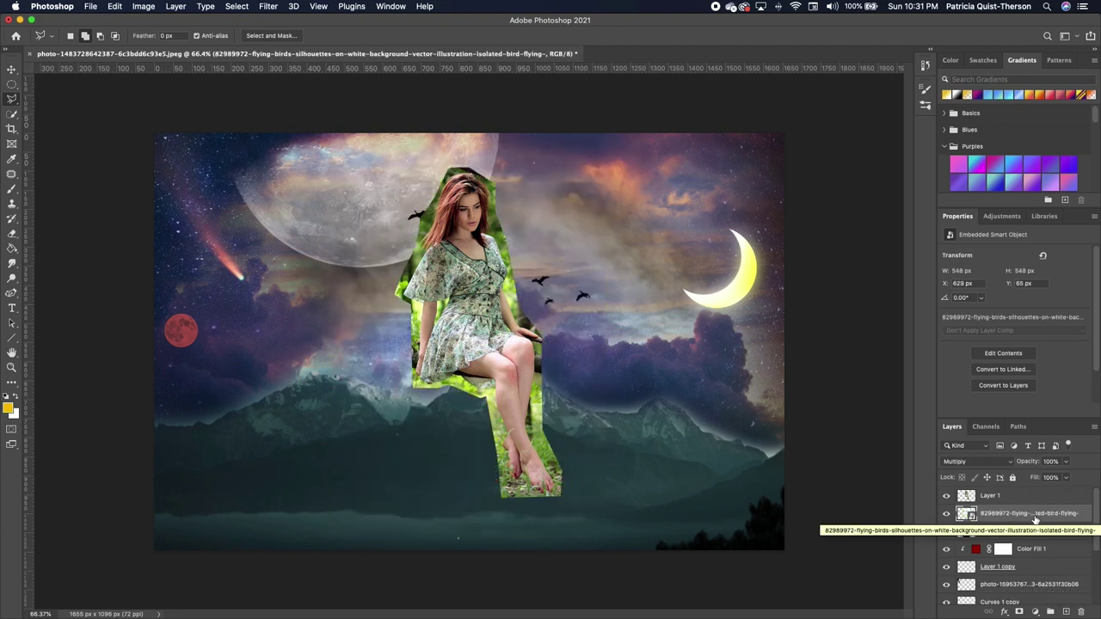
pyautogui.click(1022, 497)
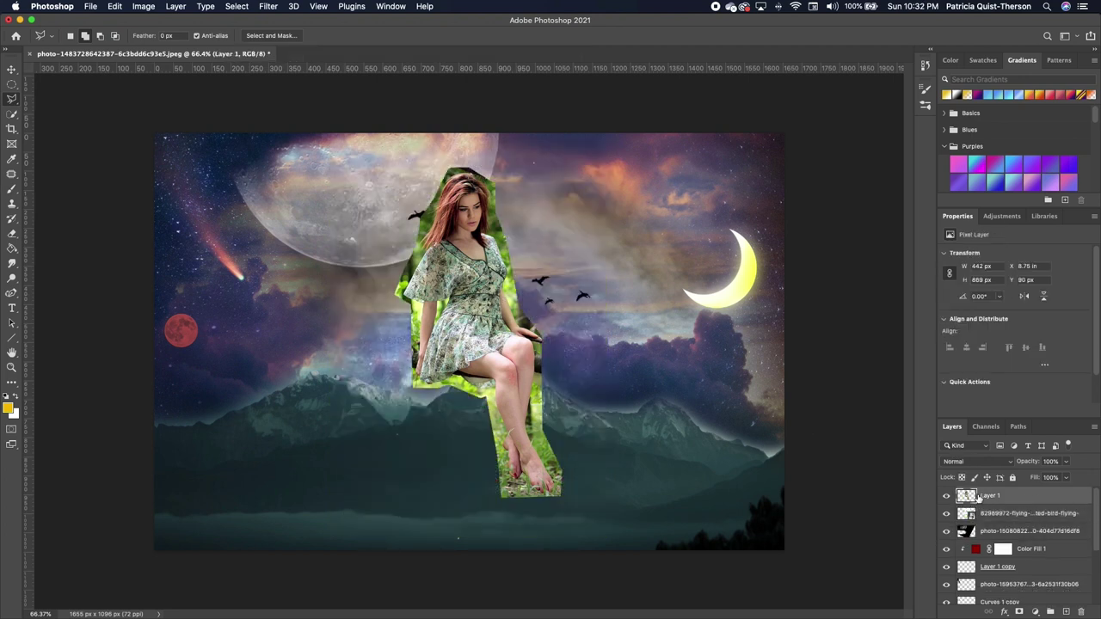
pyautogui.scroll(-1, 1006, 393)
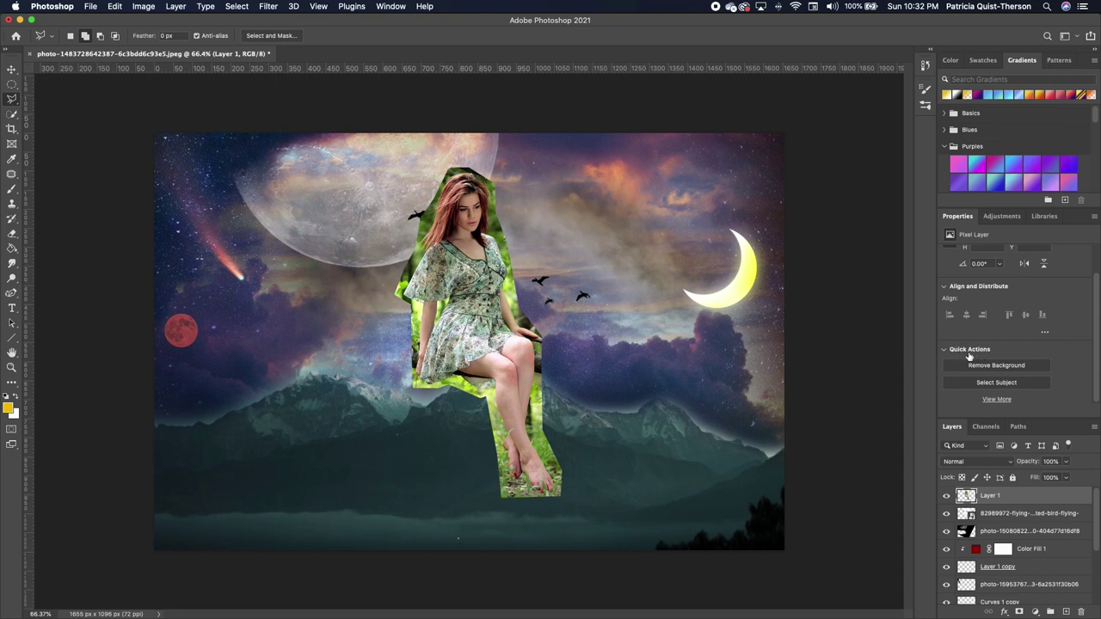
pyautogui.click(989, 371)
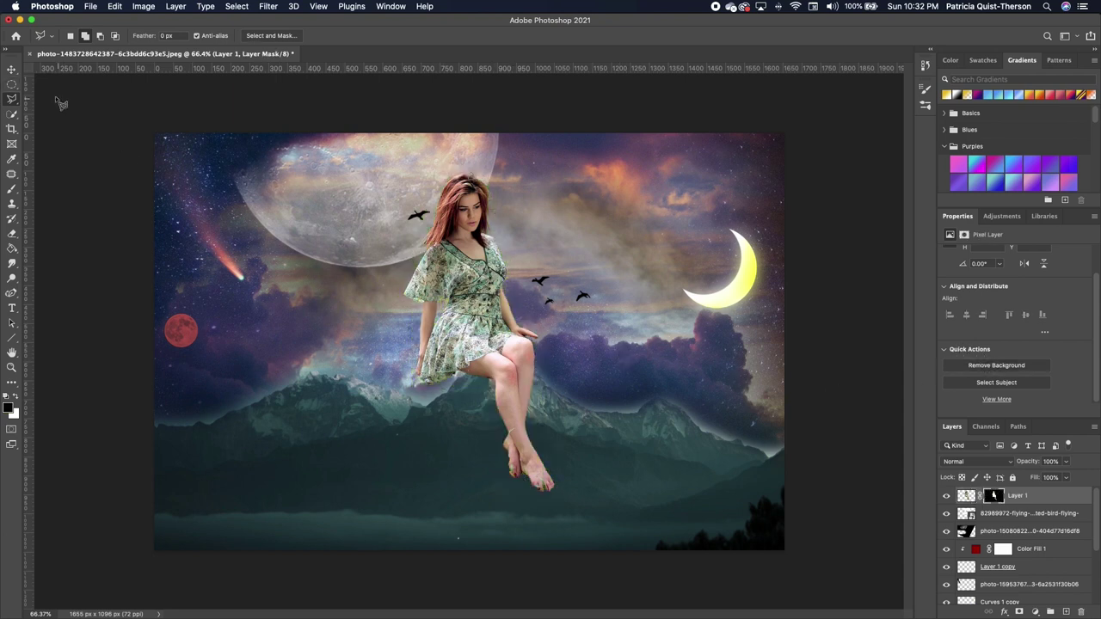
pyautogui.click(12, 69)
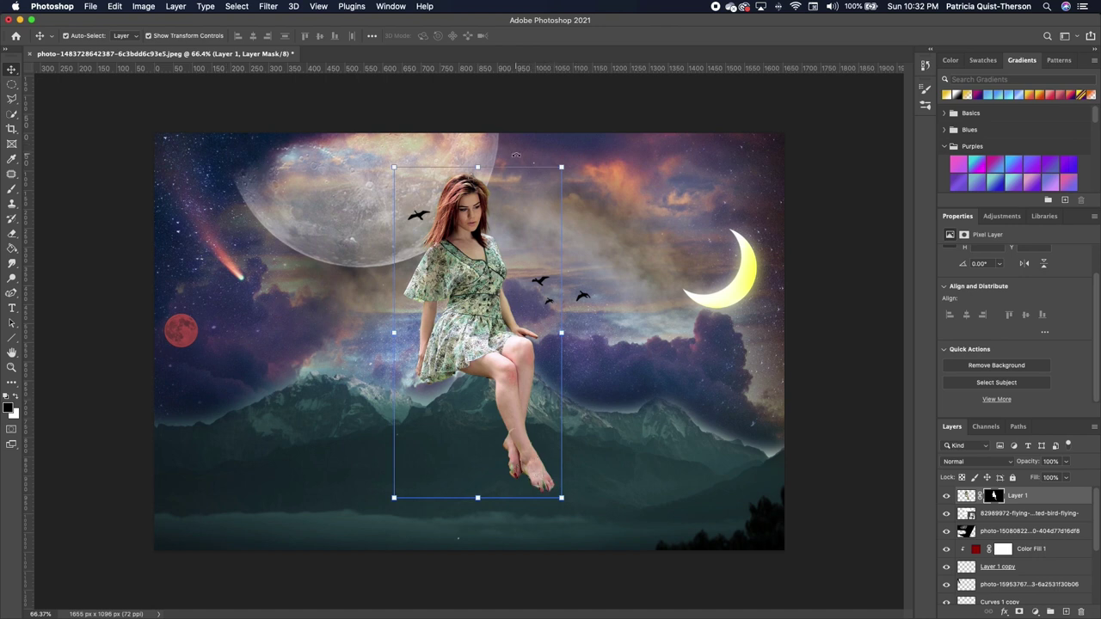
# - Scale the girl down to about 25% (117 × 230 px) and seat her on the crescent
pyautogui.moveTo(562, 166); pyautogui.dragTo(728, 246)
pyautogui.press('Return')
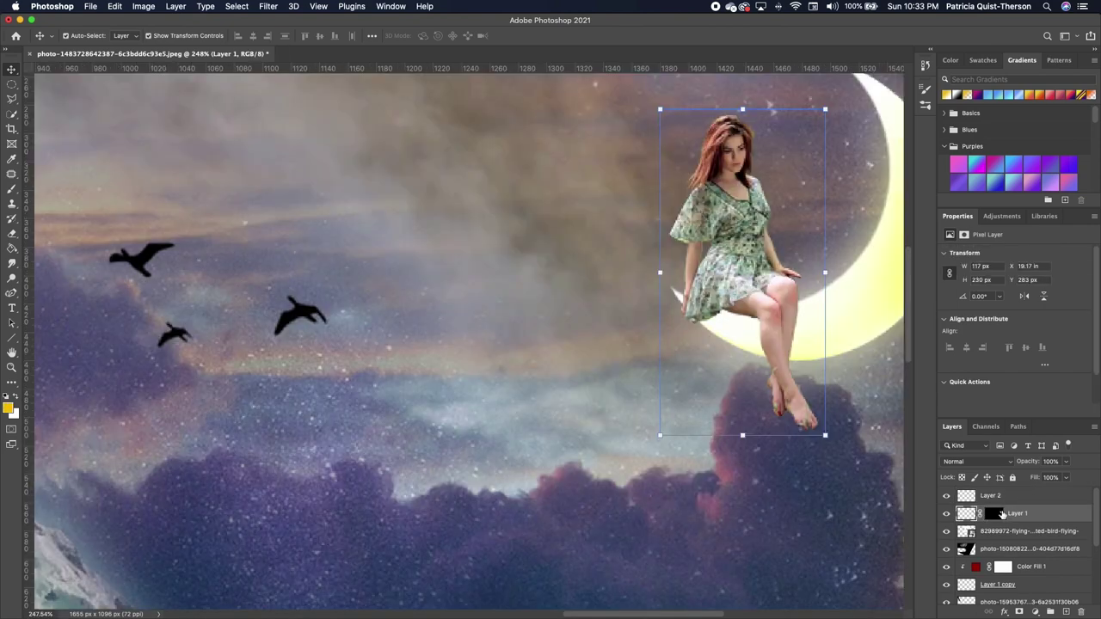
# - Load the girl's outline as a selection on Layer 2 and set the foreground colour to dark grey #5d5b5b
pyautogui.click(1017, 514)
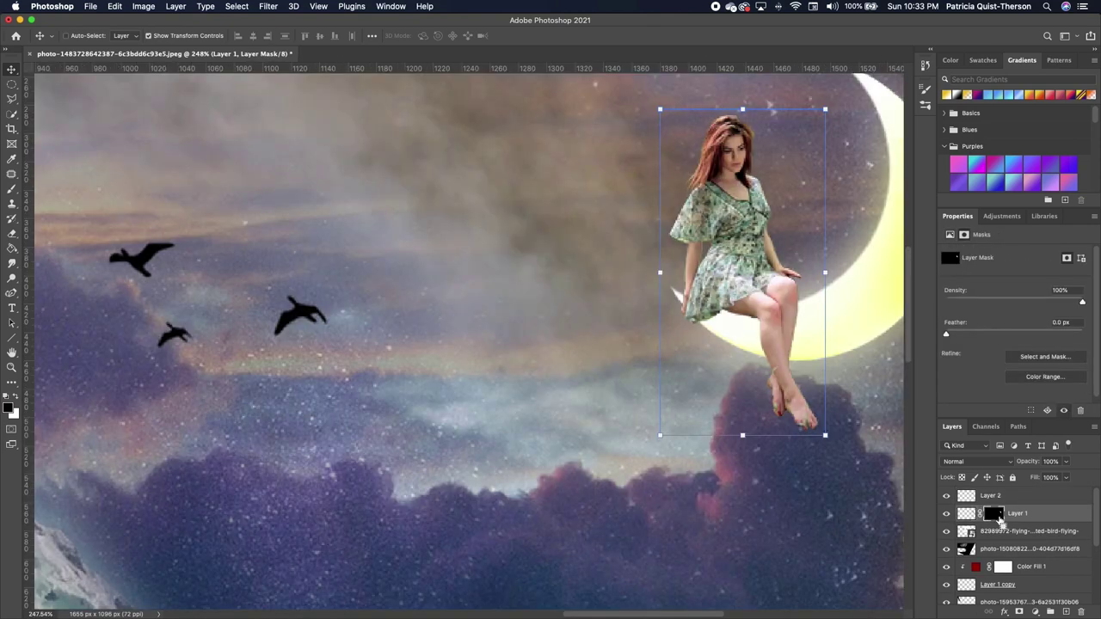
pyautogui.keyDown('super'); pyautogui.click(996, 516); pyautogui.keyUp('super')
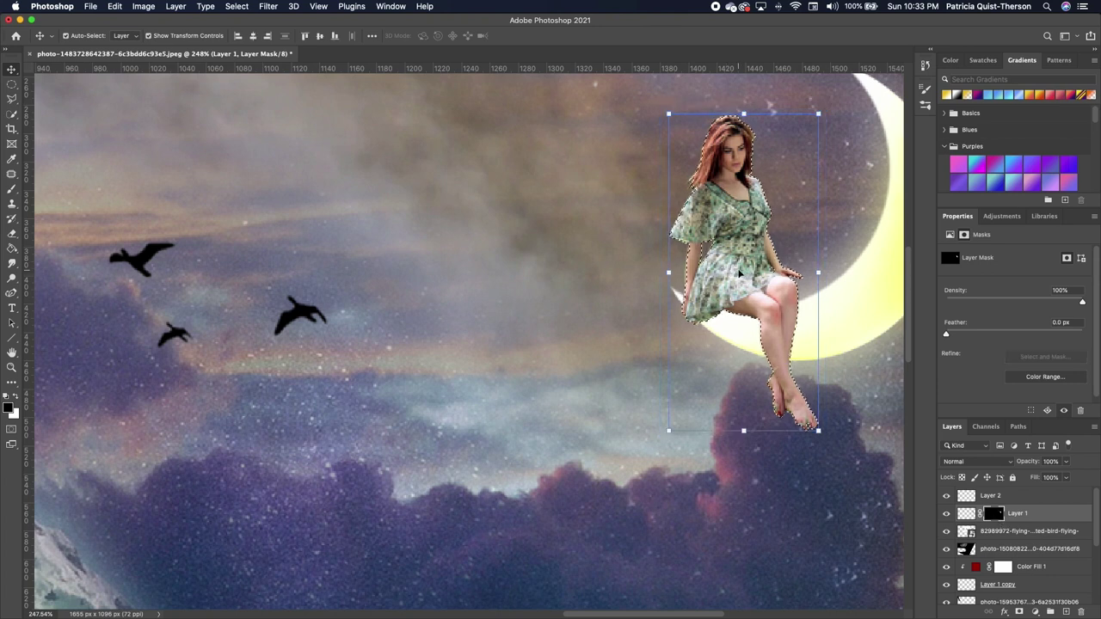
pyautogui.click(1005, 499)
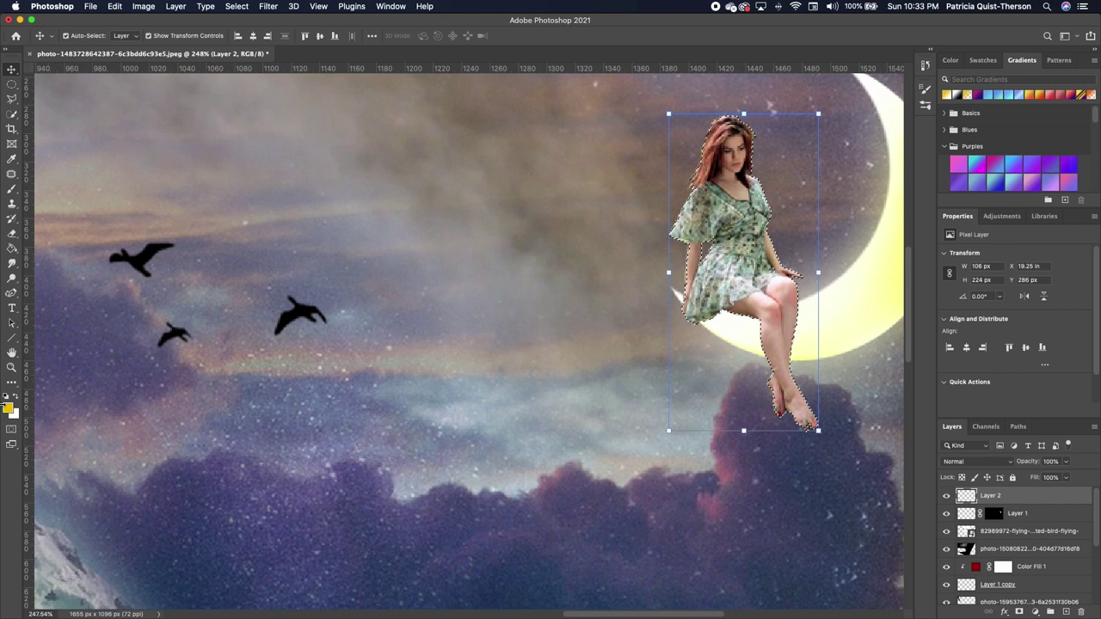
pyautogui.click(6, 397)
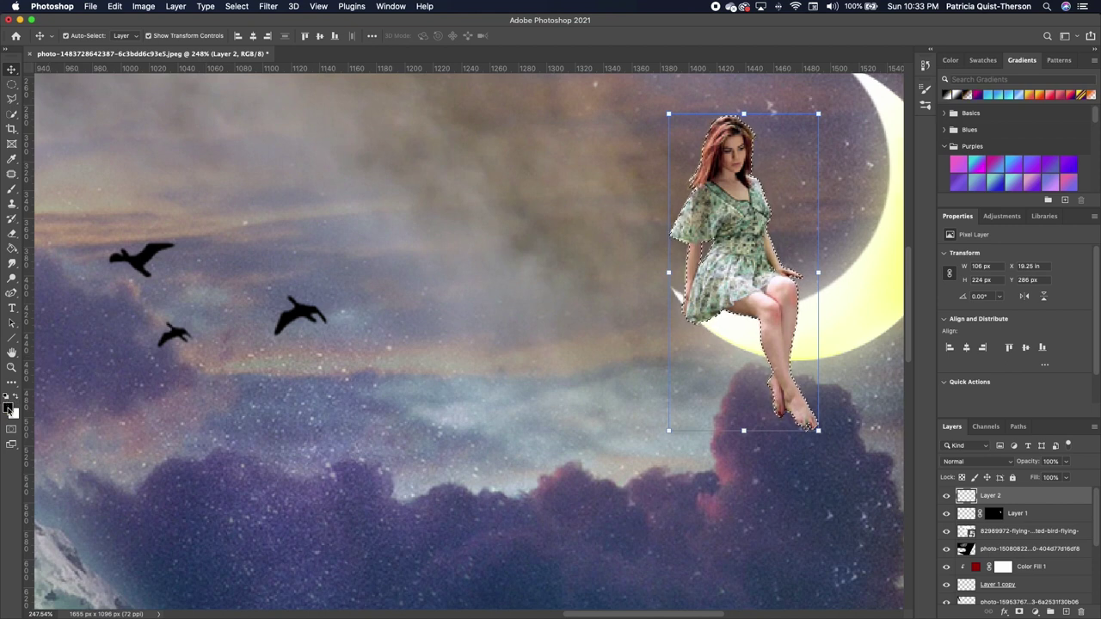
pyautogui.click(9, 406)
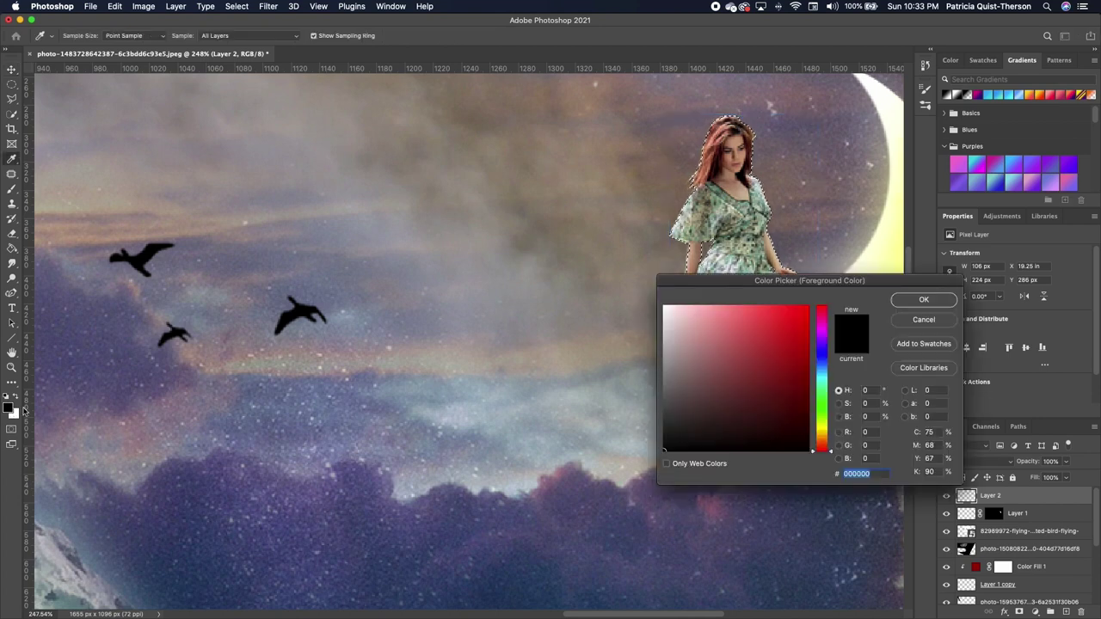
pyautogui.moveTo(670, 428); pyautogui.dragTo(666, 397)
pyautogui.click(917, 301)
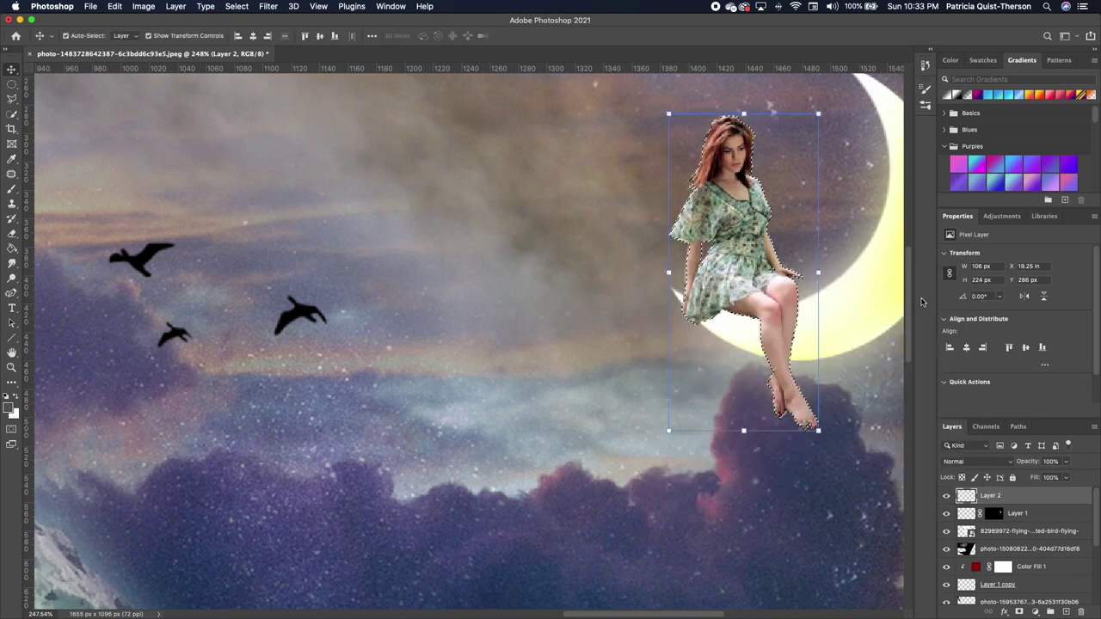
# - With a smaller brush, paint dark grey over the girl's left sleeve, lower dress and hair
pyautogui.click(10, 189)
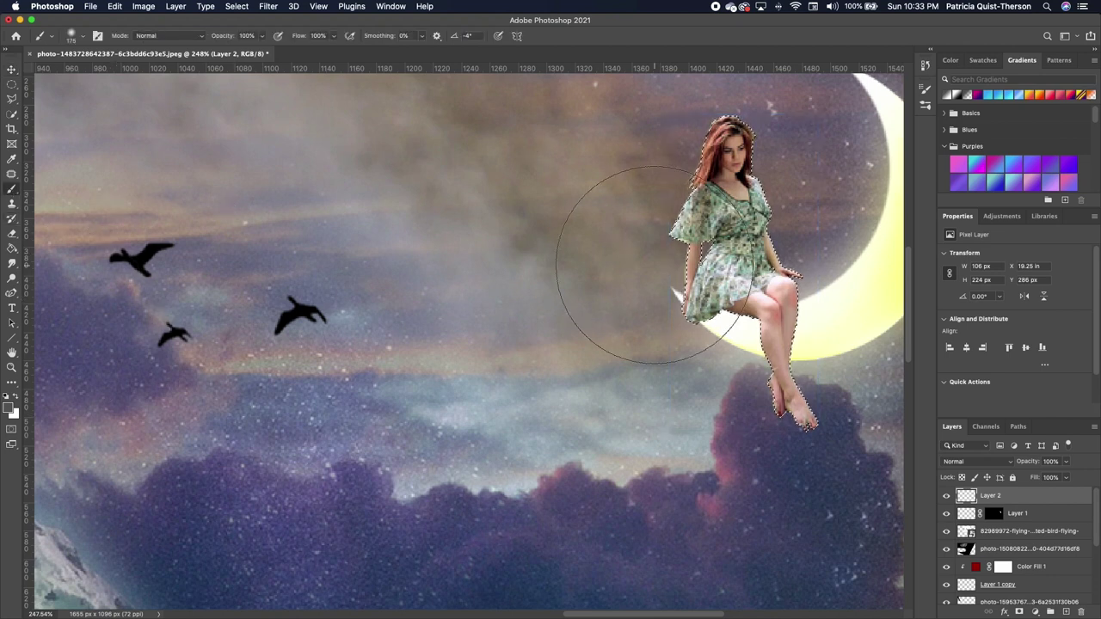
pyautogui.press('[')
pyautogui.press('[')
pyautogui.press('[')
pyautogui.press('[')
pyautogui.press('[')
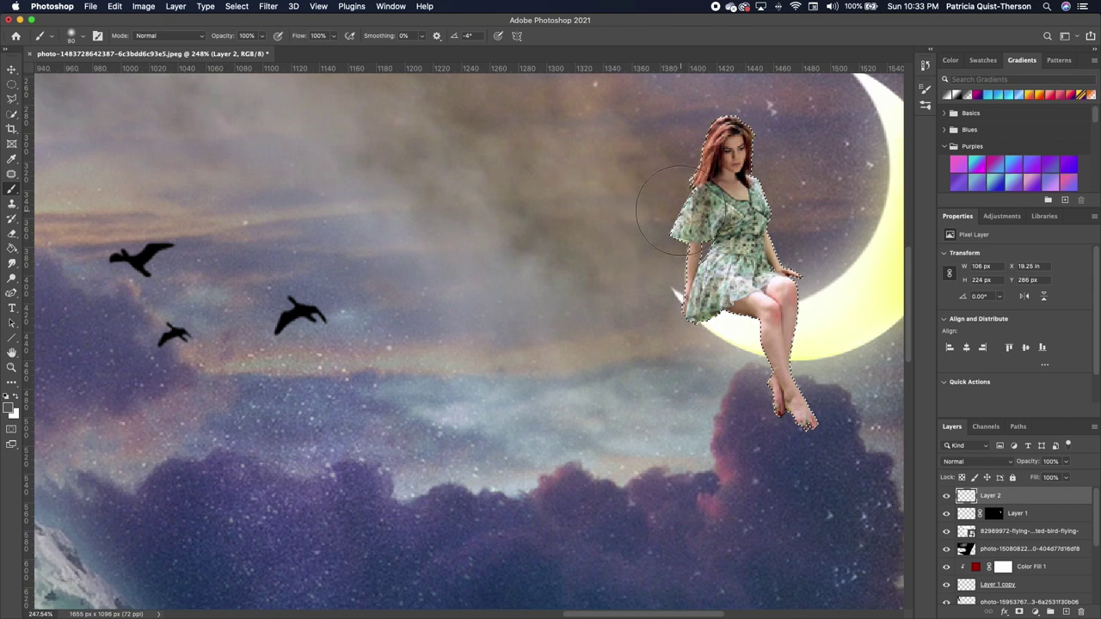
pyautogui.moveTo(701, 207); pyautogui.dragTo(671, 220)
pyautogui.moveTo(677, 264)
pyautogui.mouseDown()
pyautogui.moveTo(667, 294)
pyautogui.moveTo(700, 352)
pyautogui.moveTo(702, 337)
pyautogui.moveTo(736, 369)
pyautogui.moveTo(710, 325)
pyautogui.moveTo(721, 362)
pyautogui.mouseUp()
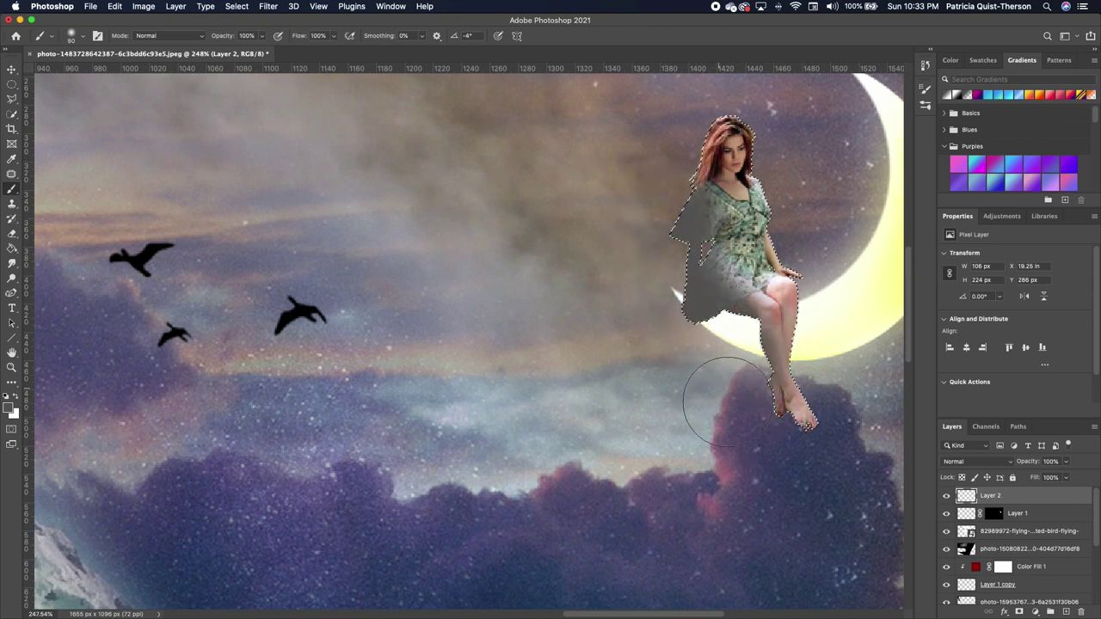
pyautogui.moveTo(667, 167)
pyautogui.mouseDown()
pyautogui.moveTo(672, 107)
pyautogui.moveTo(662, 151)
pyautogui.mouseUp()
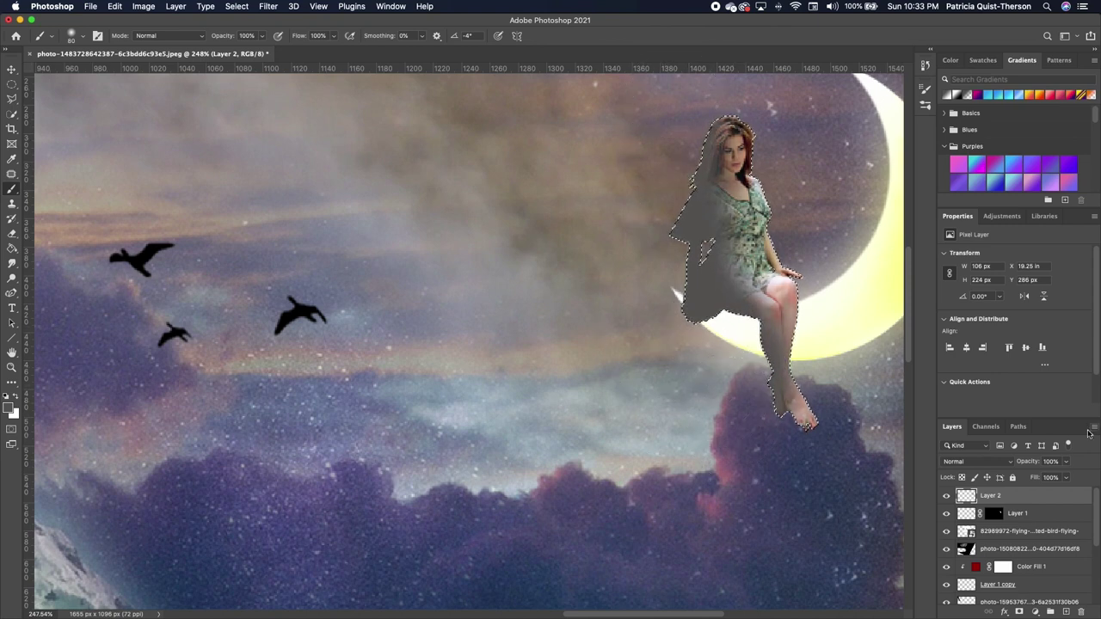
pyautogui.click(994, 465)
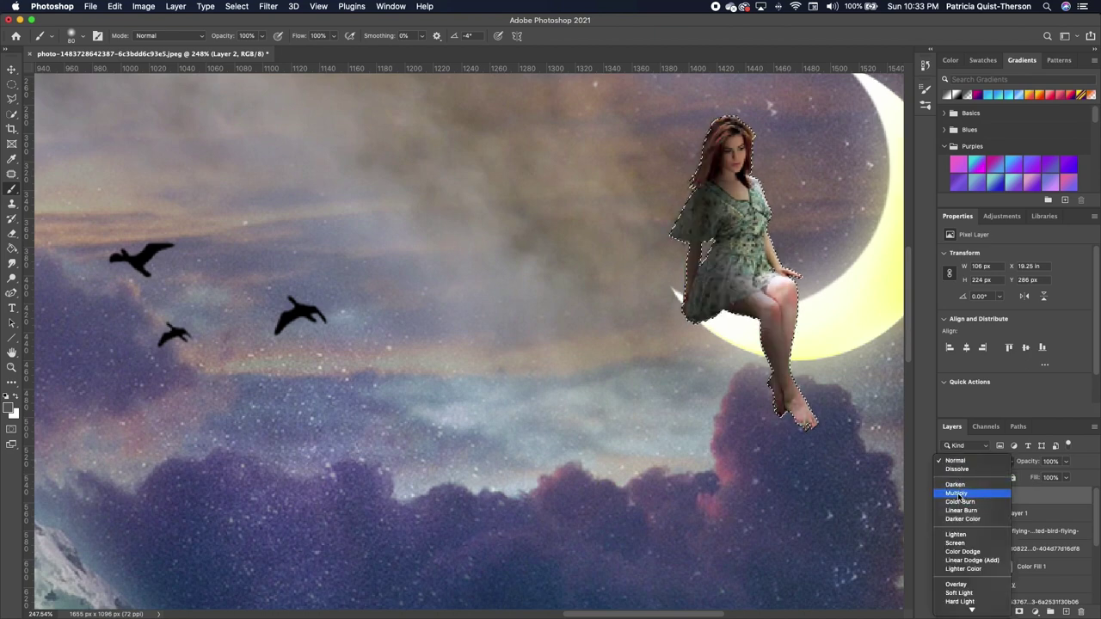
# - Set Layer 2's blend mode to Multiply
pyautogui.click(957, 494)
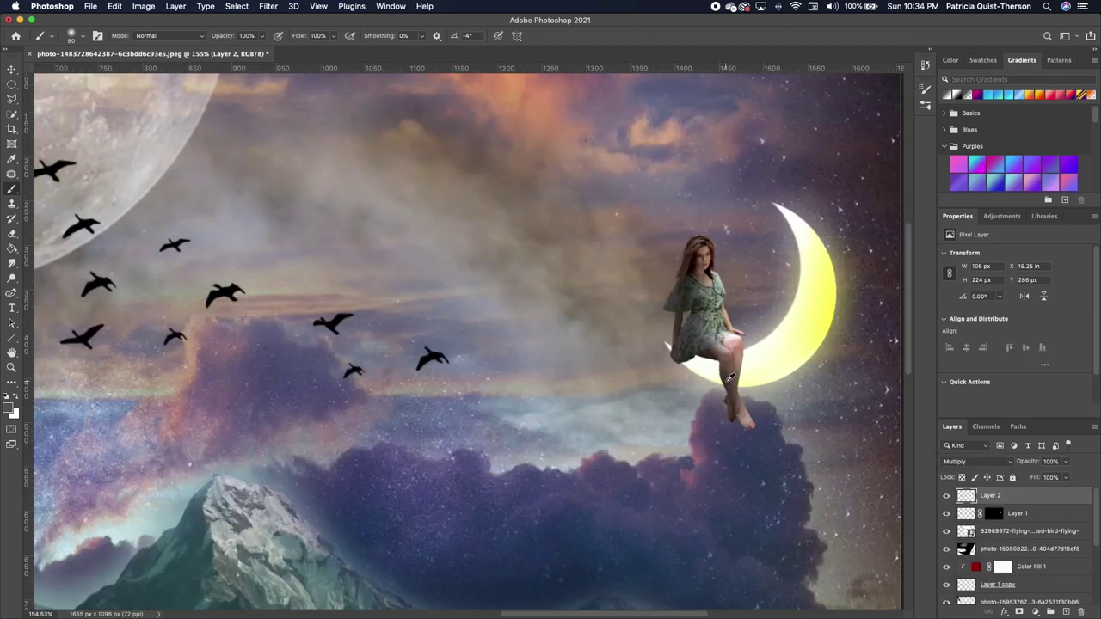
pyautogui.scroll(5, 722, 383)
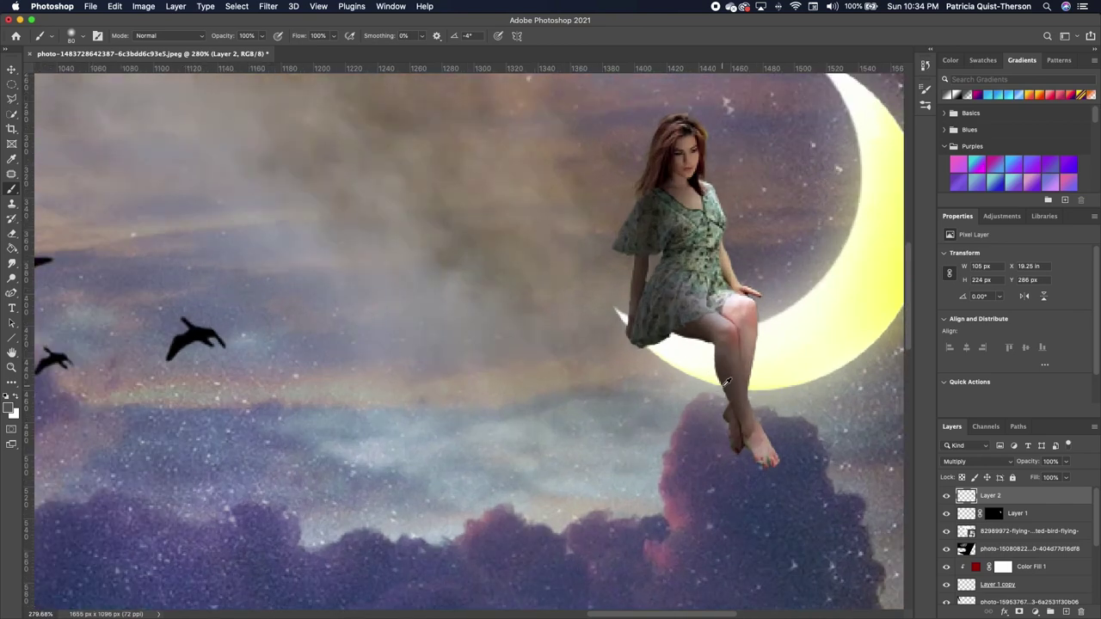
pyautogui.scroll(3, 721, 387)
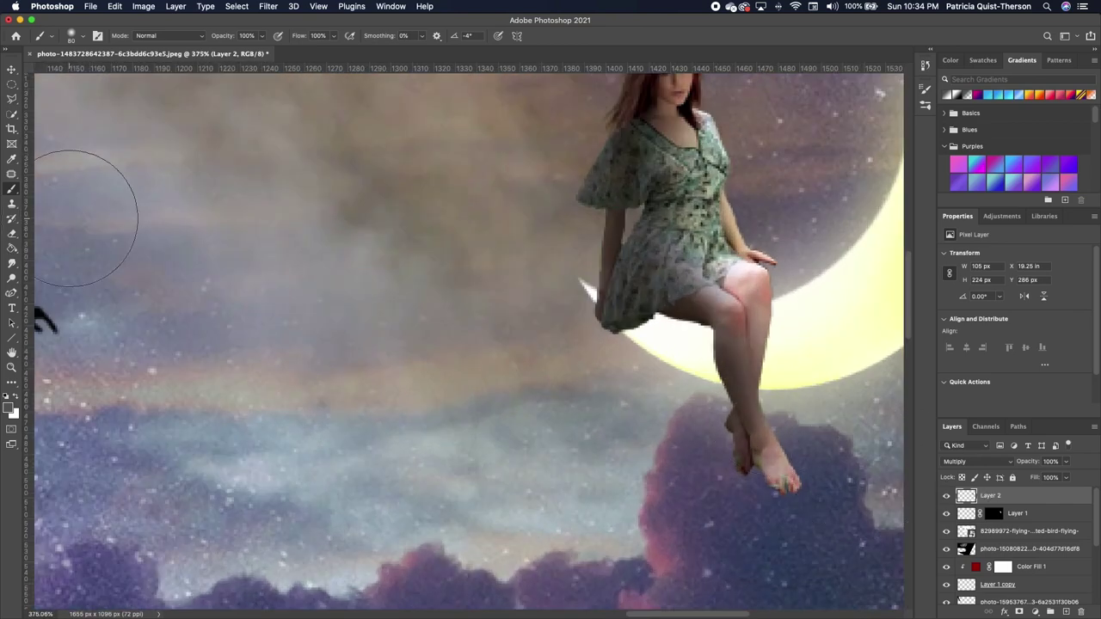
# - With a smaller eraser, remove the shadow from the moon beside her legs and under the dress hem
pyautogui.click(12, 233)
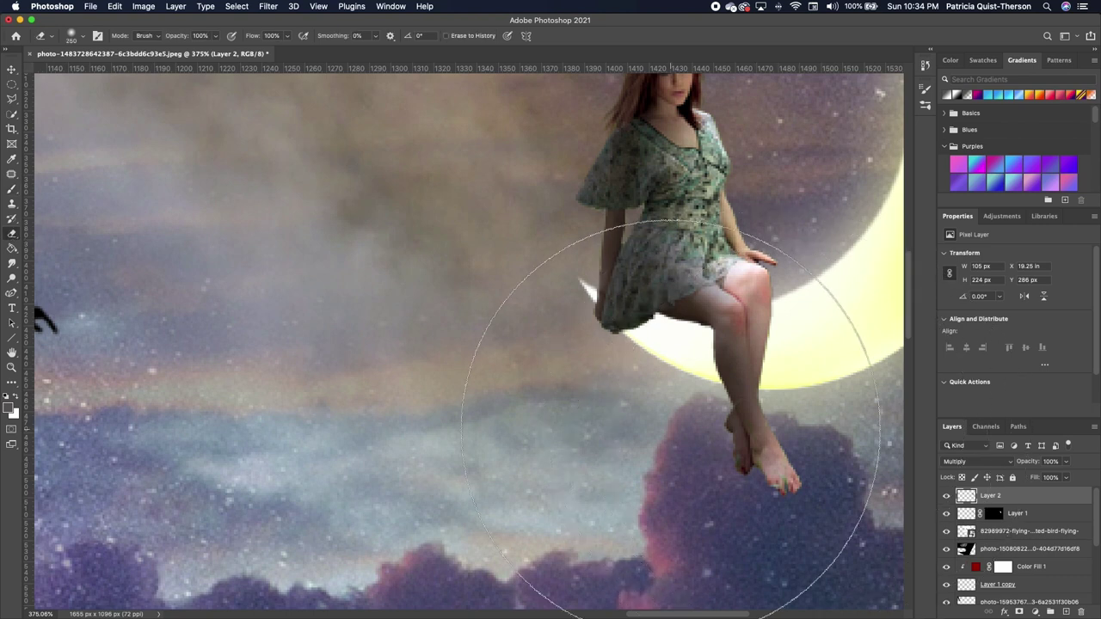
pyautogui.press('[')
pyautogui.press('[')
pyautogui.press('[')
pyautogui.press('[')
pyautogui.press('[')
pyautogui.press('[')
pyautogui.press('[')
pyautogui.press('[')
pyautogui.press('[')
pyautogui.press('[')
pyautogui.press('[')
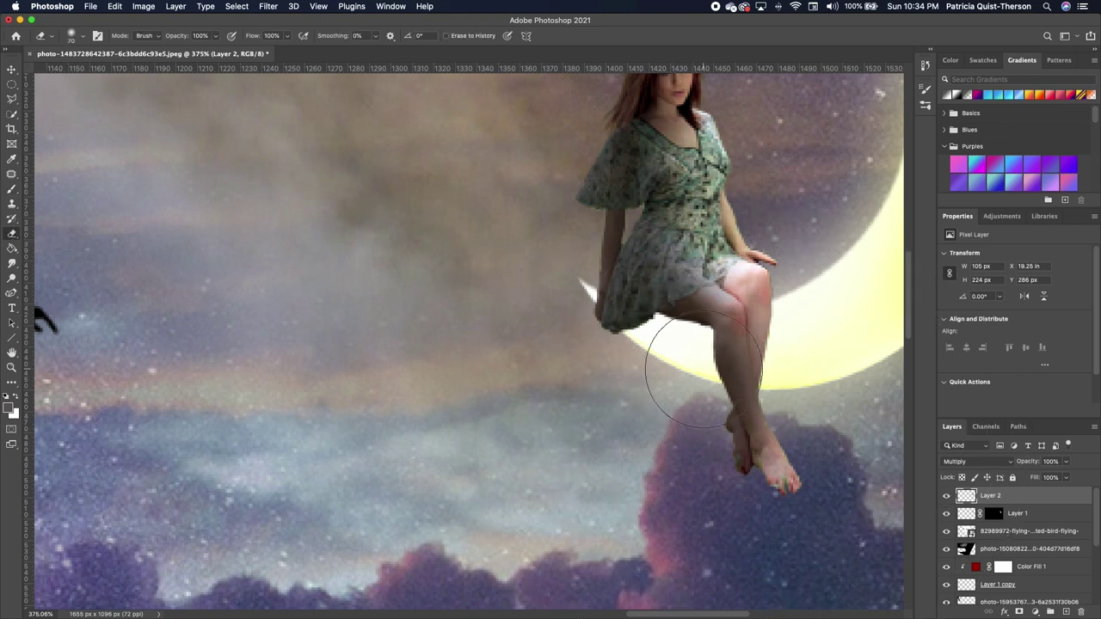
pyautogui.moveTo(692, 375)
pyautogui.mouseDown()
pyautogui.moveTo(691, 362)
pyautogui.moveTo(686, 411)
pyautogui.moveTo(659, 422)
pyautogui.moveTo(663, 440)
pyautogui.moveTo(671, 339)
pyautogui.moveTo(670, 349)
pyautogui.moveTo(622, 359)
pyautogui.moveTo(646, 362)
pyautogui.moveTo(579, 350)
pyautogui.moveTo(560, 320)
pyautogui.mouseUp()
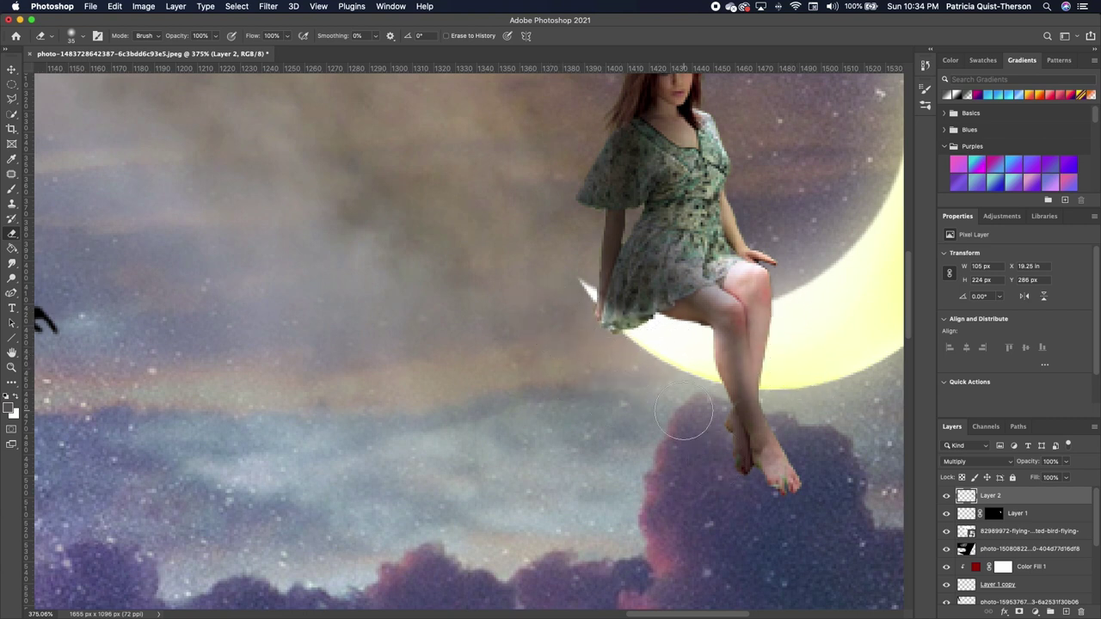
pyautogui.moveTo(689, 420)
pyautogui.mouseDown()
pyautogui.moveTo(687, 352)
pyautogui.moveTo(653, 344)
pyautogui.moveTo(621, 363)
pyautogui.moveTo(672, 394)
pyautogui.mouseUp()
pyautogui.scroll(-3, 672, 394)
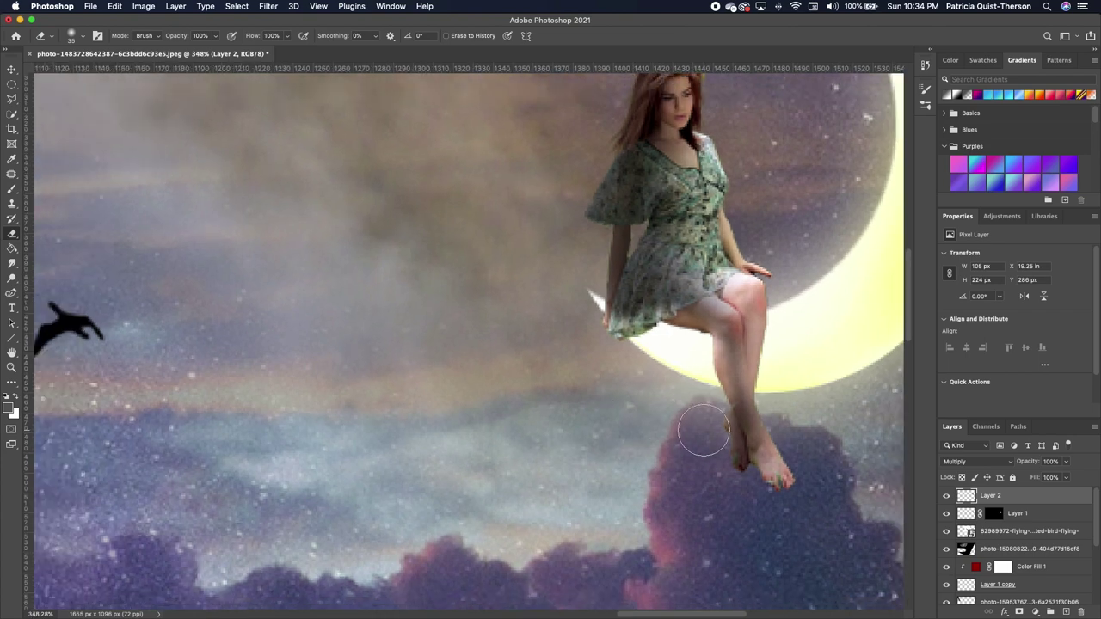
pyautogui.scroll(-1, 676, 373)
# - Lower Layer 2's opacity to 83% to soften the shading on the girl
pyautogui.scroll(-15, 686, 380)
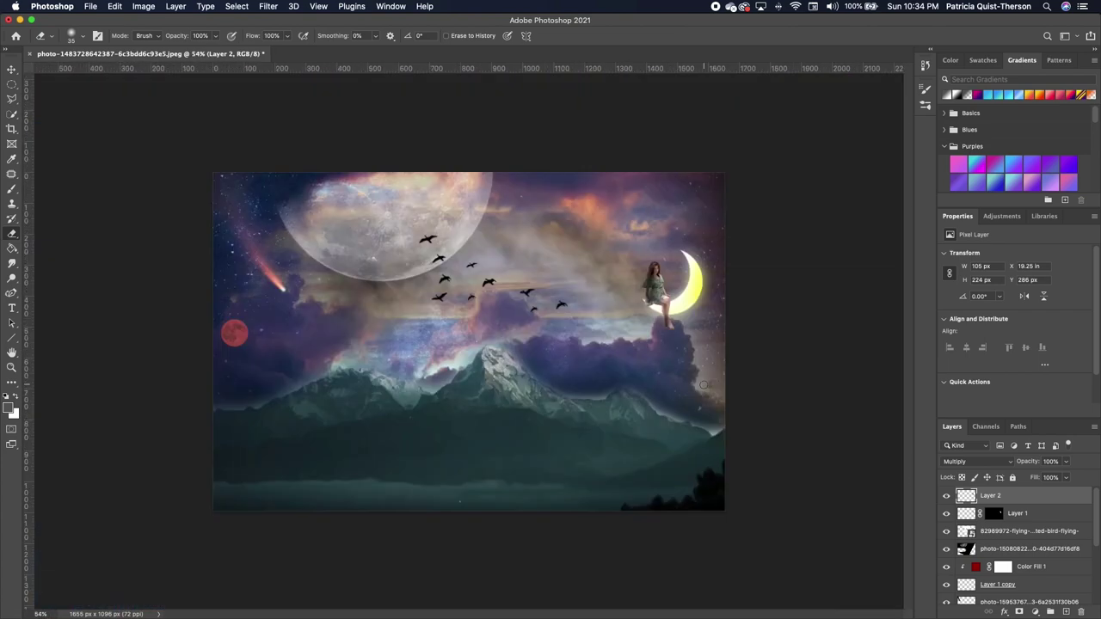
pyautogui.scroll(3, 699, 323)
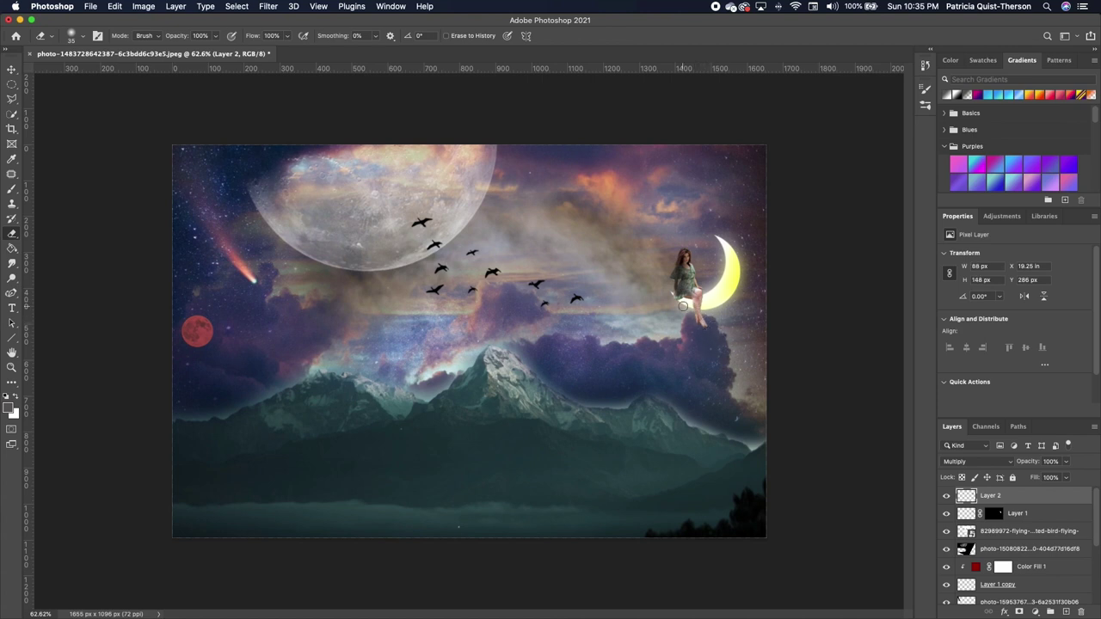
pyautogui.scroll(-1, 730, 337)
pyautogui.scroll(2, 729, 337)
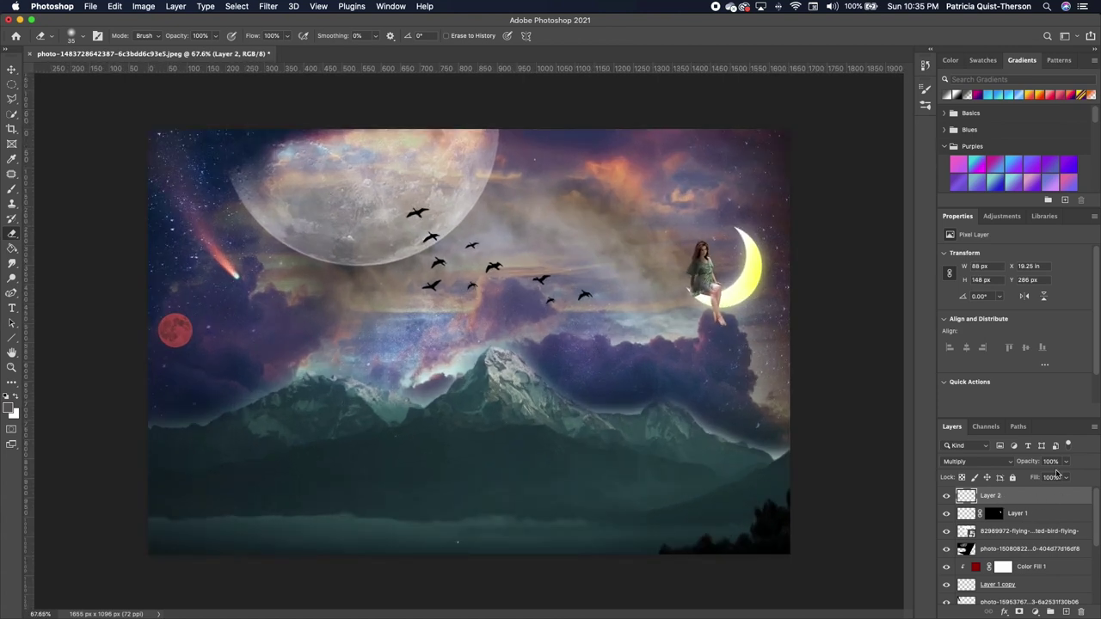
pyautogui.click(1067, 463)
pyautogui.moveTo(1064, 478); pyautogui.dragTo(1061, 478)
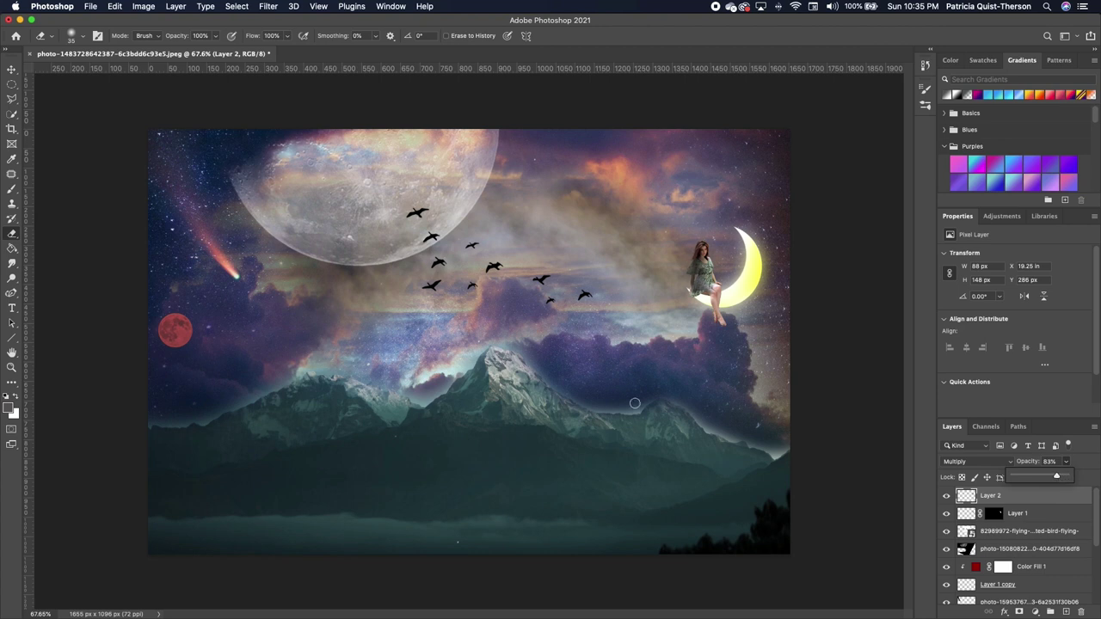
pyautogui.press('super+minus')
pyautogui.click(1051, 498)
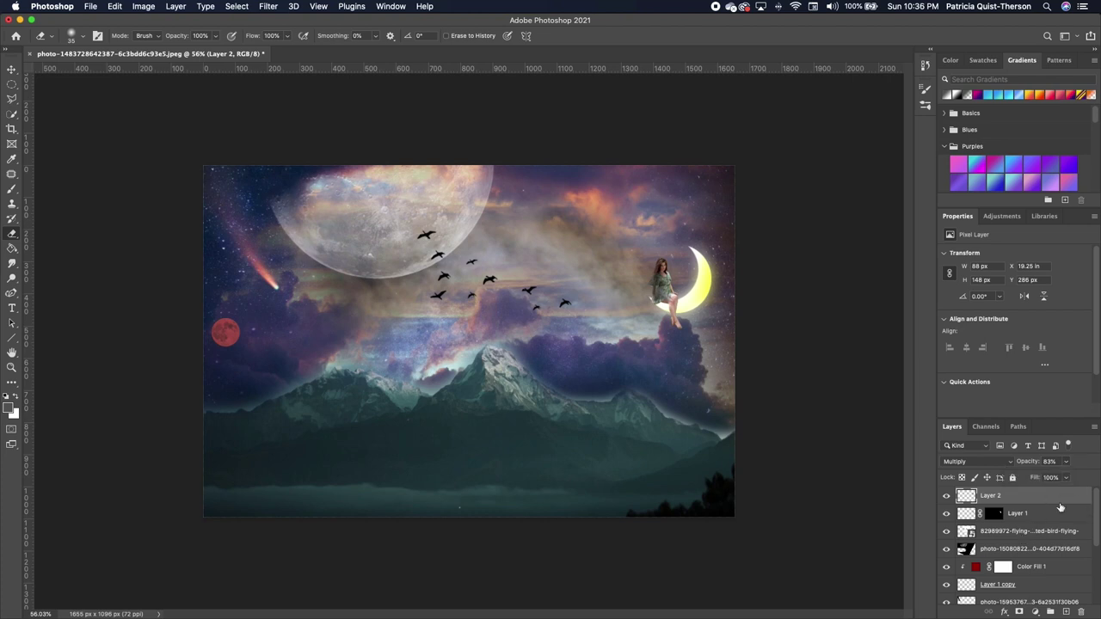
# - Add a Curves adjustment with a midpoint nudged slightly down, then a Channel Mixer adjustment layer
pyautogui.click(1035, 612)
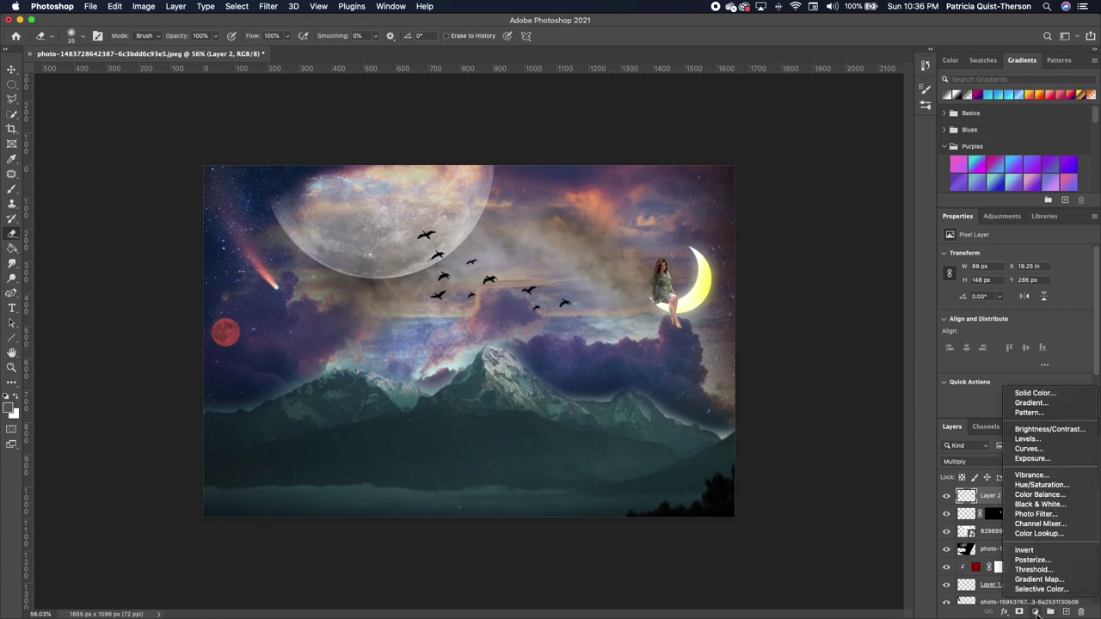
pyautogui.click(1040, 448)
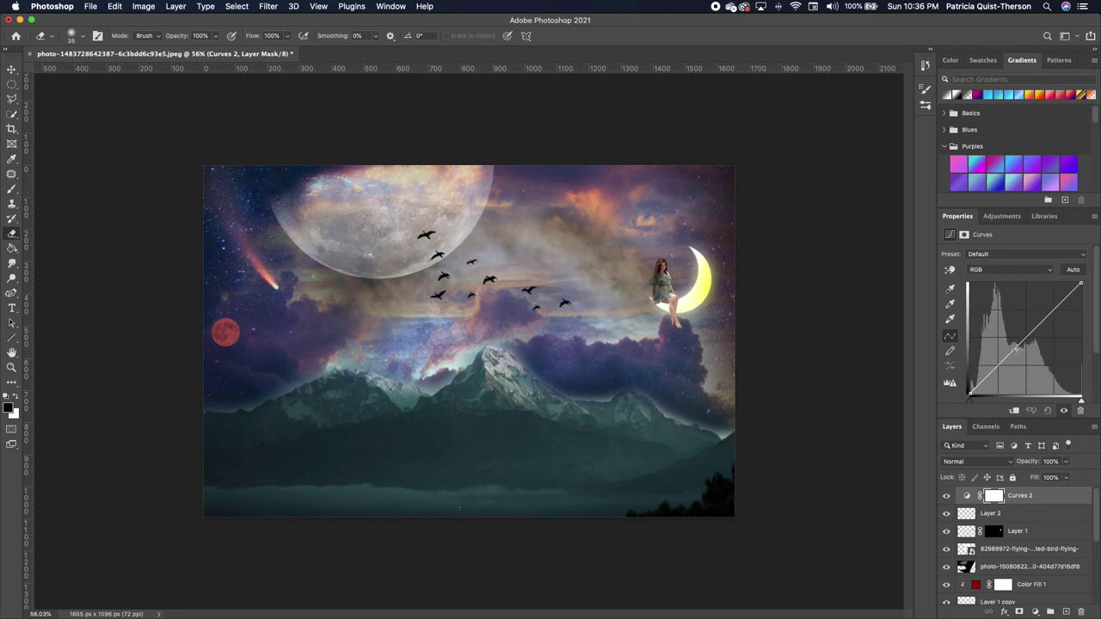
pyautogui.click(1016, 349)
pyautogui.moveTo(1016, 348); pyautogui.dragTo(1016, 350)
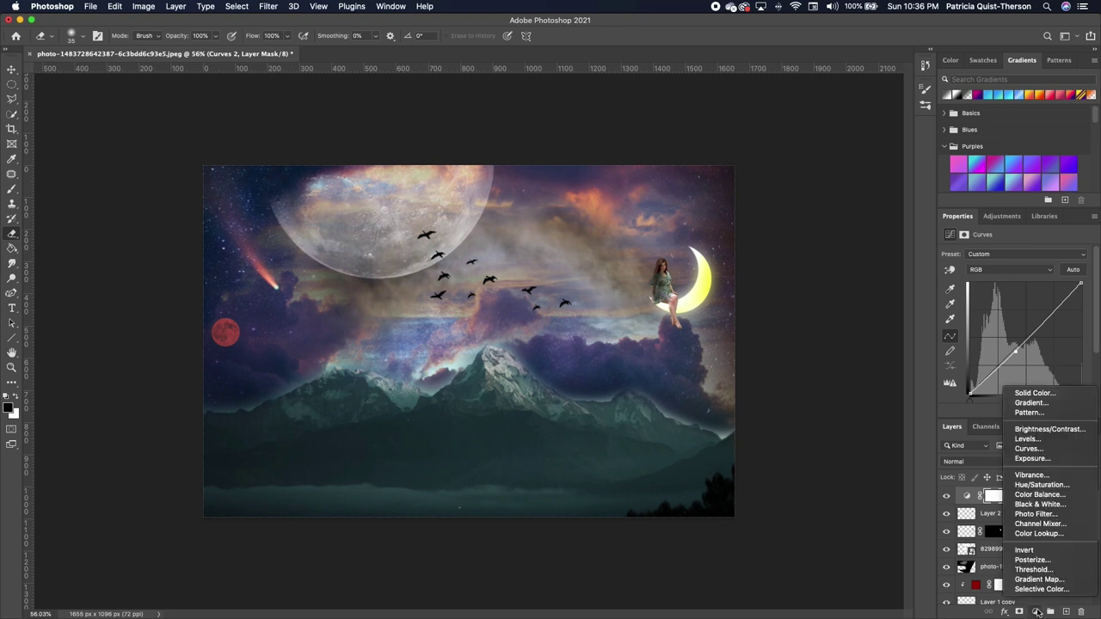
pyautogui.click(1040, 524)
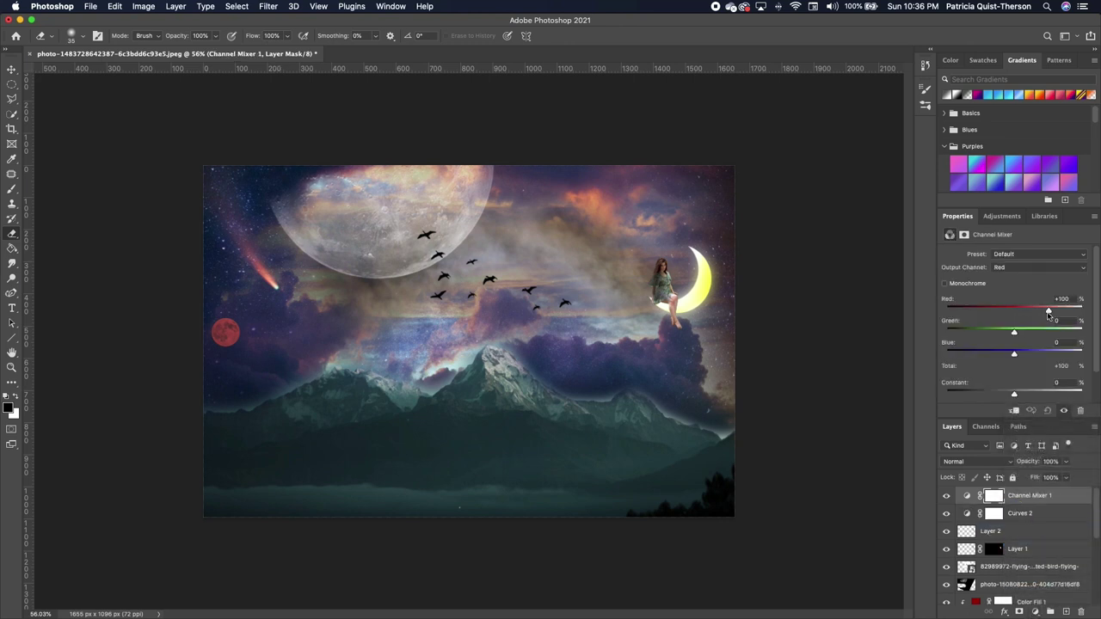
# - Set the Channel Mixer's Red output to Red +134, Green −47, Blue +7 and Constant +8
pyautogui.moveTo(1048, 310); pyautogui.dragTo(1001, 335)
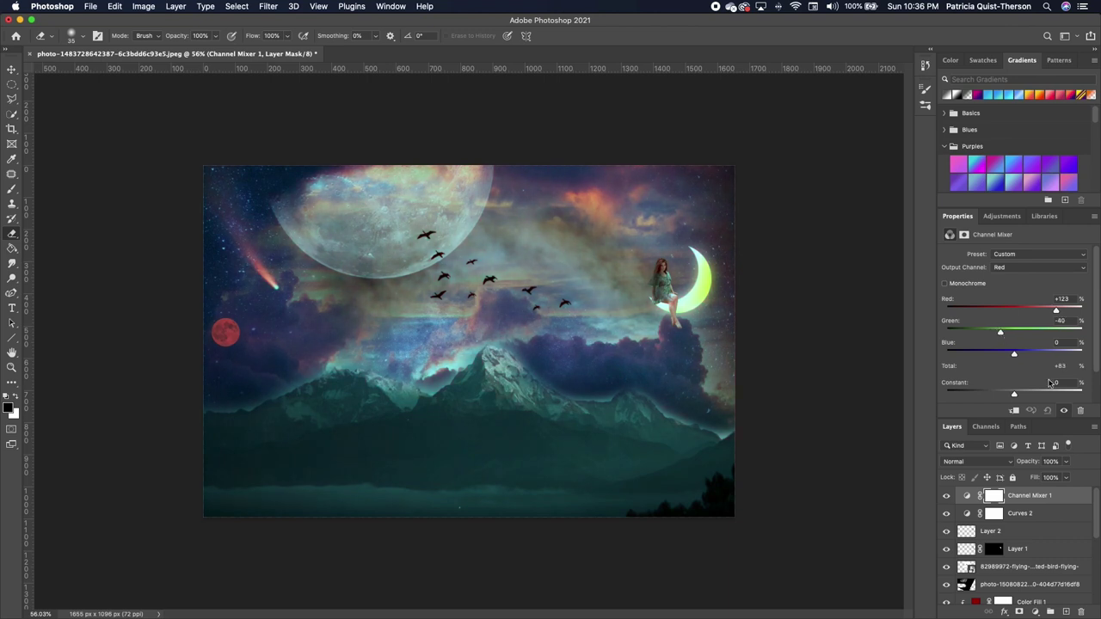
pyautogui.moveTo(1016, 394); pyautogui.dragTo(1035, 394)
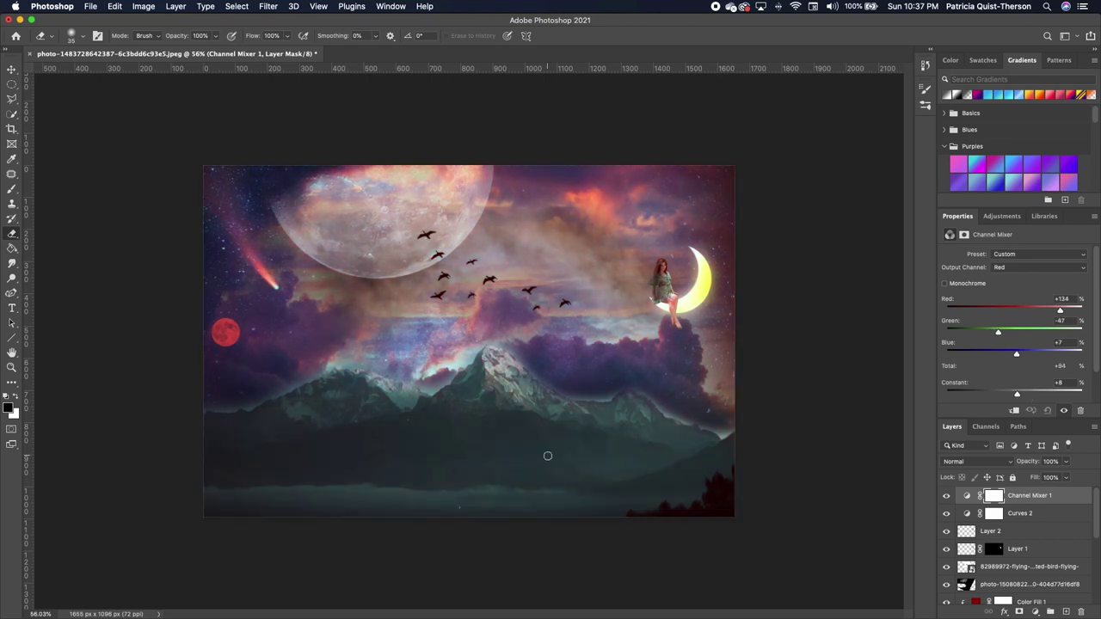
pyautogui.moveTo(15, 85); pyautogui.dragTo(15, 89)
pyautogui.click(84, 85)
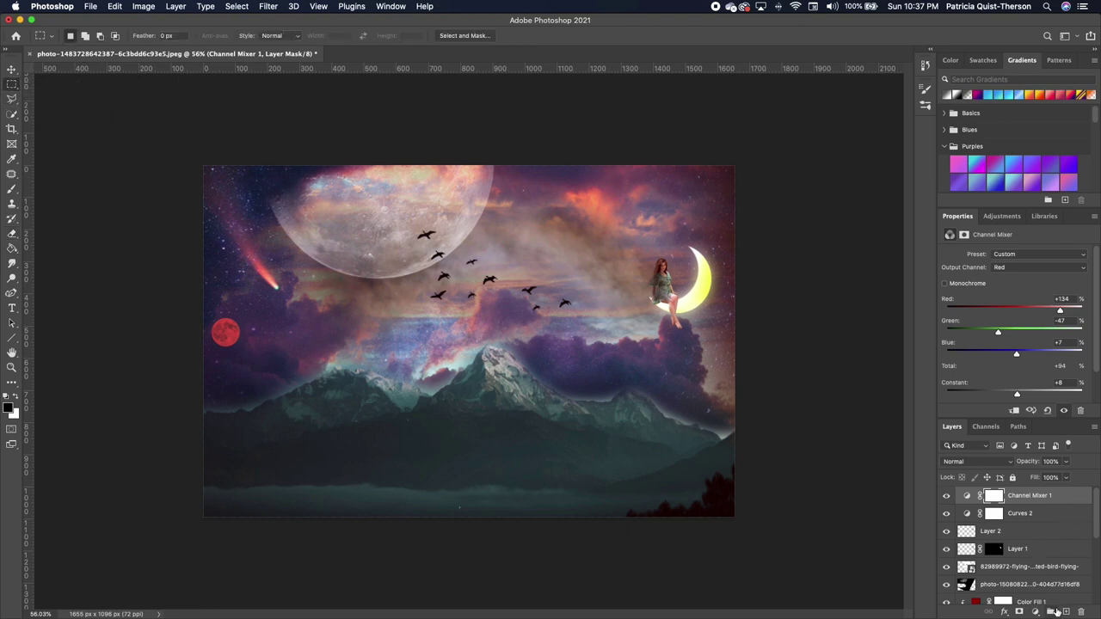
# - On a new layer, fill a thin full-width strip below the mountains with white
pyautogui.click(1066, 612)
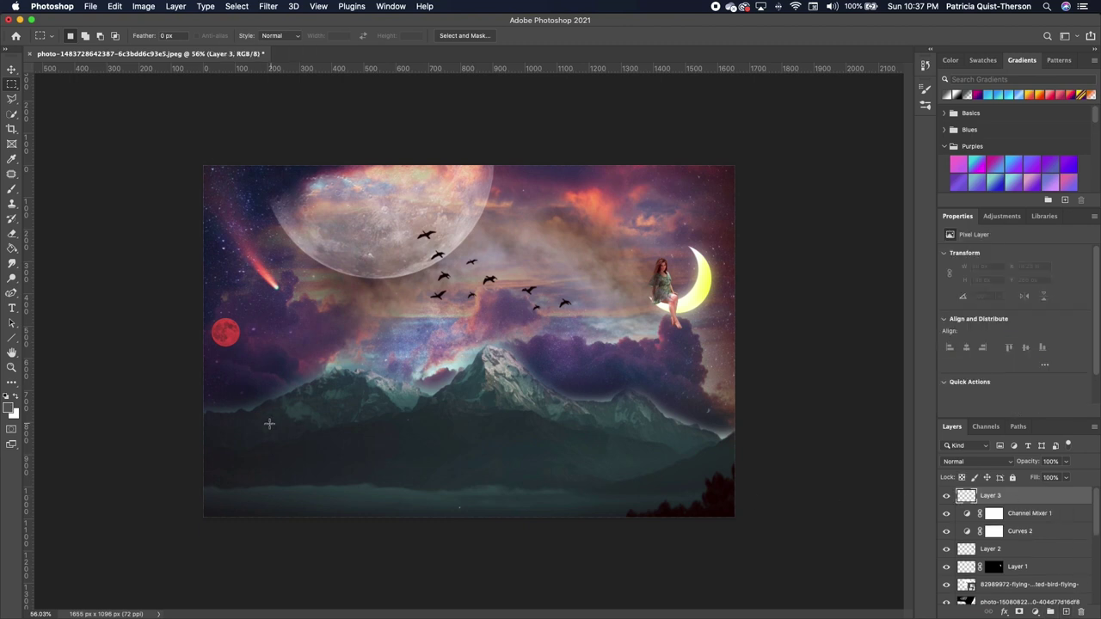
pyautogui.moveTo(203, 445); pyautogui.dragTo(745, 446)
pyautogui.click(12, 248)
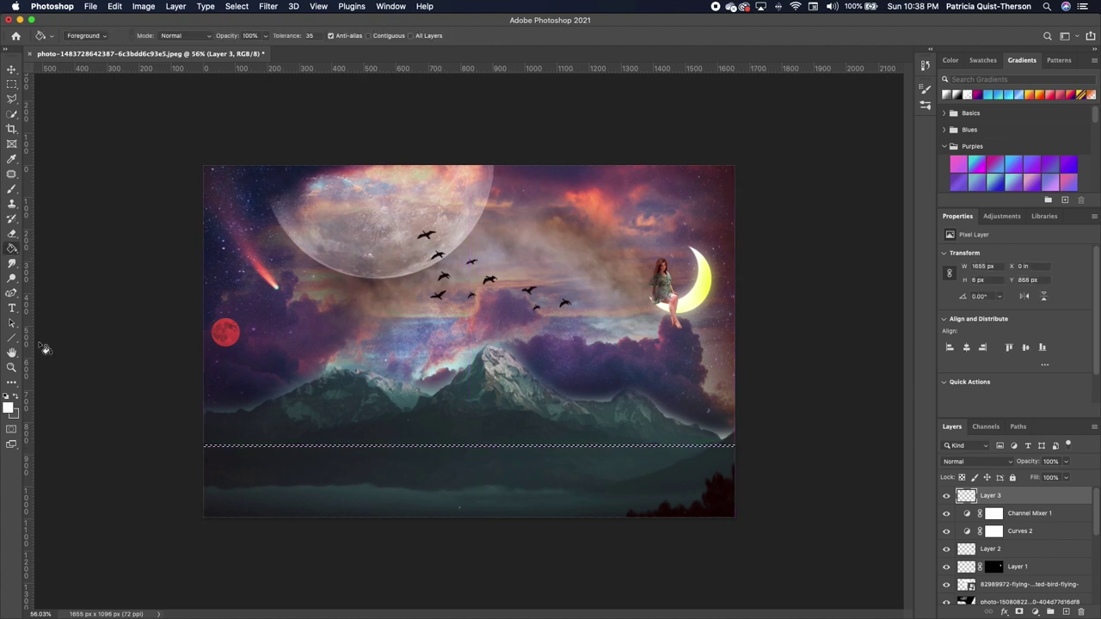
pyautogui.click(7, 397)
pyautogui.click(15, 397)
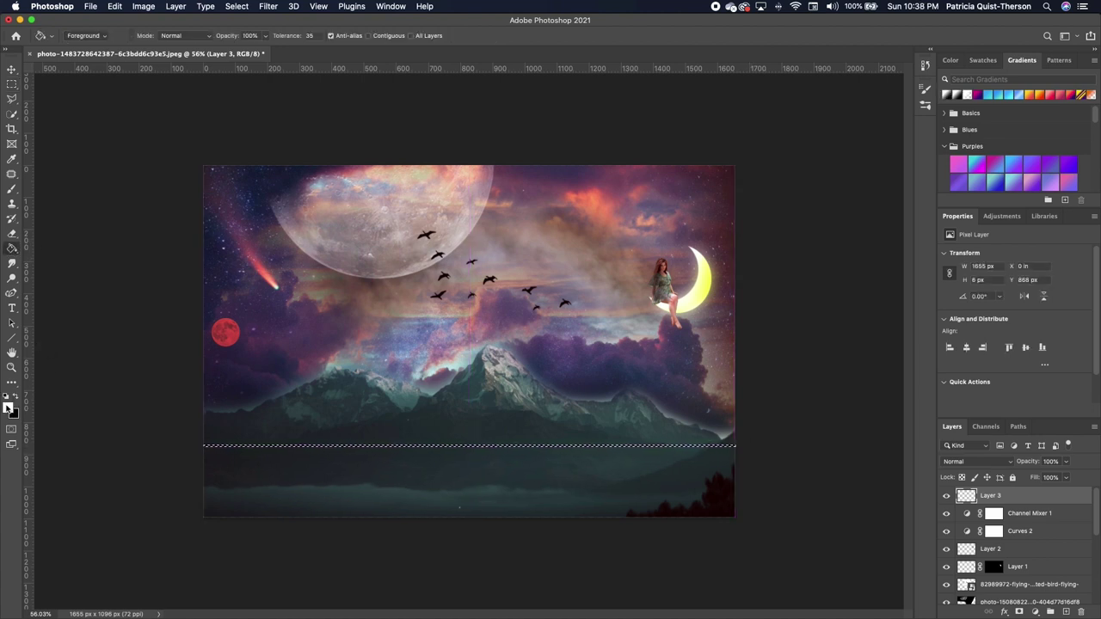
pyautogui.click(354, 448)
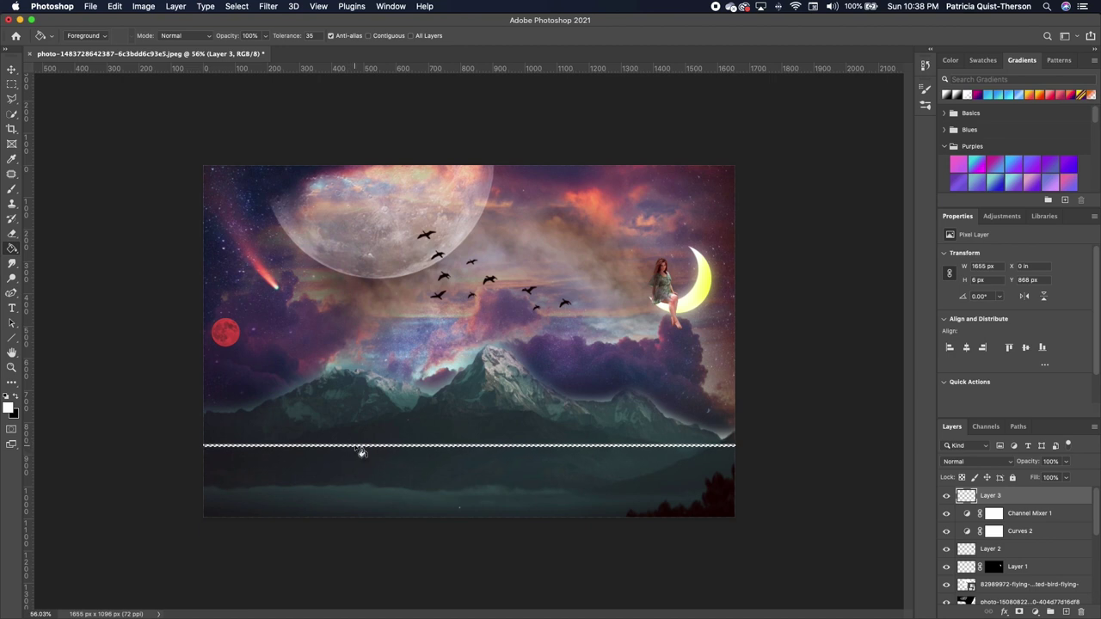
pyautogui.press('super+d')
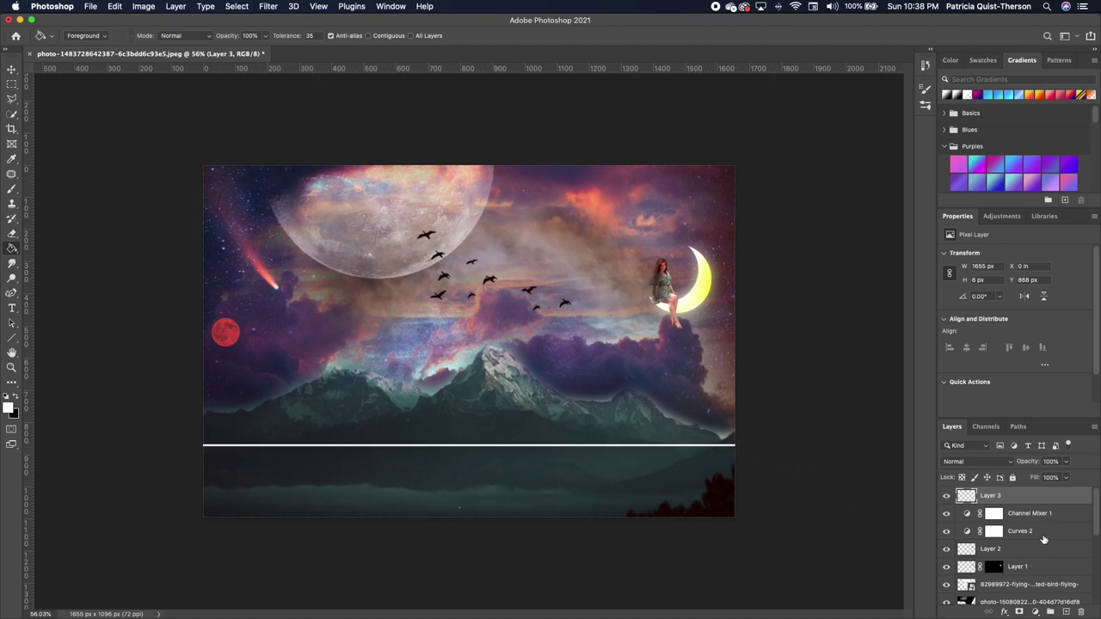
pyautogui.click(12, 68)
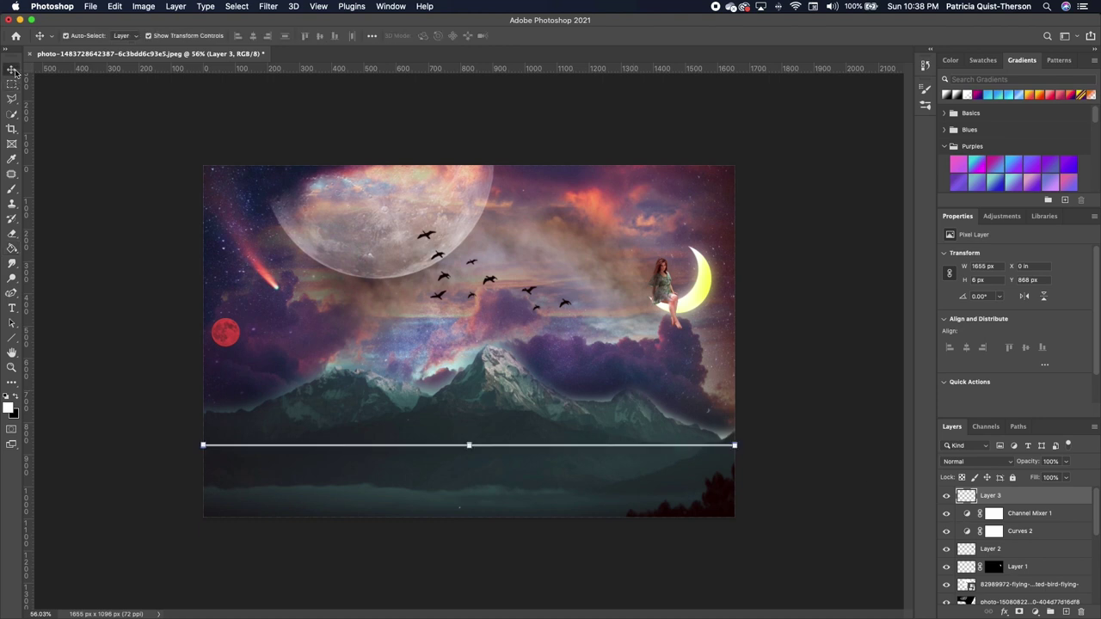
# - Make the bottom photo layer, Layer 0, active in the Layers panel
pyautogui.click(501, 363)
pyautogui.scroll(-5, 1045, 589)
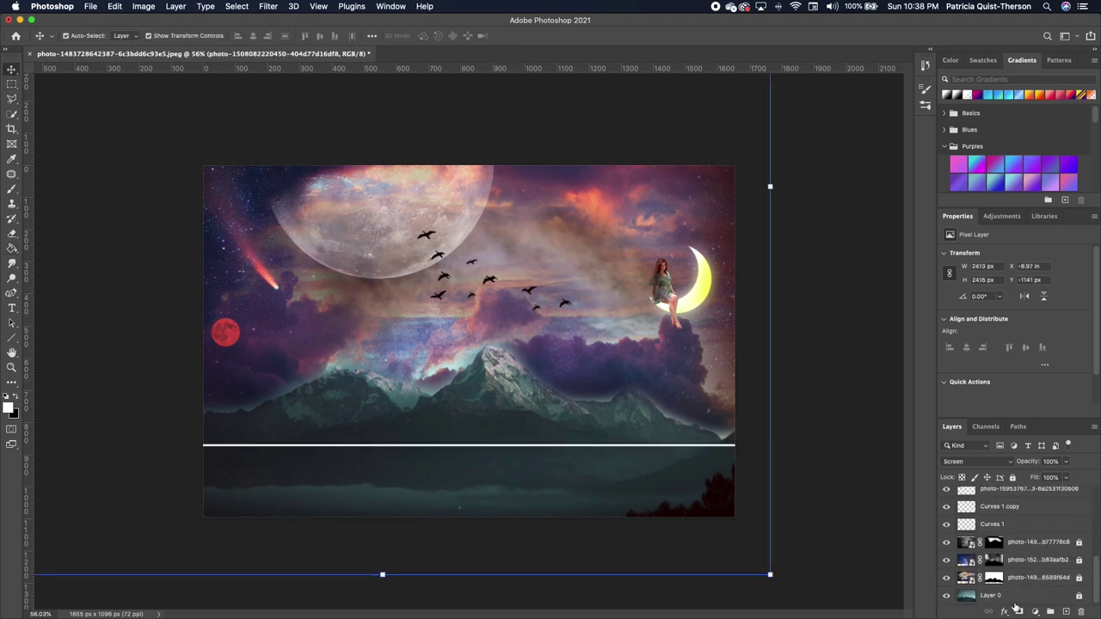
pyautogui.click(1017, 598)
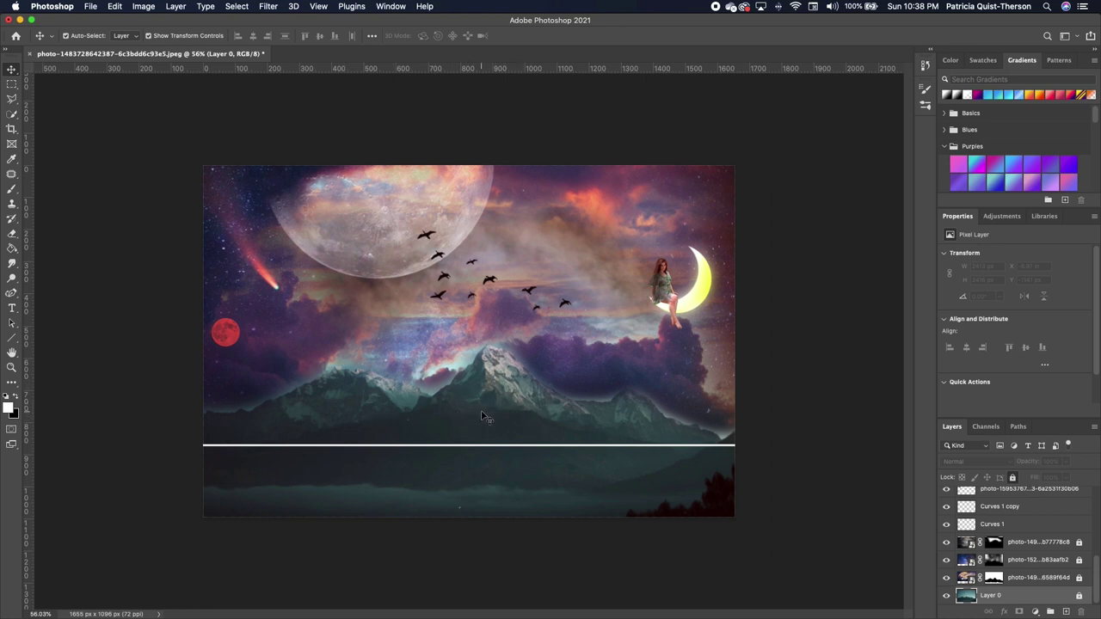
pyautogui.click(13, 177)
pyautogui.click(43, 173)
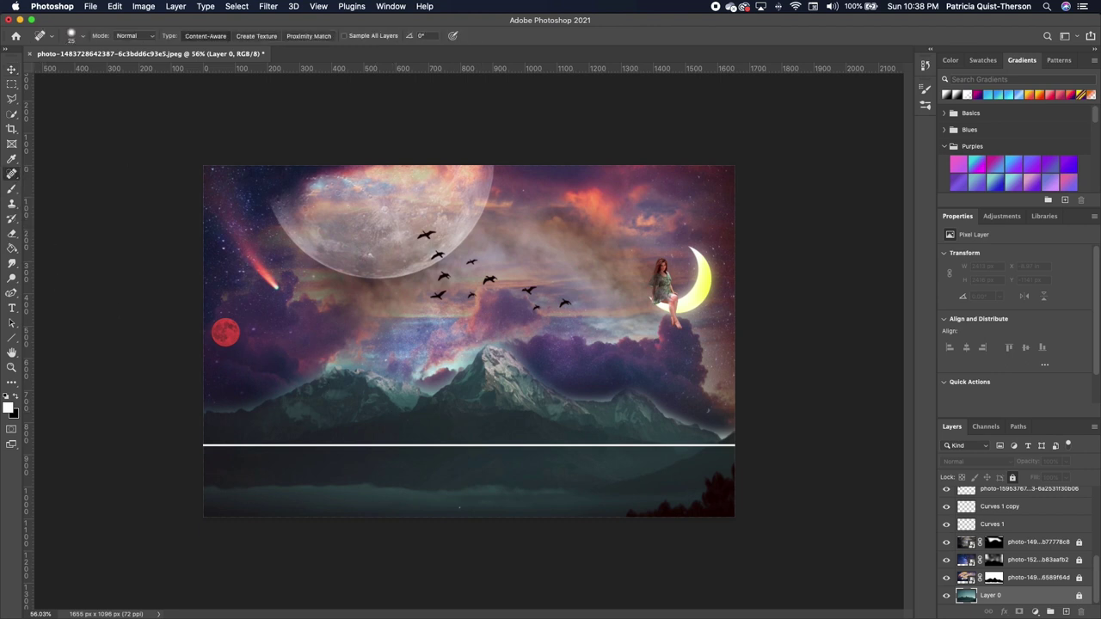
# - Patch several blemishes along the mountain base with nearby clean mountain texture, then deselect
pyautogui.click(15, 179)
pyautogui.click(67, 196)
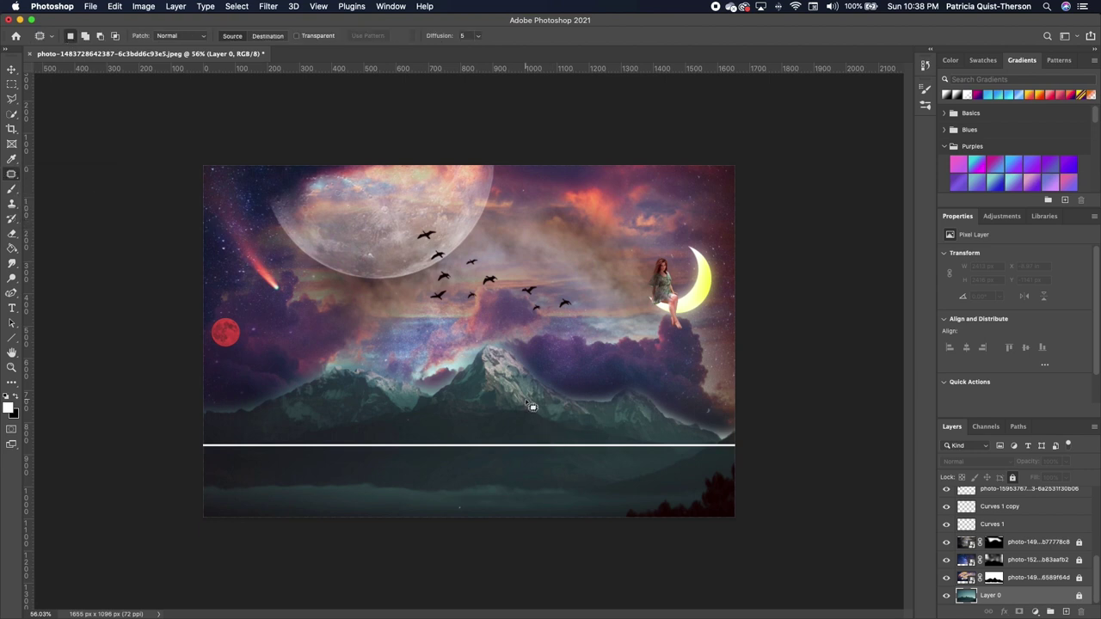
pyautogui.moveTo(475, 409)
pyautogui.mouseDown()
pyautogui.moveTo(507, 425)
pyautogui.moveTo(539, 423)
pyautogui.moveTo(507, 396)
pyautogui.moveTo(433, 405)
pyautogui.moveTo(473, 431)
pyautogui.moveTo(503, 423)
pyautogui.moveTo(471, 397)
pyautogui.moveTo(502, 377)
pyautogui.moveTo(492, 425)
pyautogui.moveTo(581, 442)
pyautogui.mouseUp()
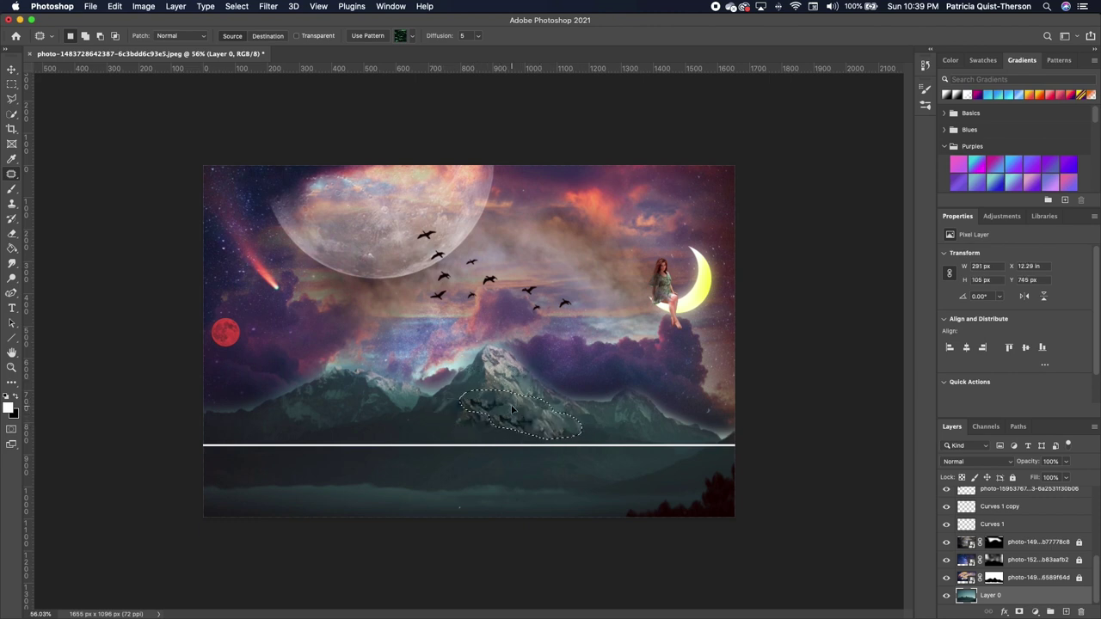
pyautogui.moveTo(504, 418); pyautogui.dragTo(429, 431)
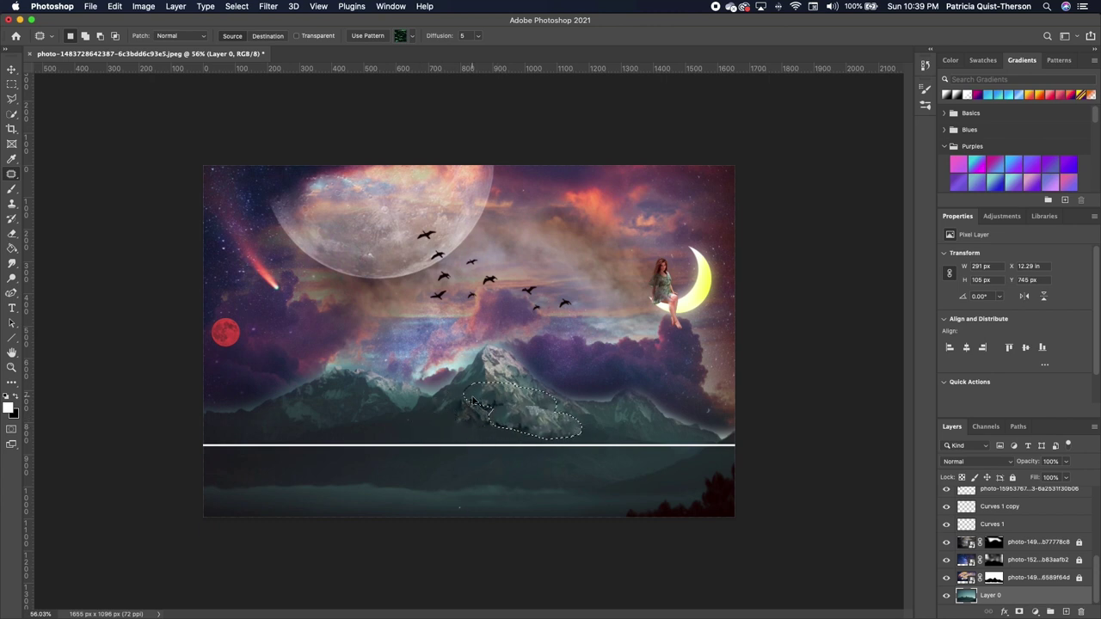
pyautogui.moveTo(495, 421)
pyautogui.mouseDown()
pyautogui.moveTo(407, 419)
pyautogui.moveTo(404, 436)
pyautogui.moveTo(541, 449)
pyautogui.moveTo(484, 415)
pyautogui.moveTo(563, 414)
pyautogui.moveTo(592, 424)
pyautogui.moveTo(511, 428)
pyautogui.moveTo(579, 445)
pyautogui.moveTo(616, 427)
pyautogui.mouseUp()
pyautogui.click(494, 443)
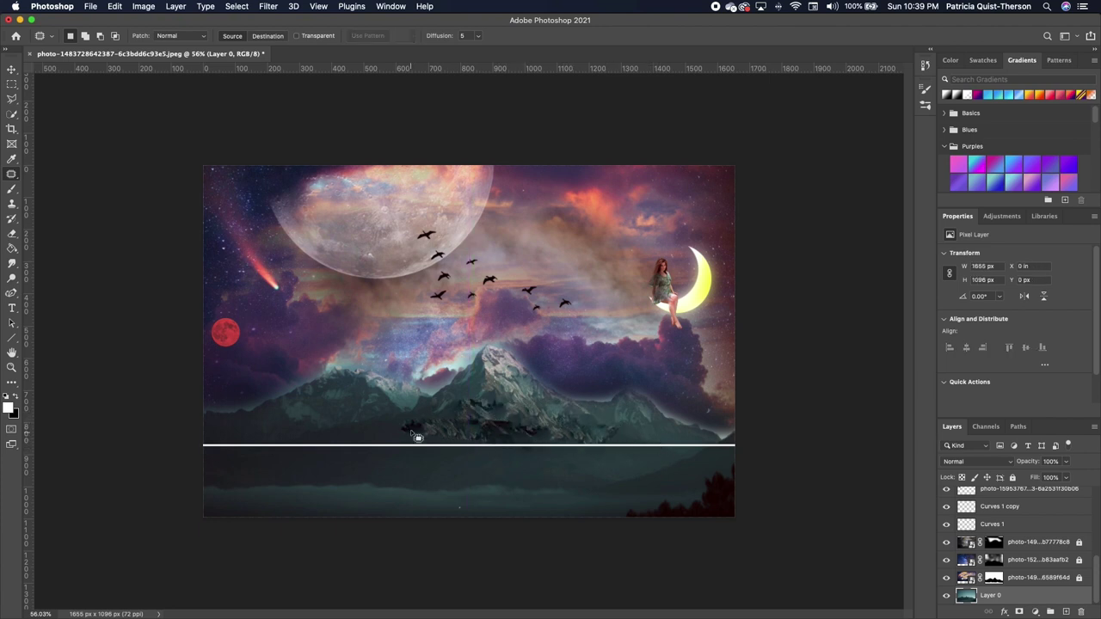
pyautogui.moveTo(419, 420)
pyautogui.mouseDown()
pyautogui.moveTo(334, 442)
pyautogui.moveTo(436, 432)
pyautogui.moveTo(401, 437)
pyautogui.moveTo(482, 404)
pyautogui.moveTo(457, 423)
pyautogui.moveTo(452, 411)
pyautogui.moveTo(416, 422)
pyautogui.mouseUp()
pyautogui.moveTo(536, 420)
pyautogui.mouseDown()
pyautogui.moveTo(438, 422)
pyautogui.moveTo(463, 437)
pyautogui.mouseUp()
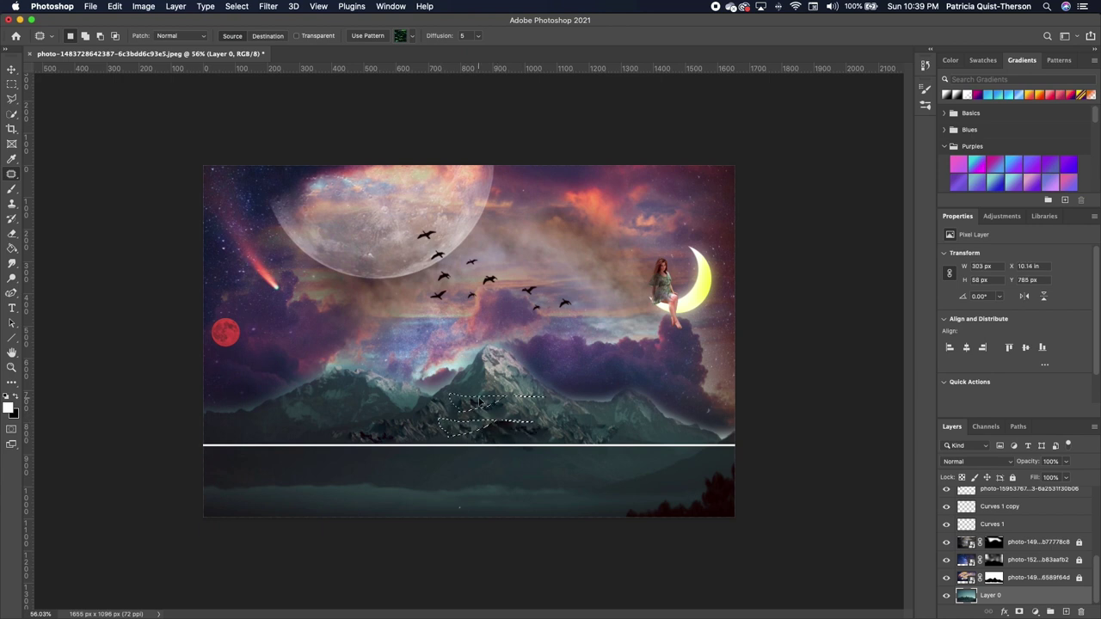
pyautogui.moveTo(558, 426)
pyautogui.mouseDown()
pyautogui.moveTo(662, 433)
pyautogui.moveTo(590, 425)
pyautogui.moveTo(381, 454)
pyautogui.mouseUp()
pyautogui.moveTo(322, 419)
pyautogui.mouseDown()
pyautogui.moveTo(271, 420)
pyautogui.moveTo(291, 439)
pyautogui.moveTo(338, 432)
pyautogui.moveTo(313, 415)
pyautogui.moveTo(223, 433)
pyautogui.moveTo(264, 439)
pyautogui.moveTo(288, 416)
pyautogui.mouseUp()
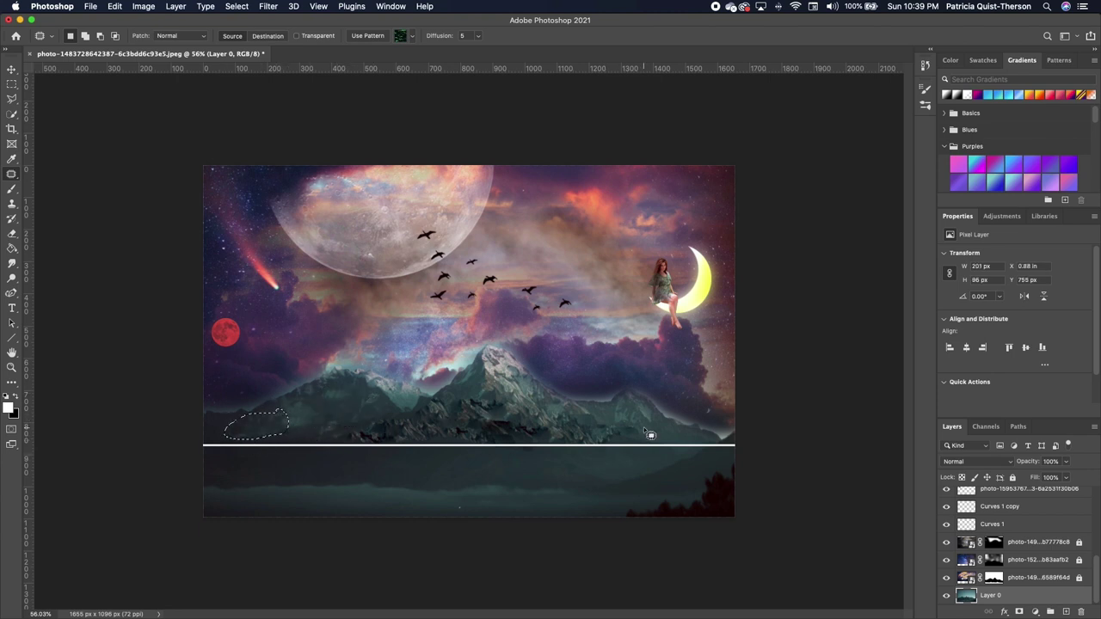
pyautogui.press('super+d')
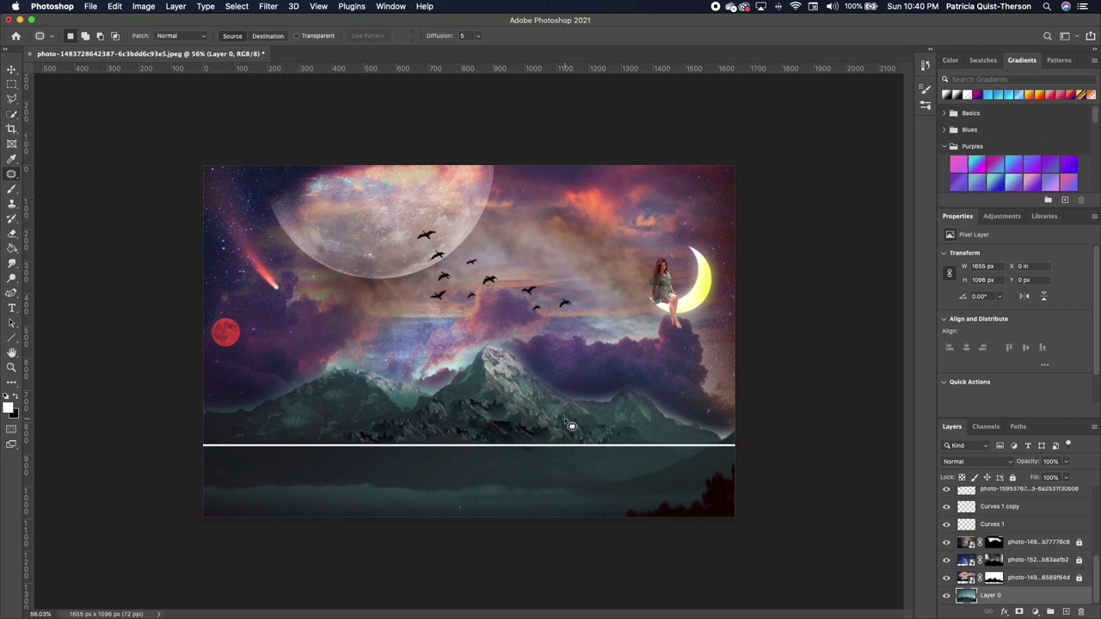
pyautogui.scroll(2, 437, 341)
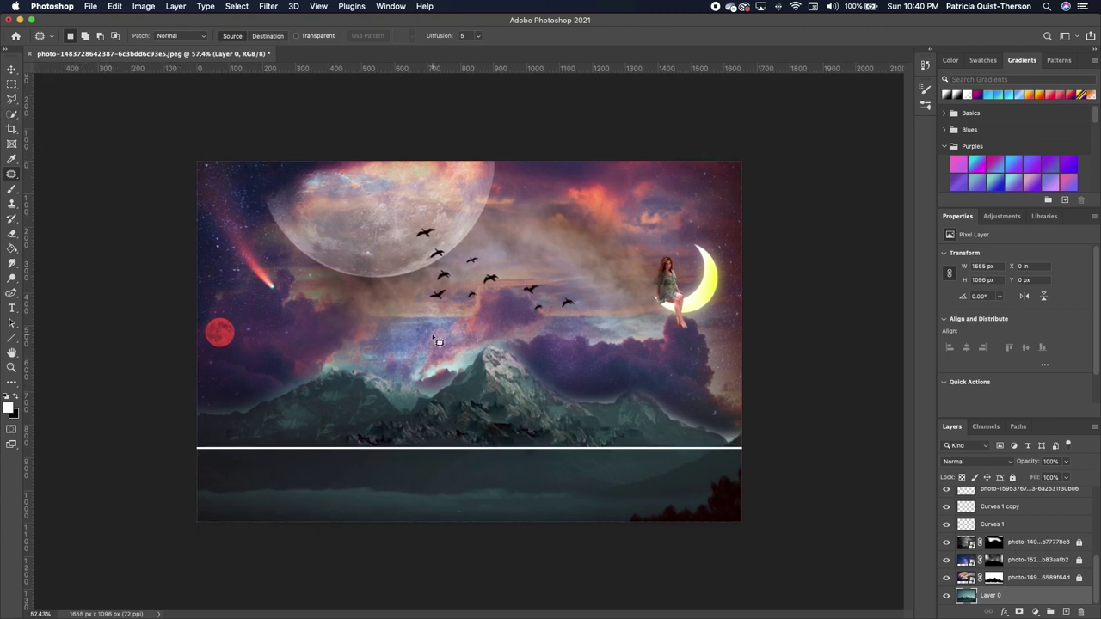
# - Crop-extend the canvas downward to 1655 × 1643 px and select Layer 3
pyautogui.scroll(-5, 437, 341)
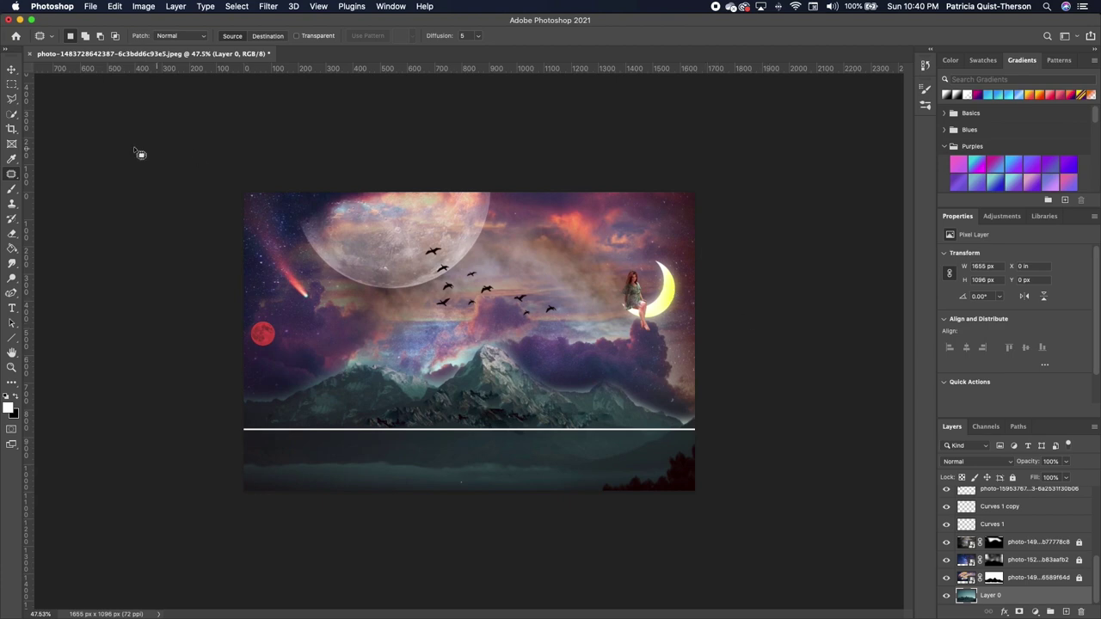
pyautogui.click(12, 128)
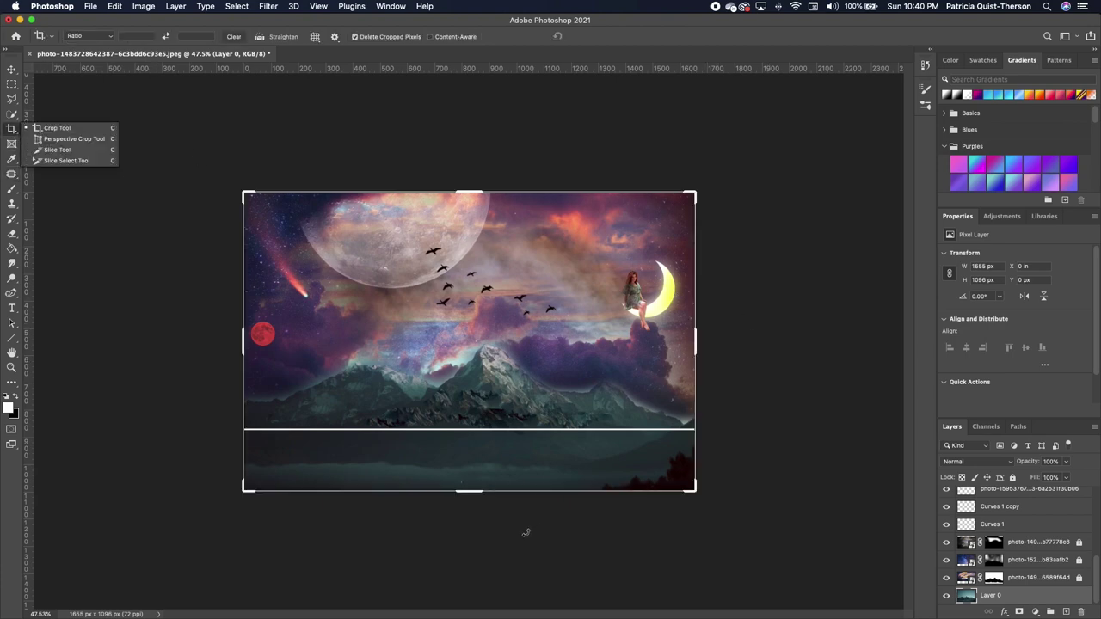
pyautogui.moveTo(475, 492); pyautogui.dragTo(478, 566)
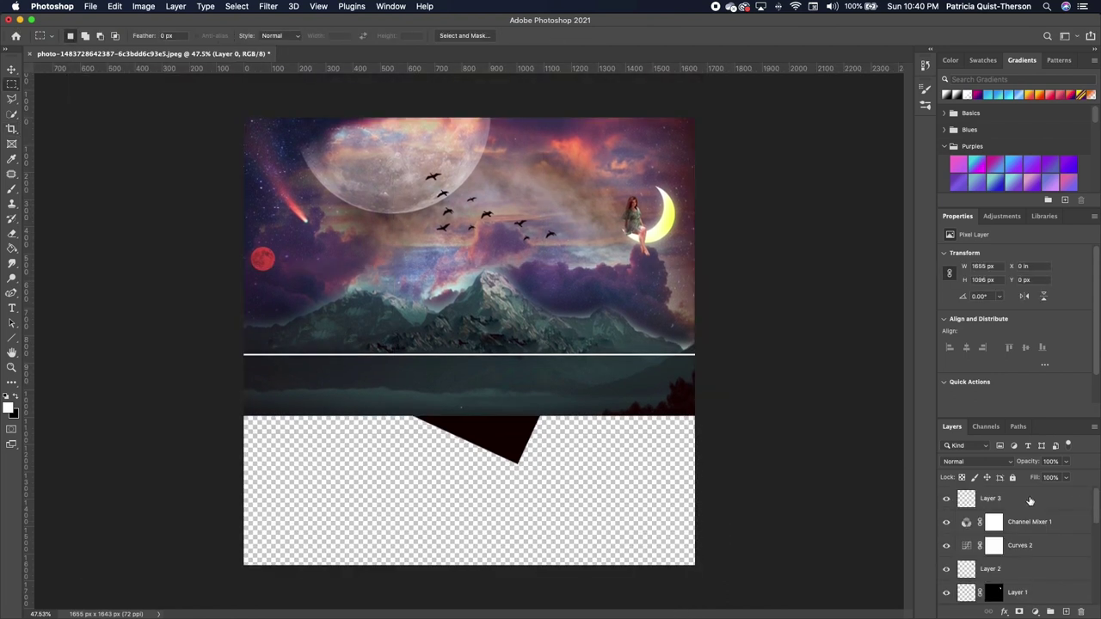
pyautogui.click(1065, 503)
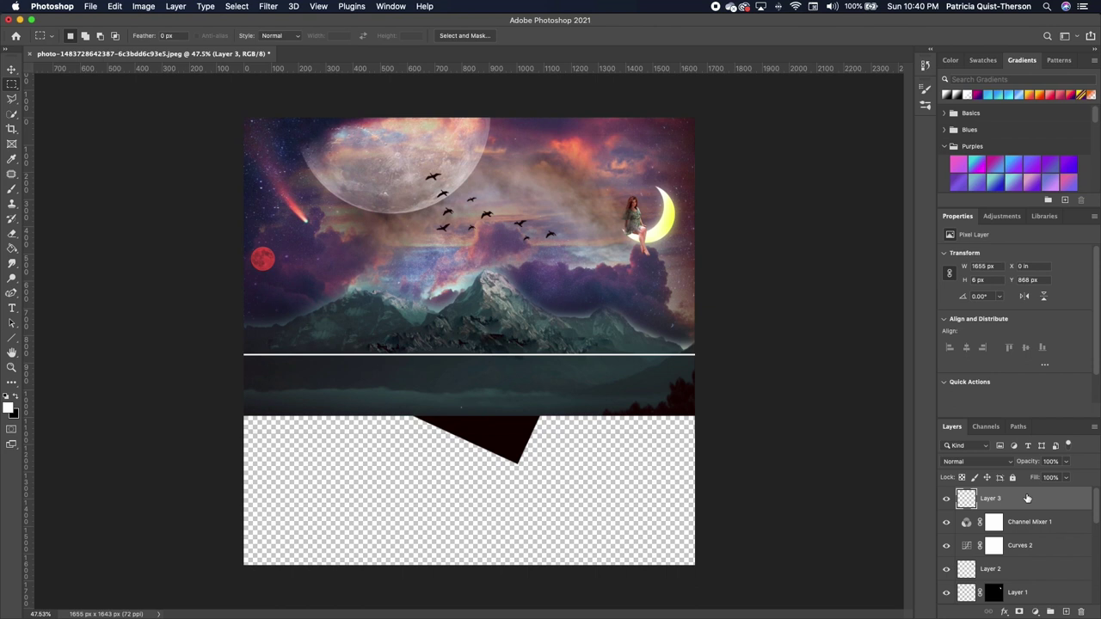
# - Stamp all visible layers into a new merged layer and remove its water band
pyautogui.press('super+alt+shift+e')
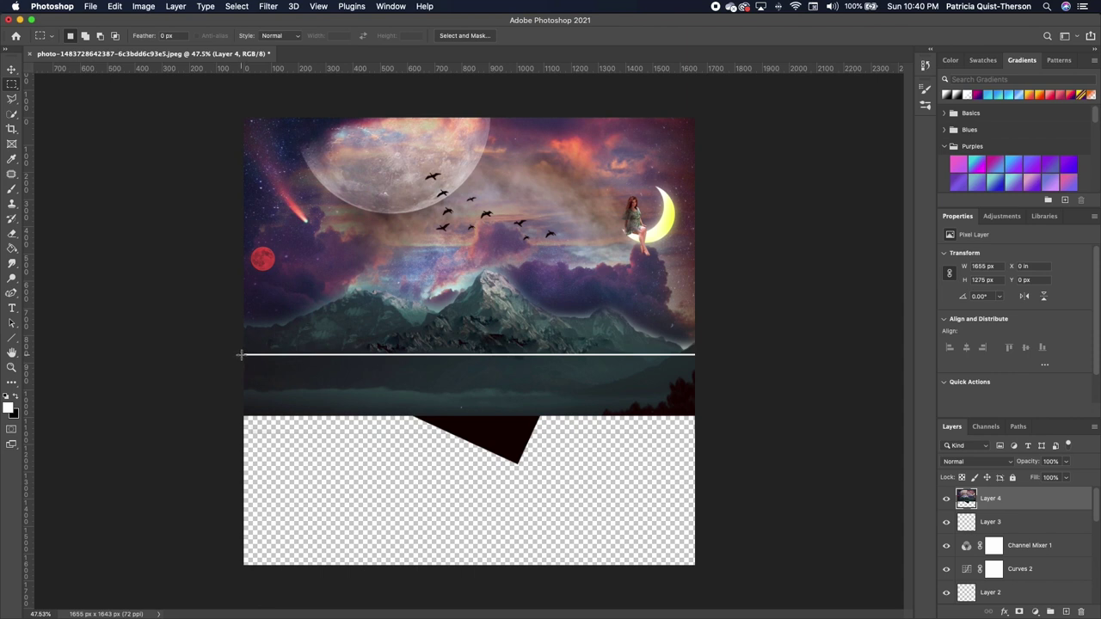
pyautogui.moveTo(240, 354); pyautogui.dragTo(735, 472)
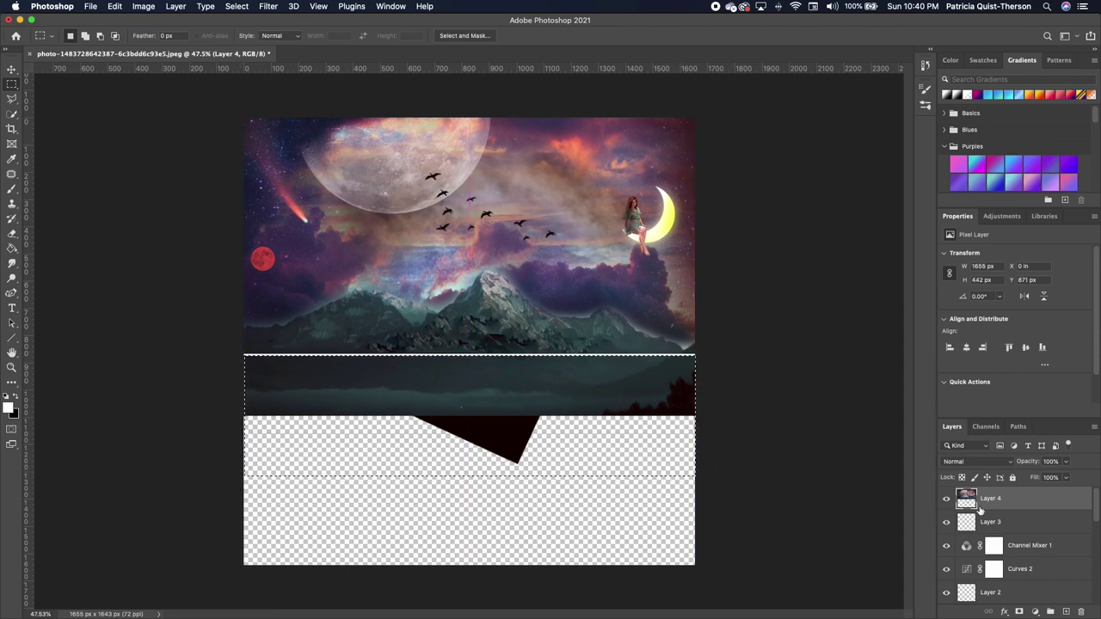
pyautogui.press('super+d')
pyautogui.press('v')
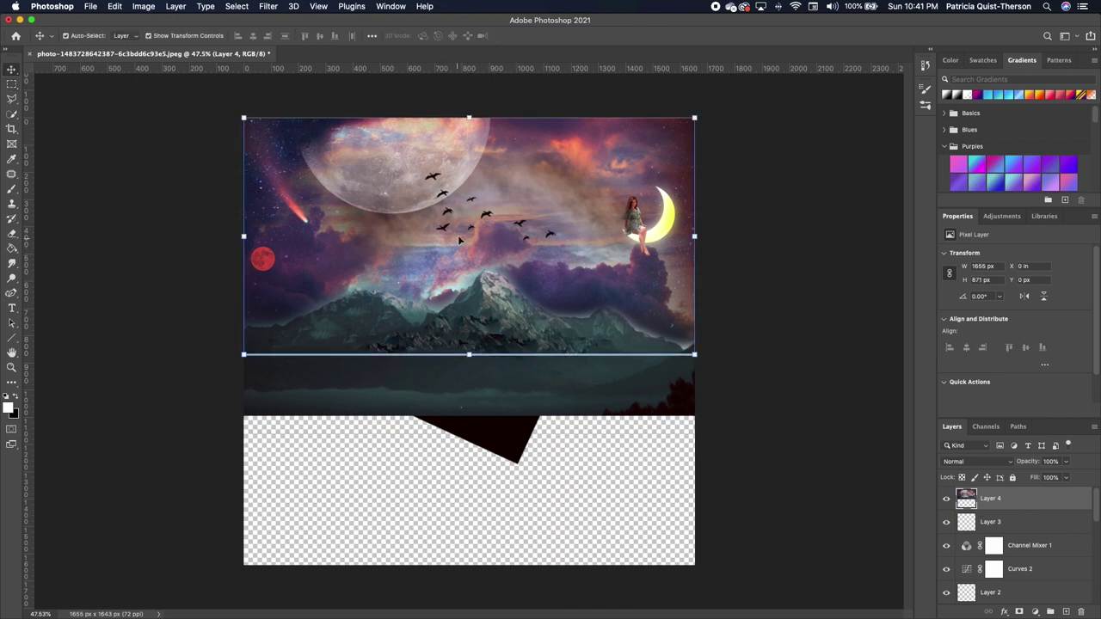
# - Flip the merged layer vertically and move it below the horizon as the lake reflection
pyautogui.click(116, 6)
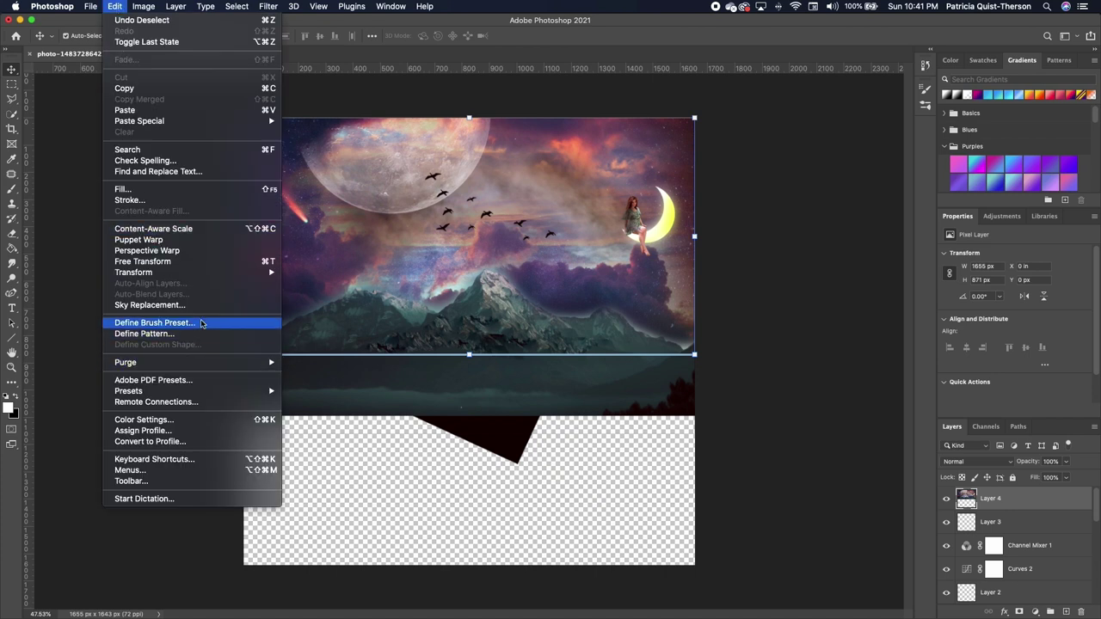
pyautogui.moveTo(203, 275)
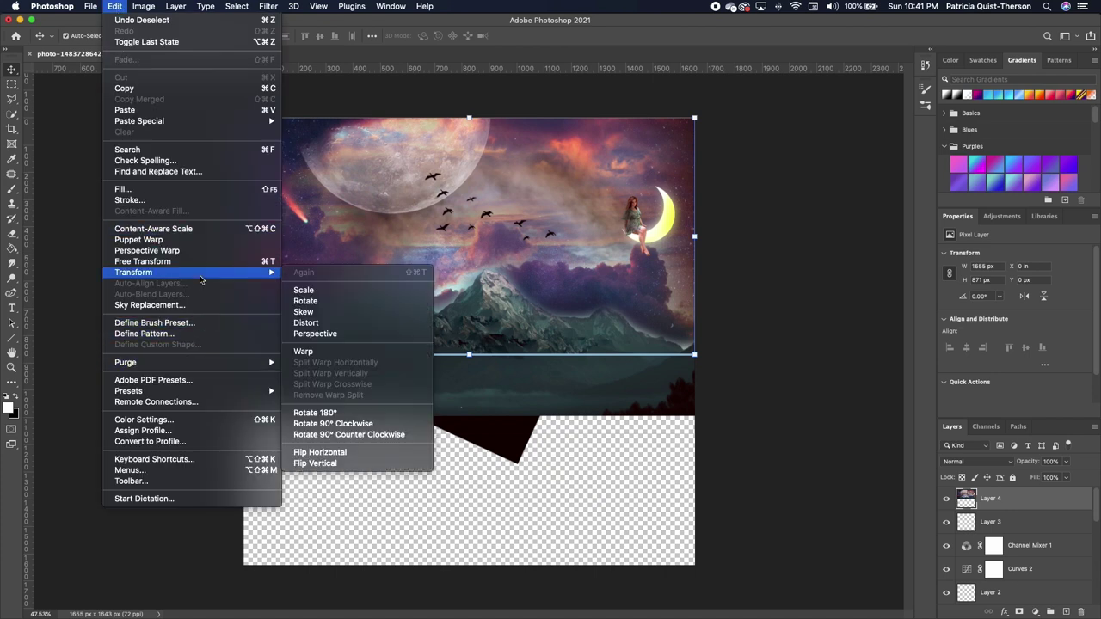
pyautogui.click(336, 463)
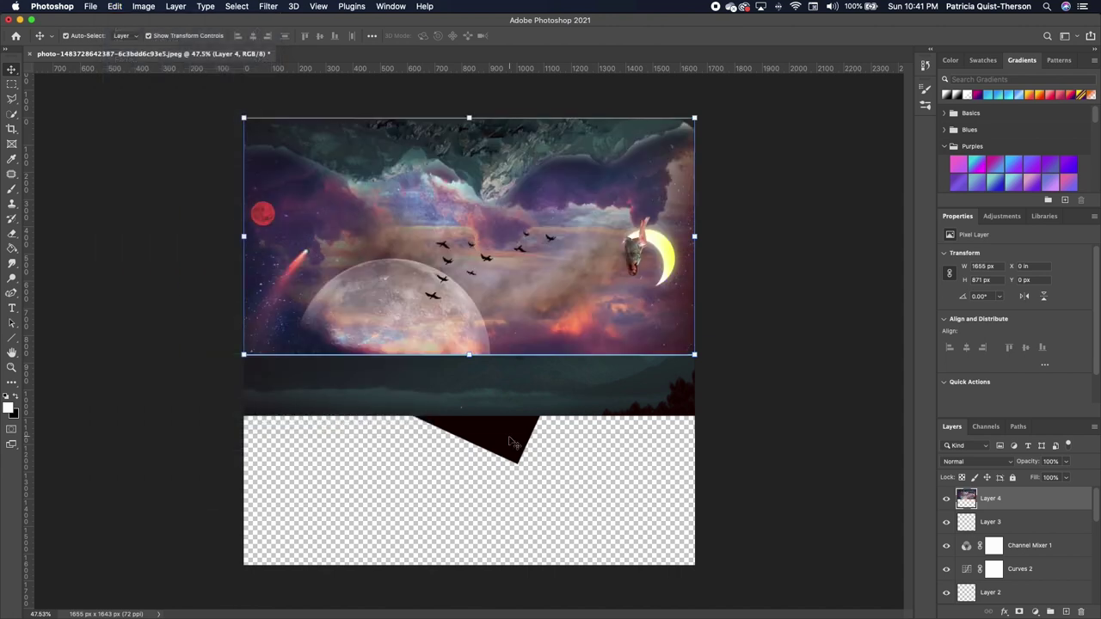
pyautogui.moveTo(578, 299); pyautogui.dragTo(575, 529)
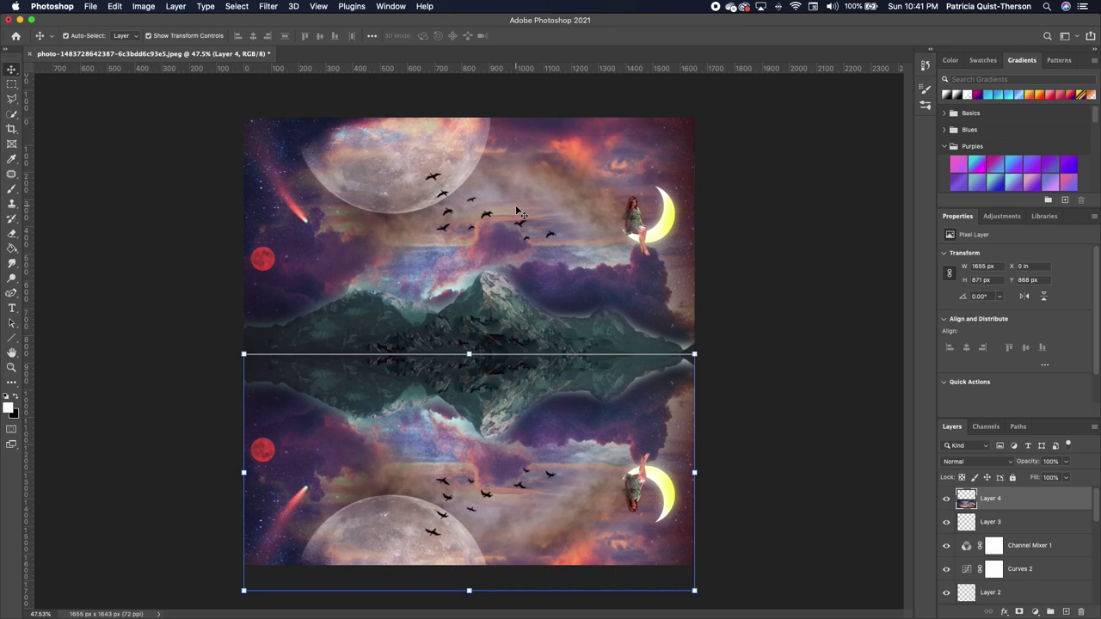
# - Apply a Motion Blur at 90° angle and 22-pixel distance to the Layer 4 reflection
pyautogui.click(268, 7)
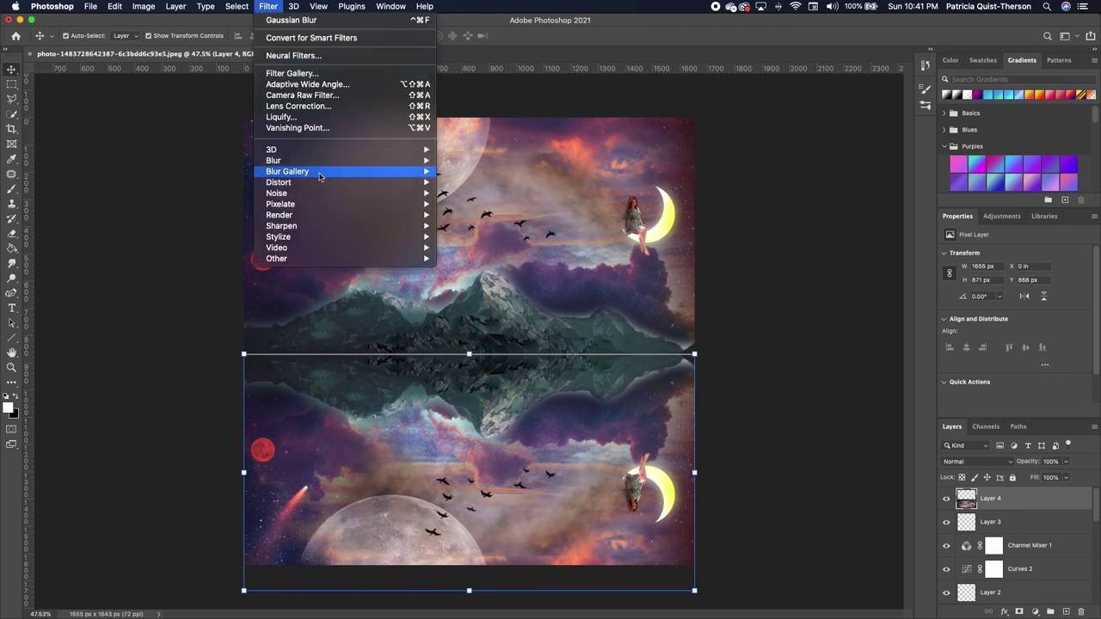
pyautogui.moveTo(325, 164)
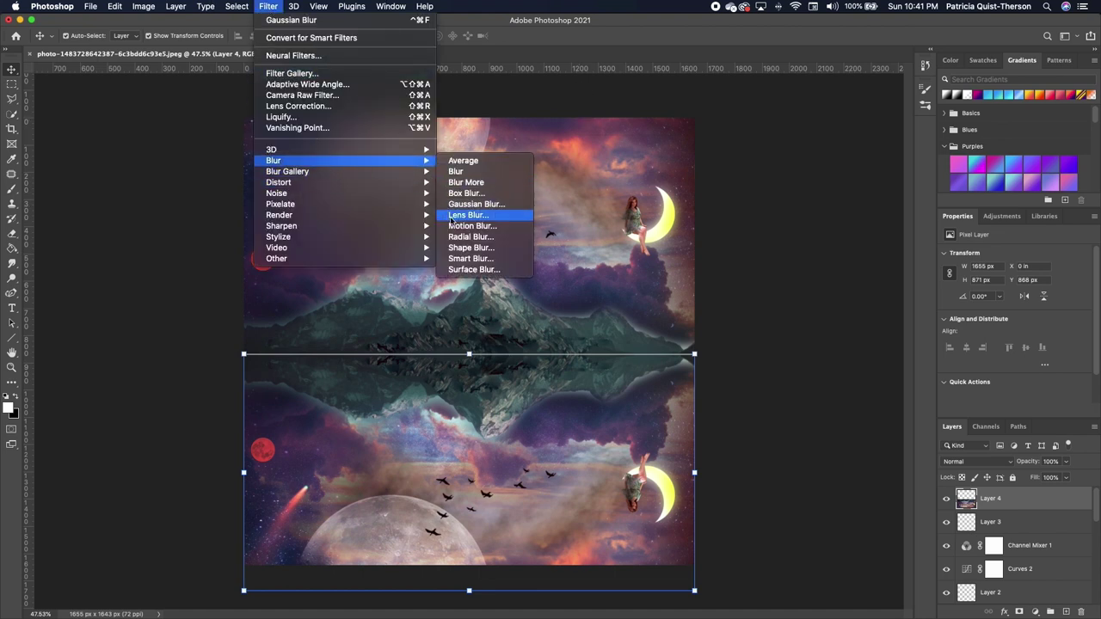
pyautogui.click(482, 226)
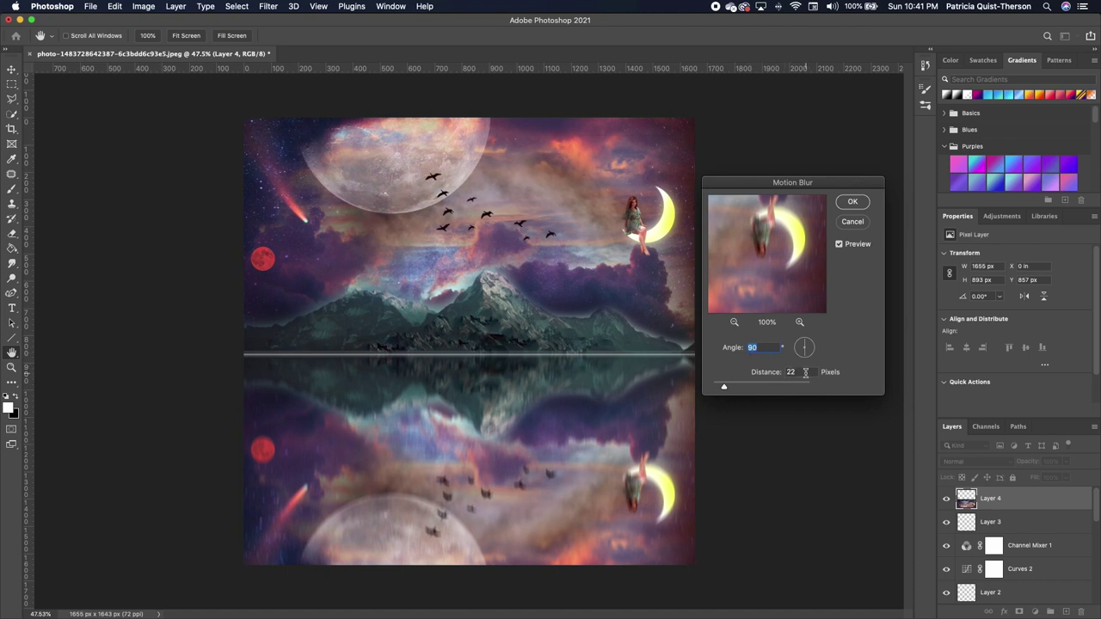
pyautogui.click(858, 207)
pyautogui.press('v')
# - Nudge Layer 4 up a few pixels to about Y 852 px to meet the horizon
pyautogui.click(783, 395)
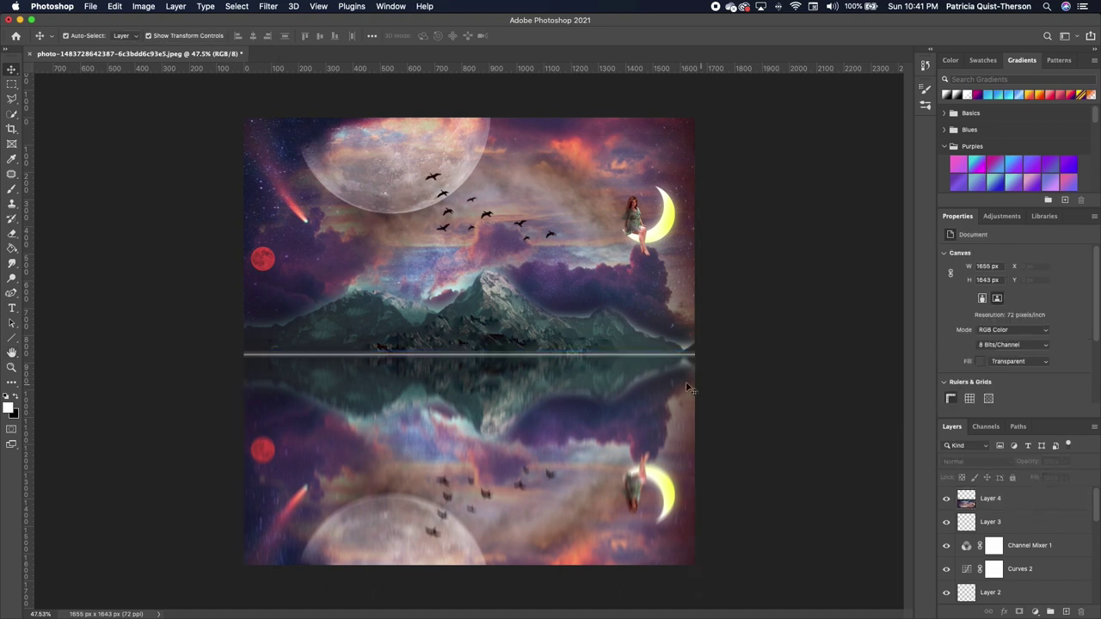
pyautogui.click(500, 383)
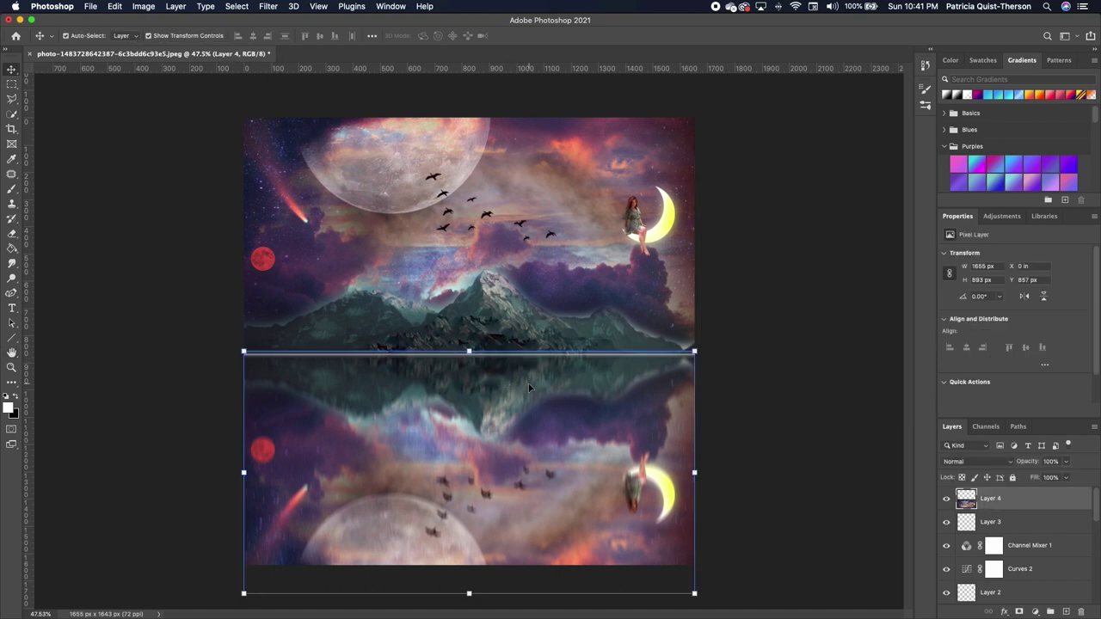
pyautogui.press('Up')
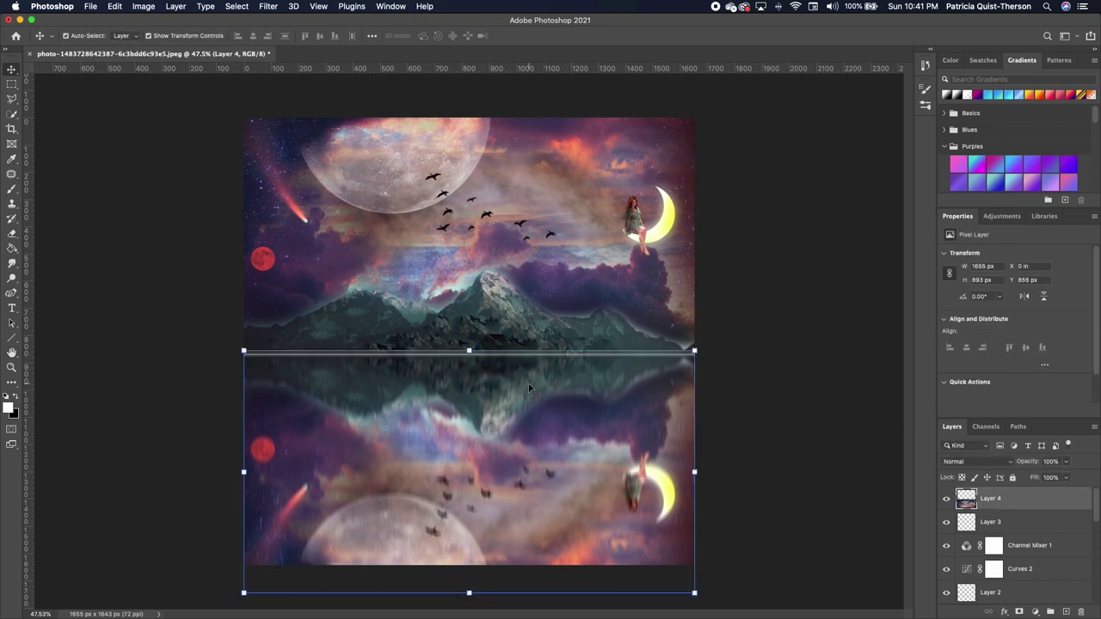
pyautogui.press('Up')
pyautogui.press('Up')
pyautogui.press('Up')
pyautogui.press('Up')
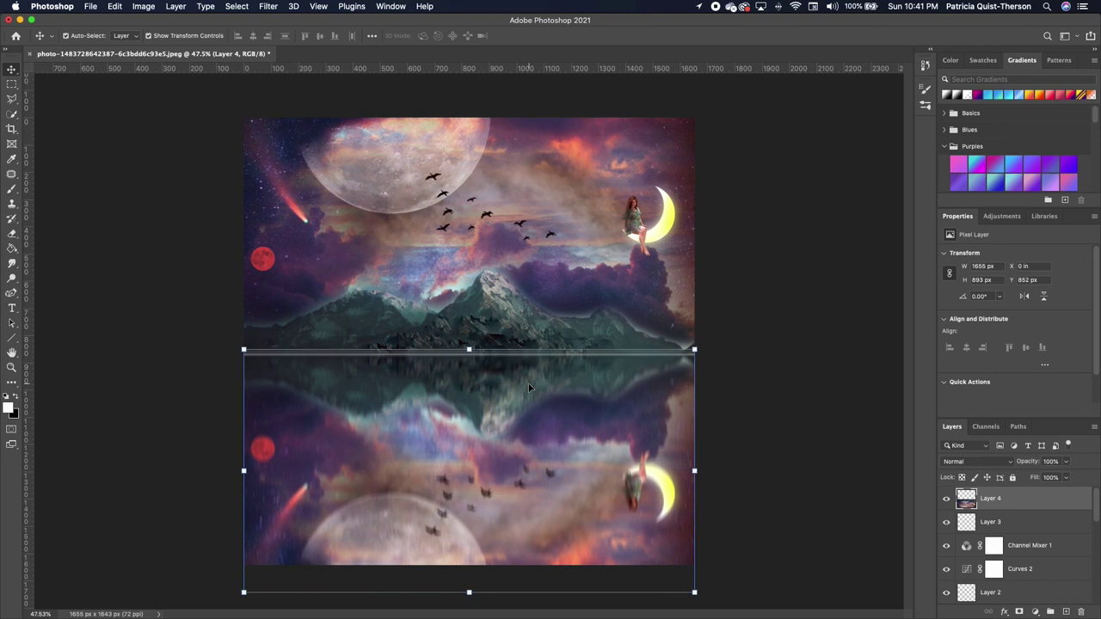
# - Remove a thin strip from the reflection's top edge along the horizon line
pyautogui.click(11, 83)
pyautogui.moveTo(243, 340); pyautogui.dragTo(726, 352)
pyautogui.moveTo(726, 353); pyautogui.dragTo(723, 355)
pyautogui.press('Up')
pyautogui.press('Up')
pyautogui.press('Up')
pyautogui.press('Up')
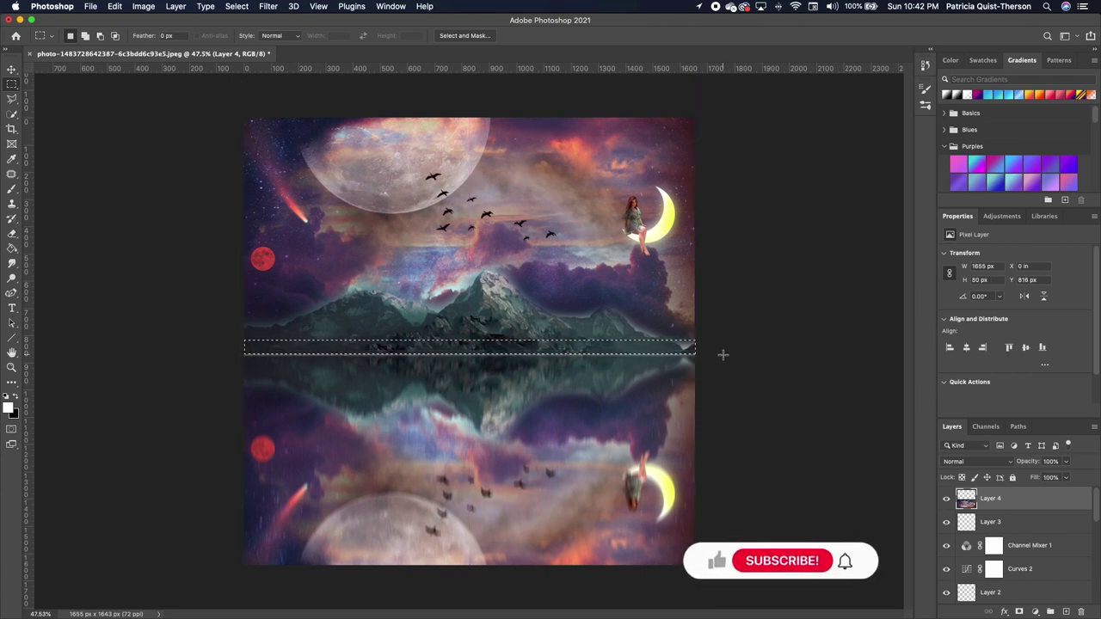
pyautogui.press('super+d')
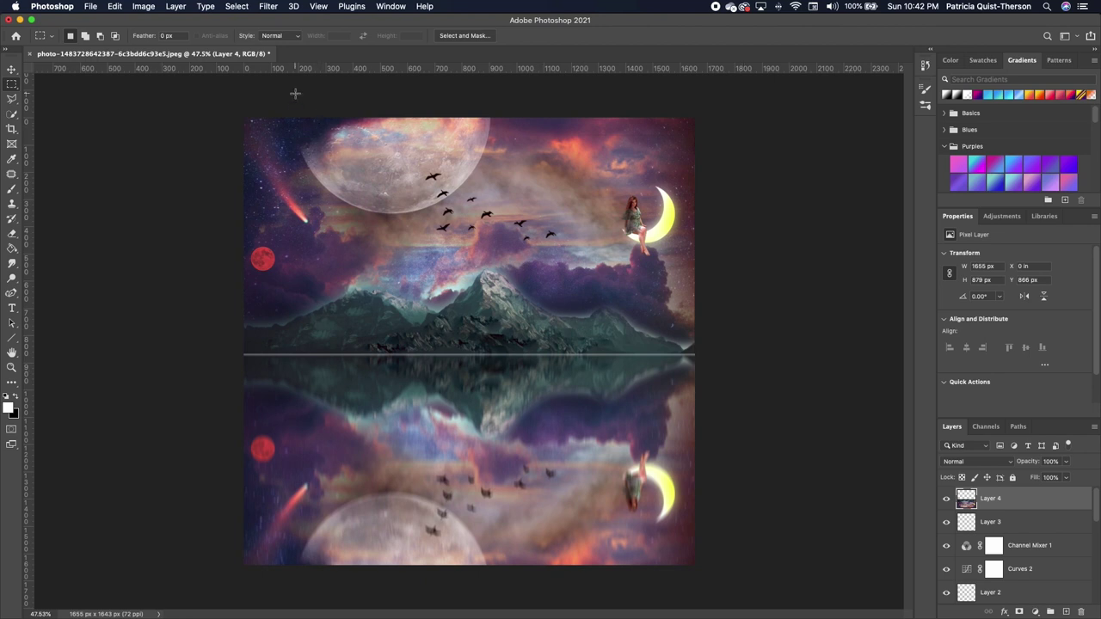
# - Create a transparent 6 × 10 inch document at 72 ppi (432 × 720 px)
pyautogui.click(91, 7)
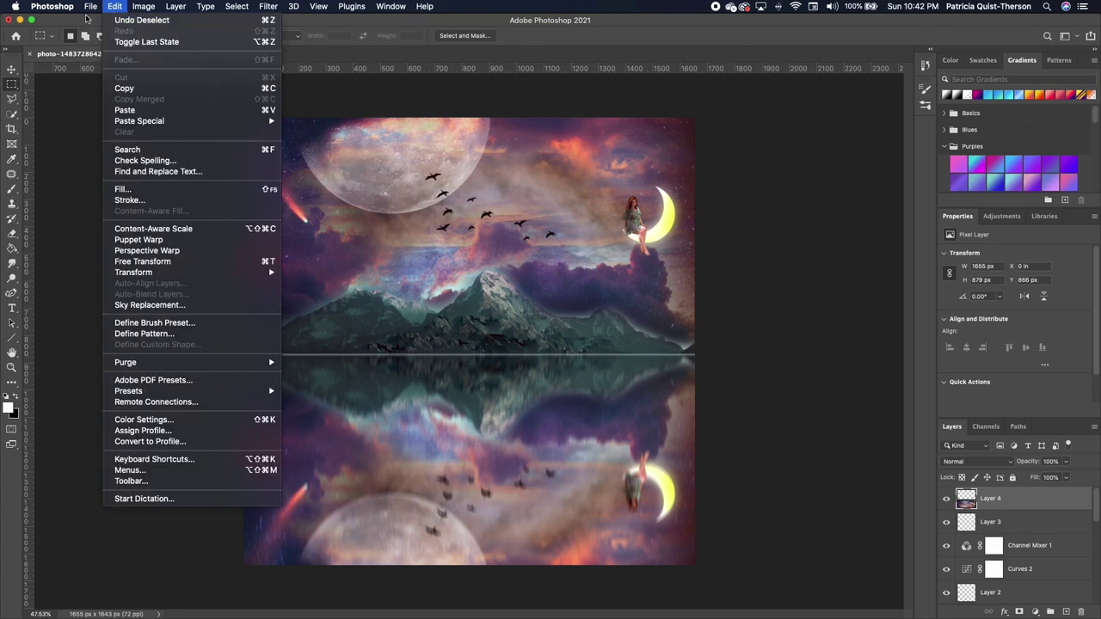
pyautogui.click(99, 21)
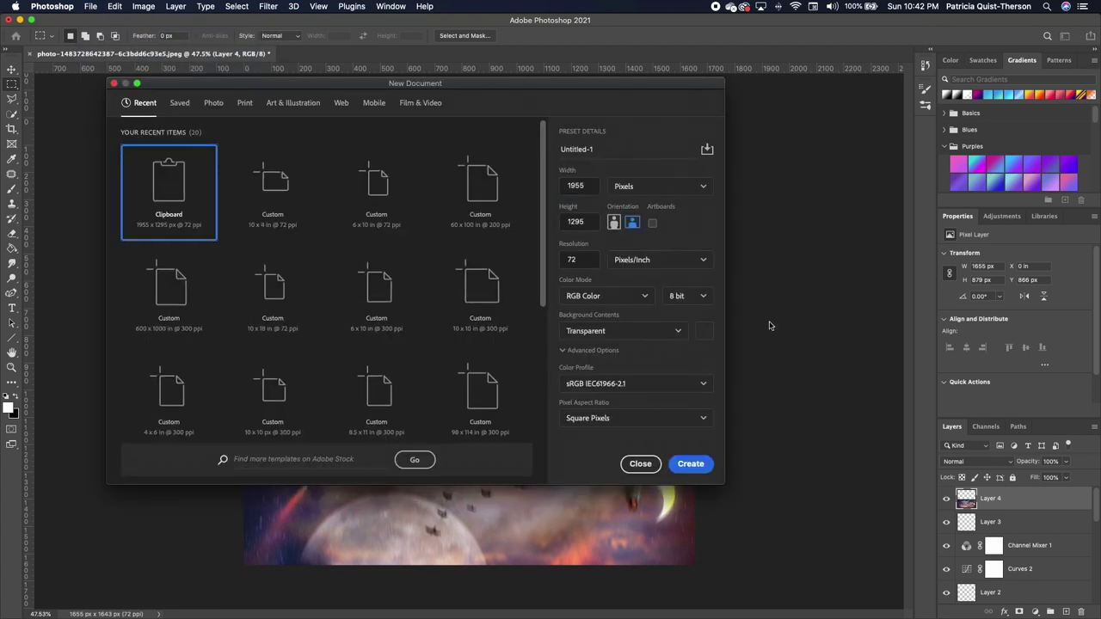
pyautogui.click(656, 187)
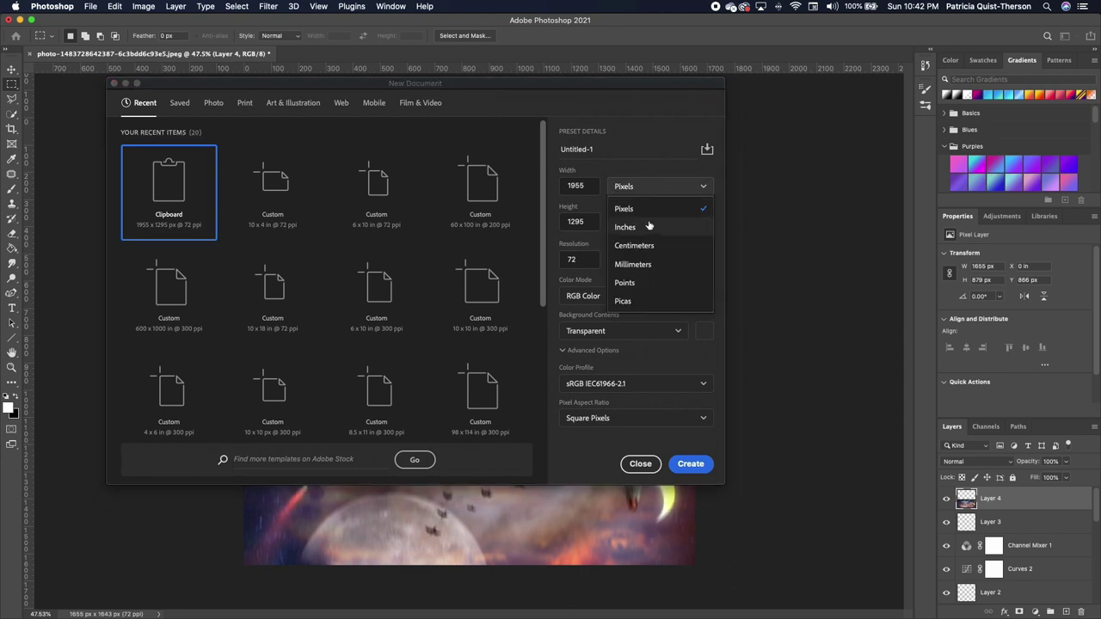
pyautogui.click(650, 227)
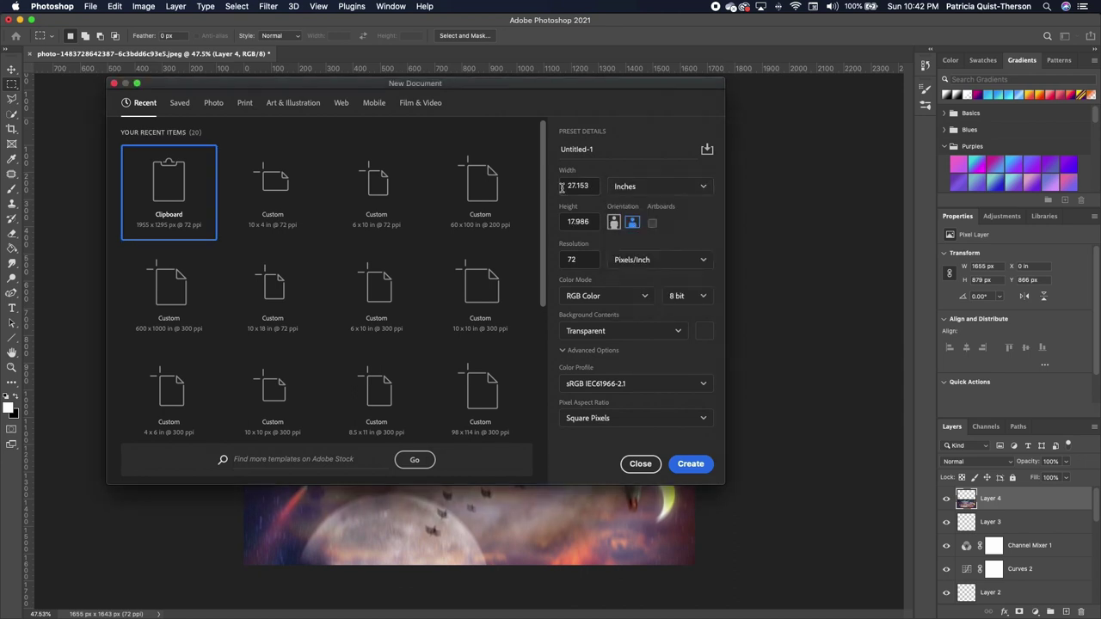
pyautogui.doubleClick(593, 185)
pyautogui.write('6')
pyautogui.moveTo(590, 220); pyautogui.dragTo(557, 220)
pyautogui.write('10')
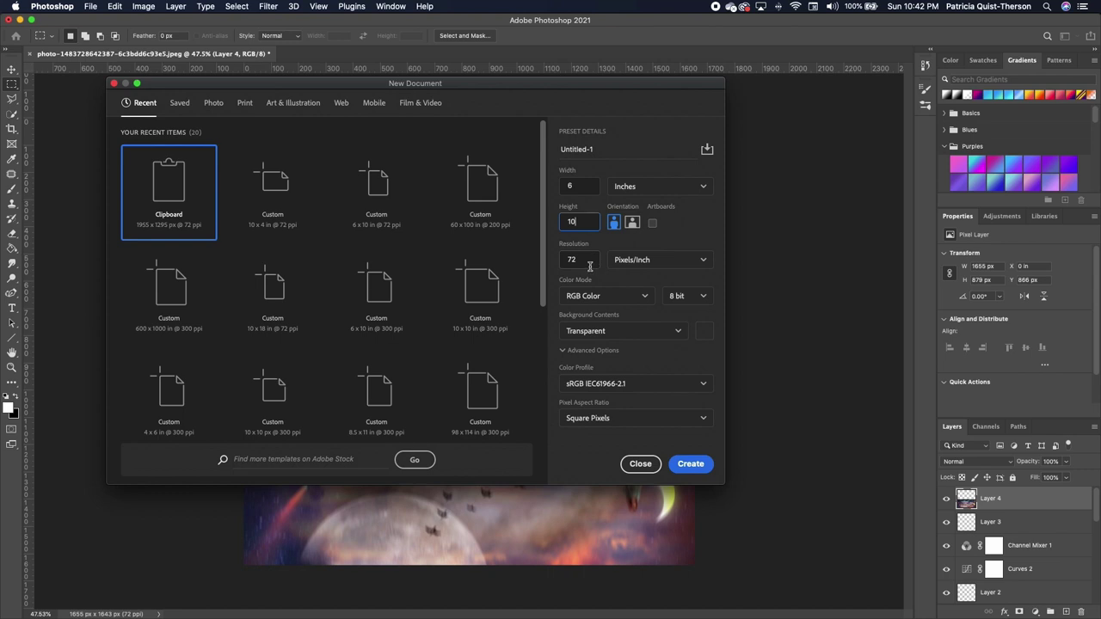
pyautogui.click(691, 464)
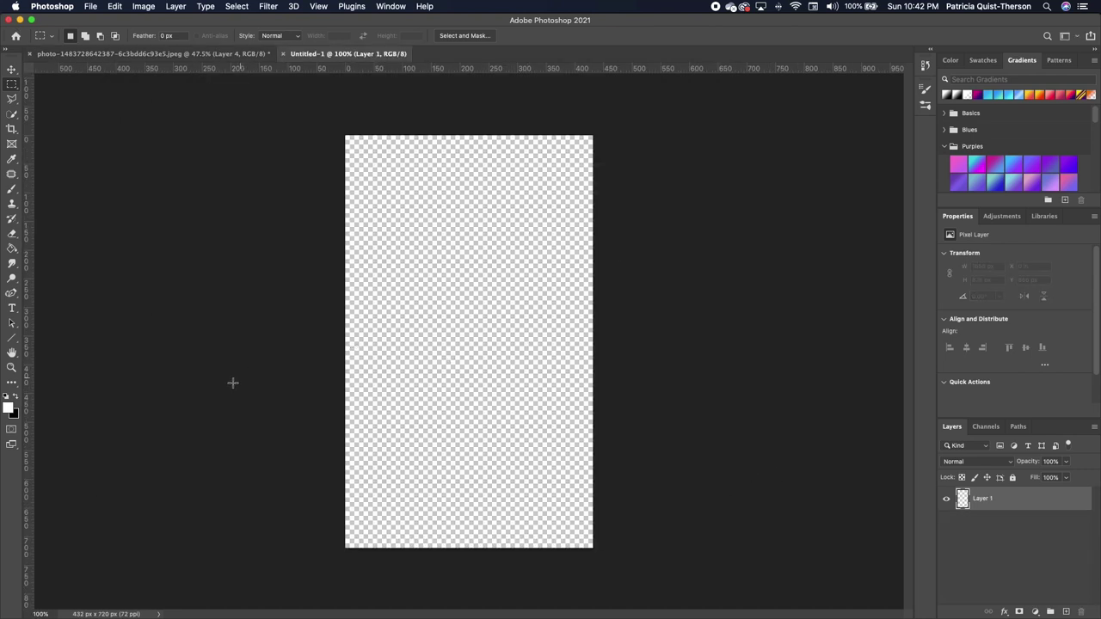
# - Fill the new canvas with black using the Paint Bucket
pyautogui.press('g')
pyautogui.click(17, 399)
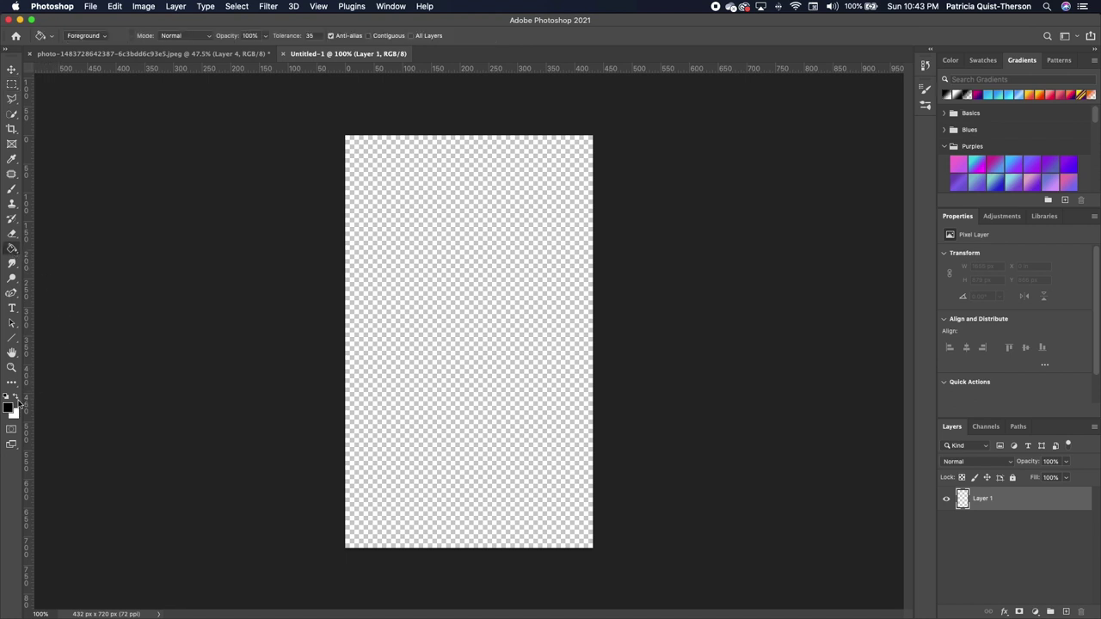
pyautogui.click(478, 318)
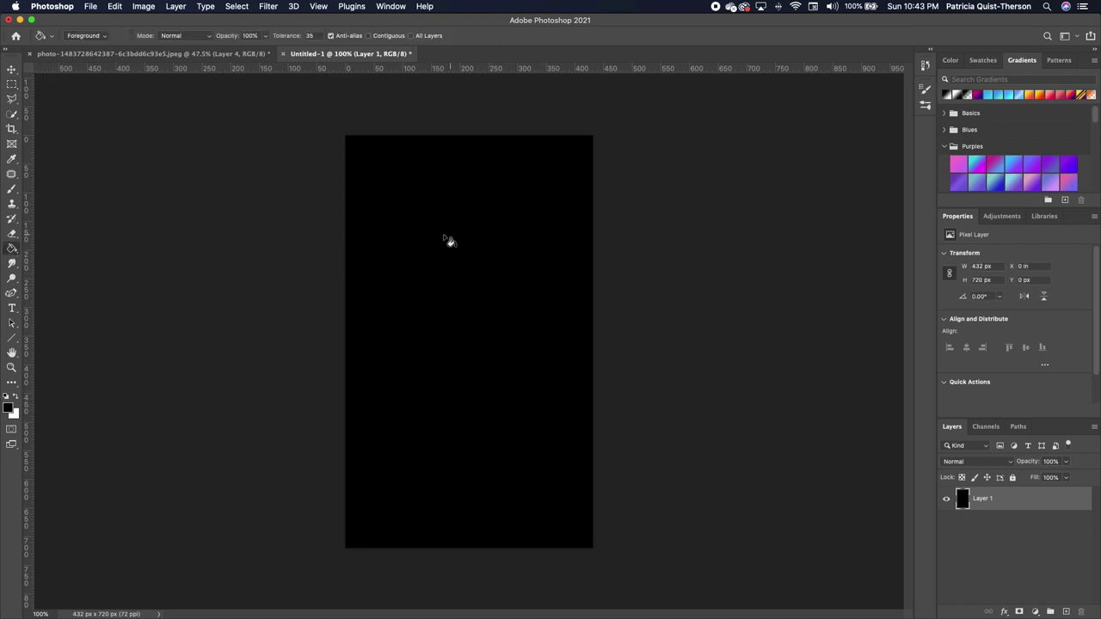
# - Add Uniform, Monochromatic noise at 400% to the black layer
pyautogui.click(268, 7)
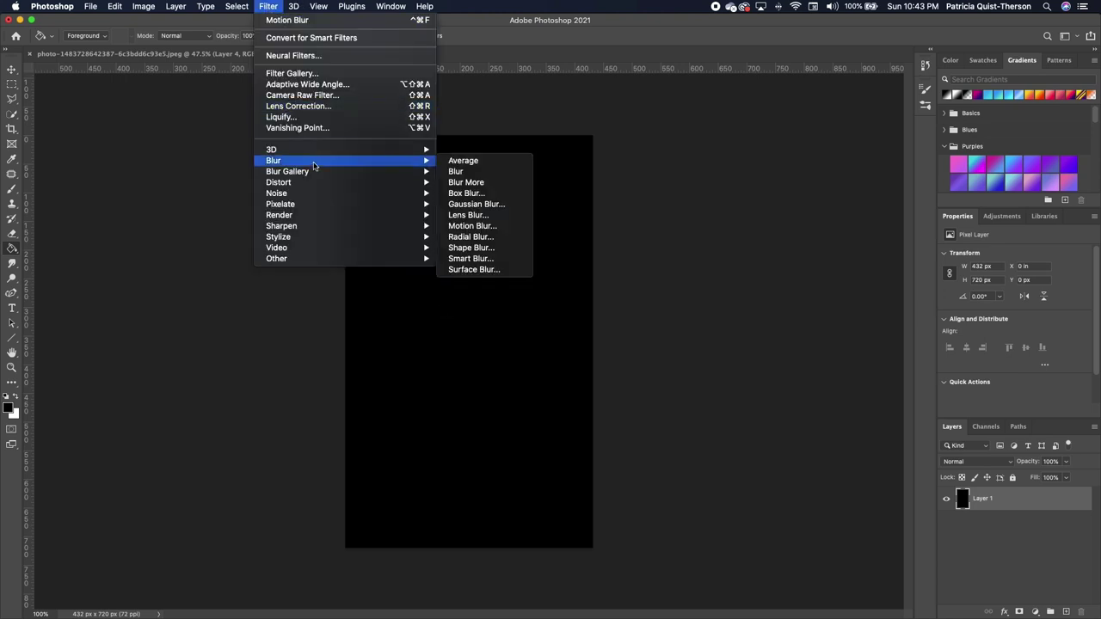
pyautogui.moveTo(310, 187)
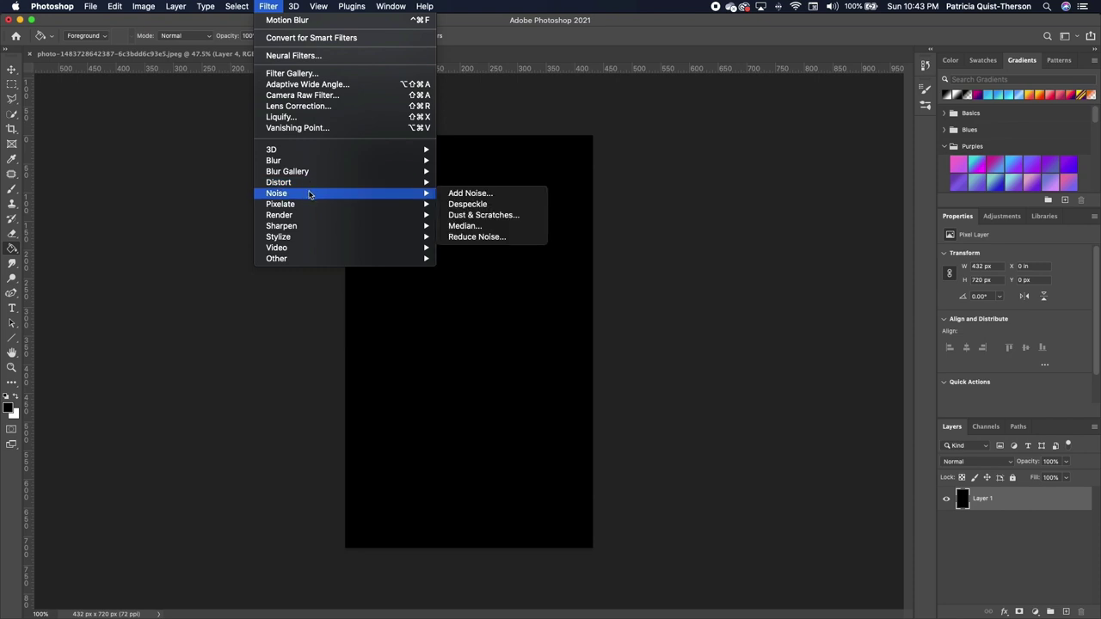
pyautogui.click(485, 194)
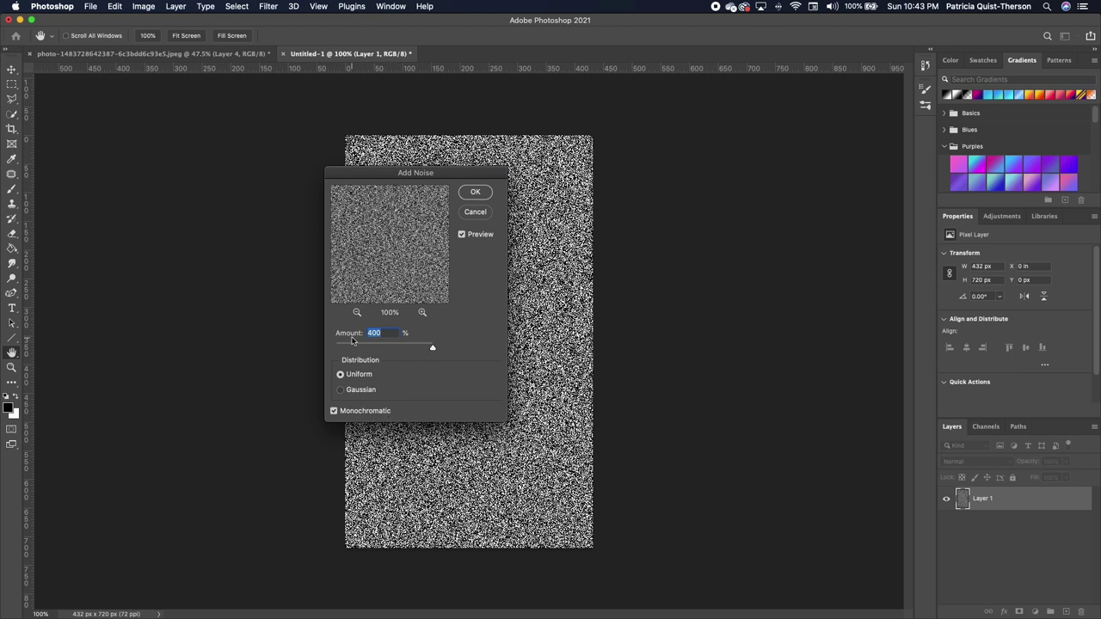
pyautogui.moveTo(430, 348)
pyautogui.mouseDown()
pyautogui.moveTo(393, 352)
pyautogui.moveTo(432, 349)
pyautogui.mouseUp()
pyautogui.click(478, 191)
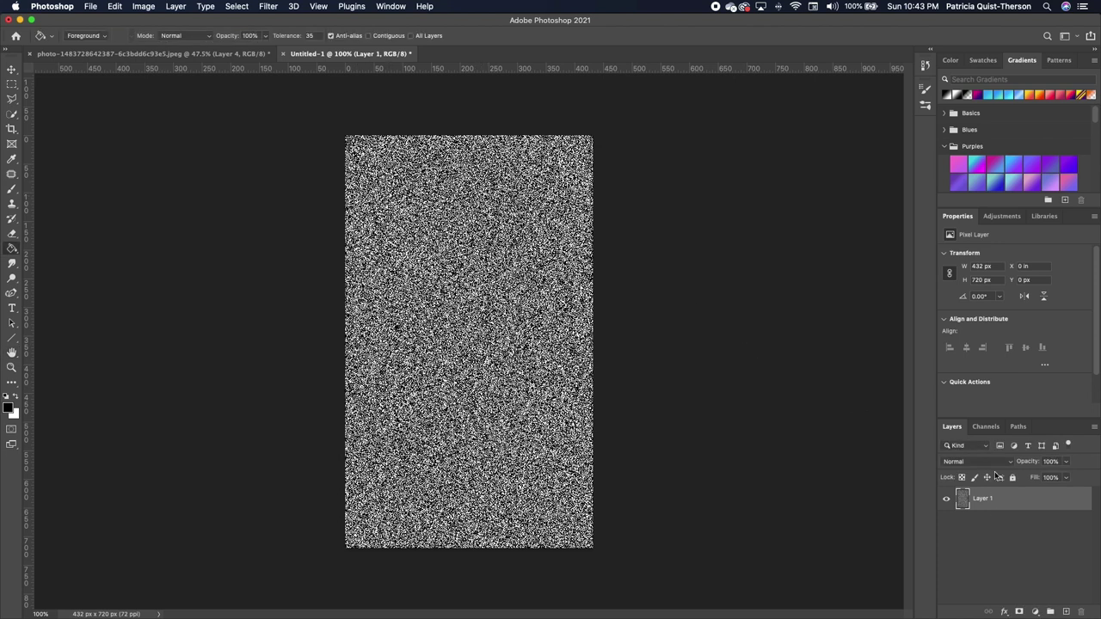
# - Select only the Red channel and emboss it at 180°, 1 pixel height, 500% amount
pyautogui.click(987, 426)
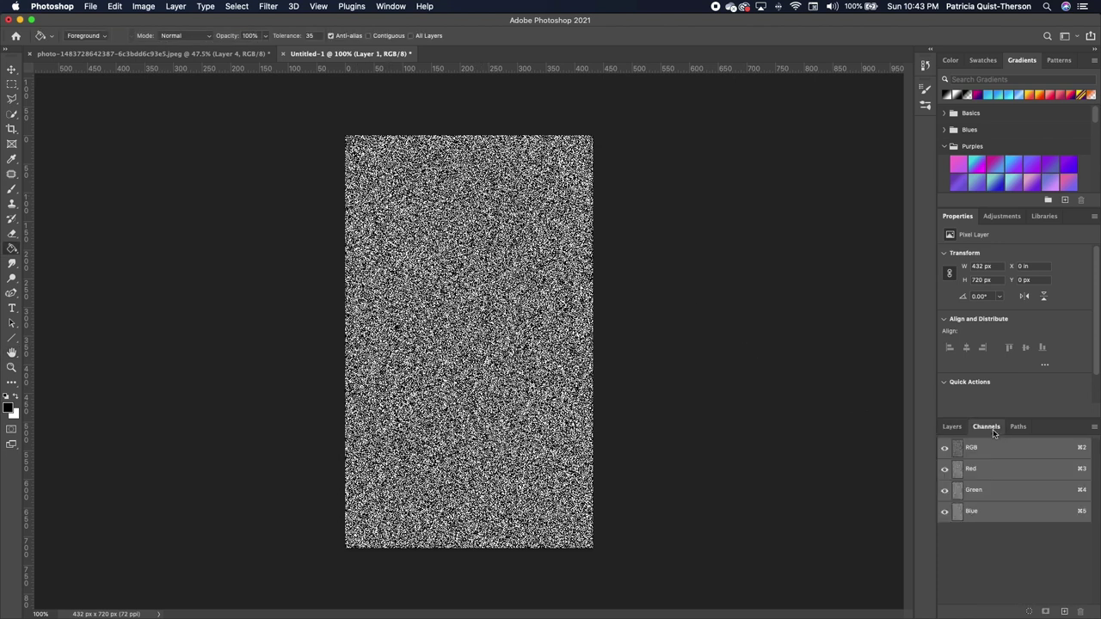
pyautogui.click(1005, 471)
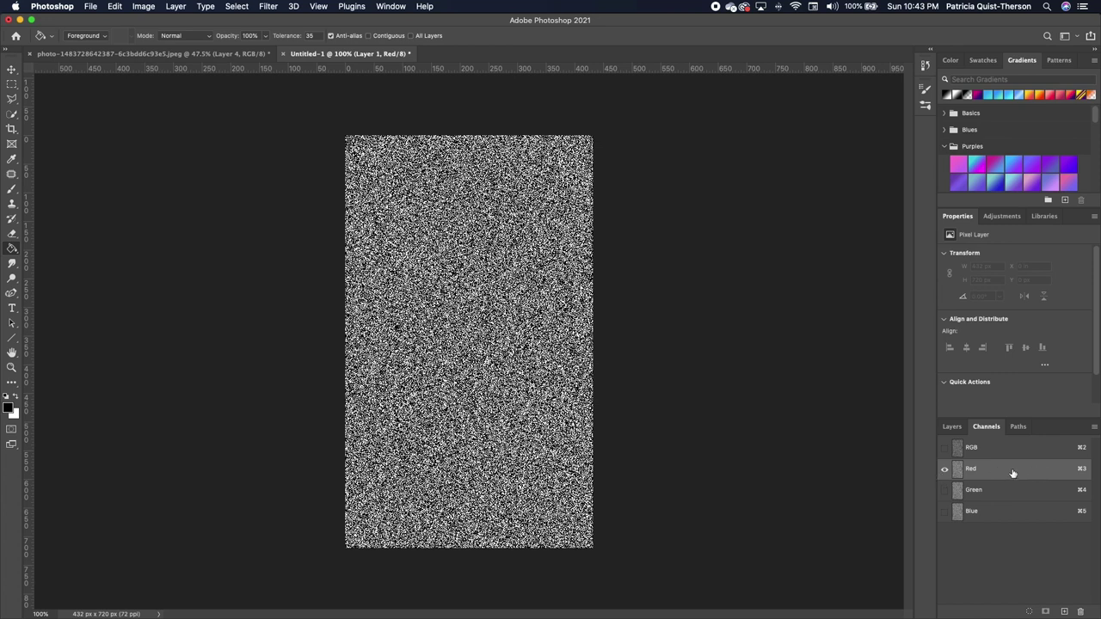
pyautogui.click(267, 7)
pyautogui.moveTo(308, 239)
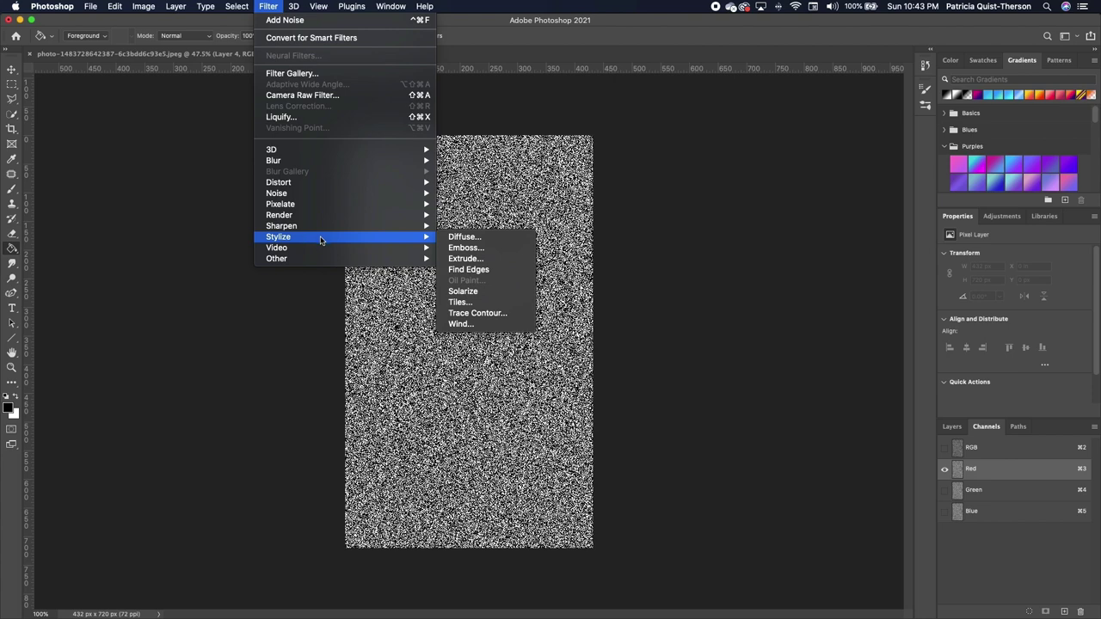
pyautogui.click(465, 248)
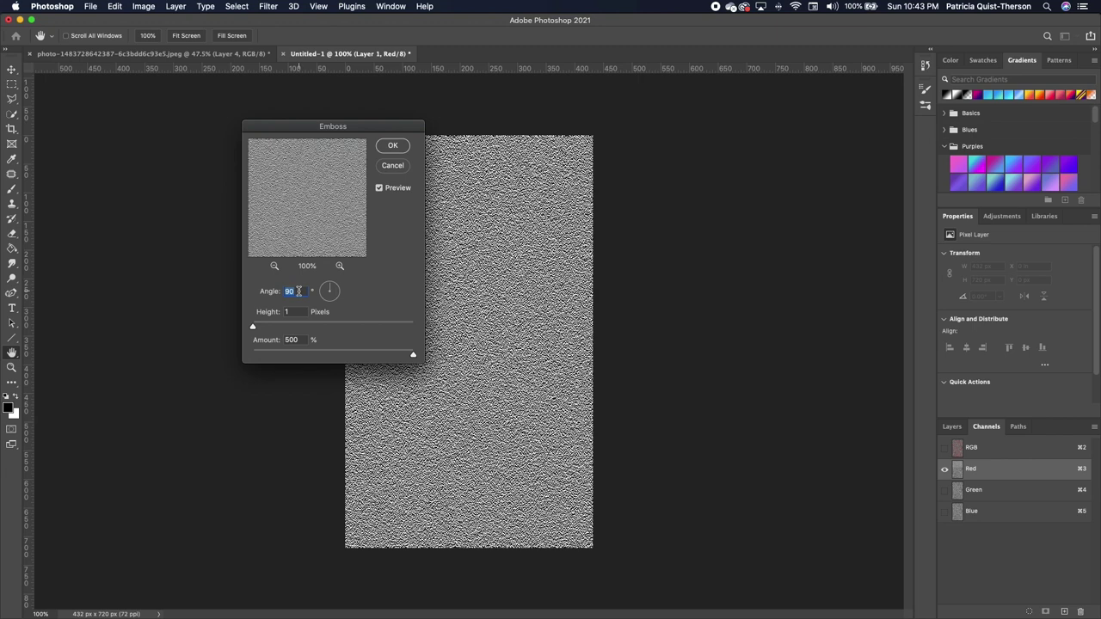
pyautogui.write('1')
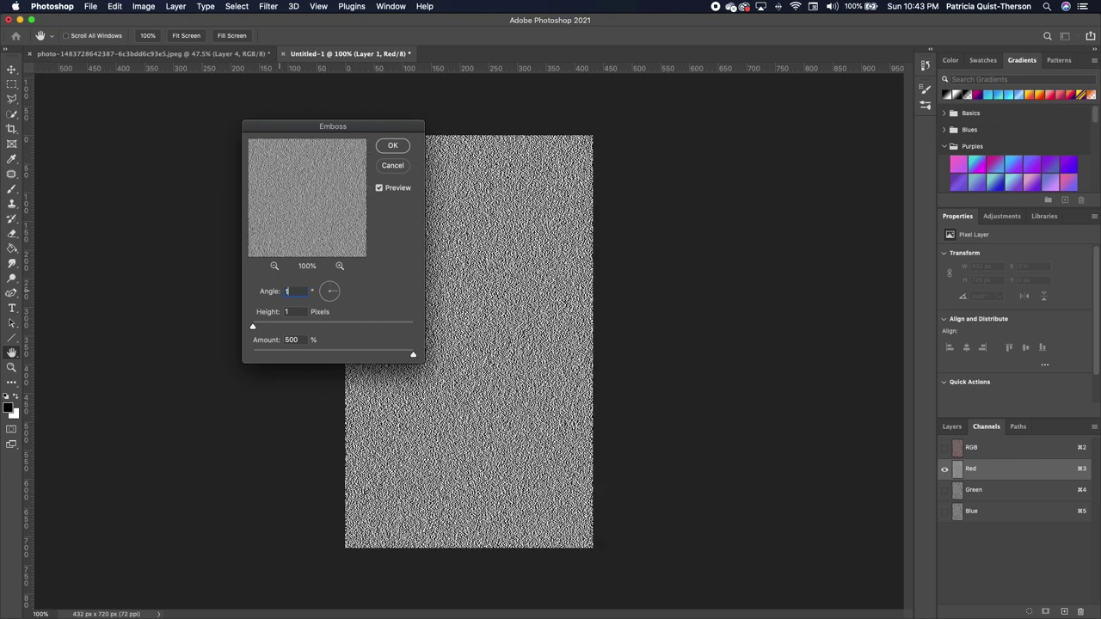
pyautogui.write('80')
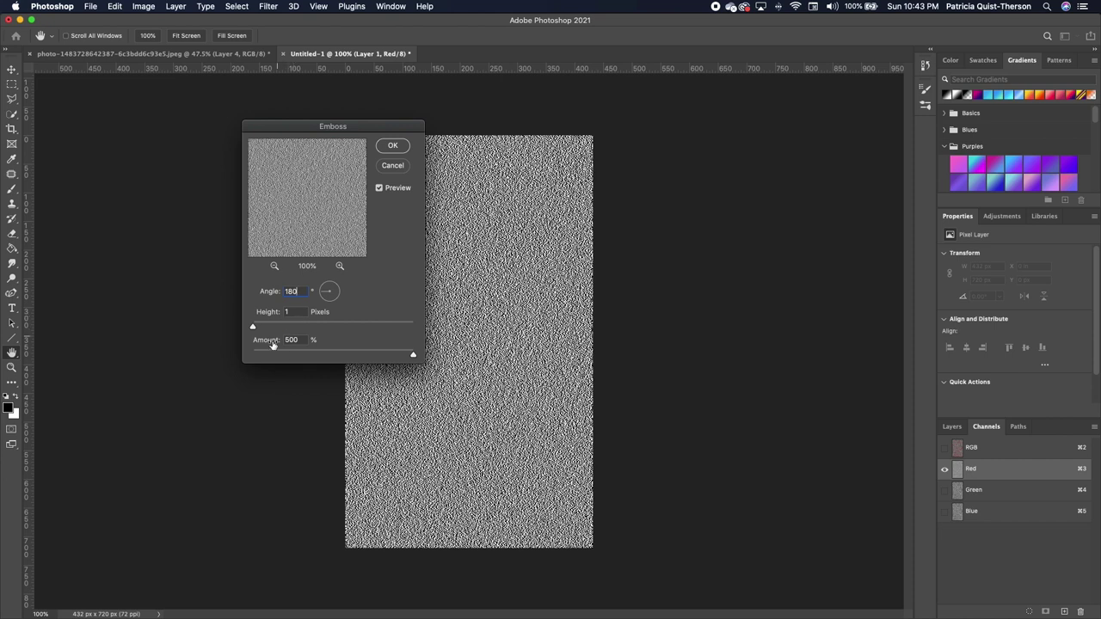
pyautogui.click(394, 148)
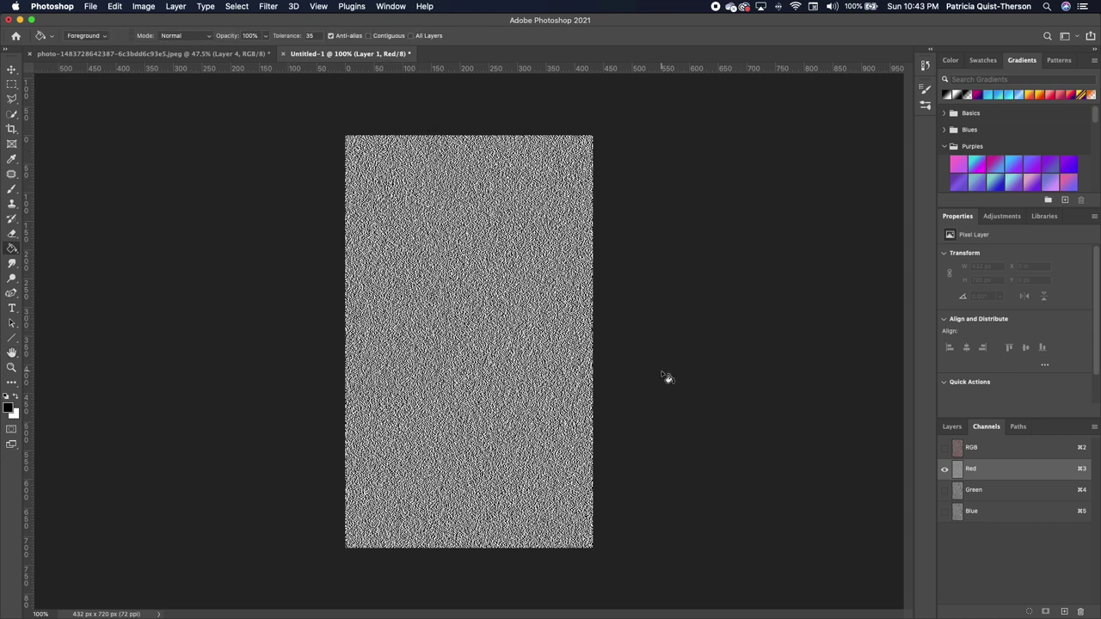
# - Emboss the Green channel at 90°, then return to the combined RGB view
pyautogui.click(991, 494)
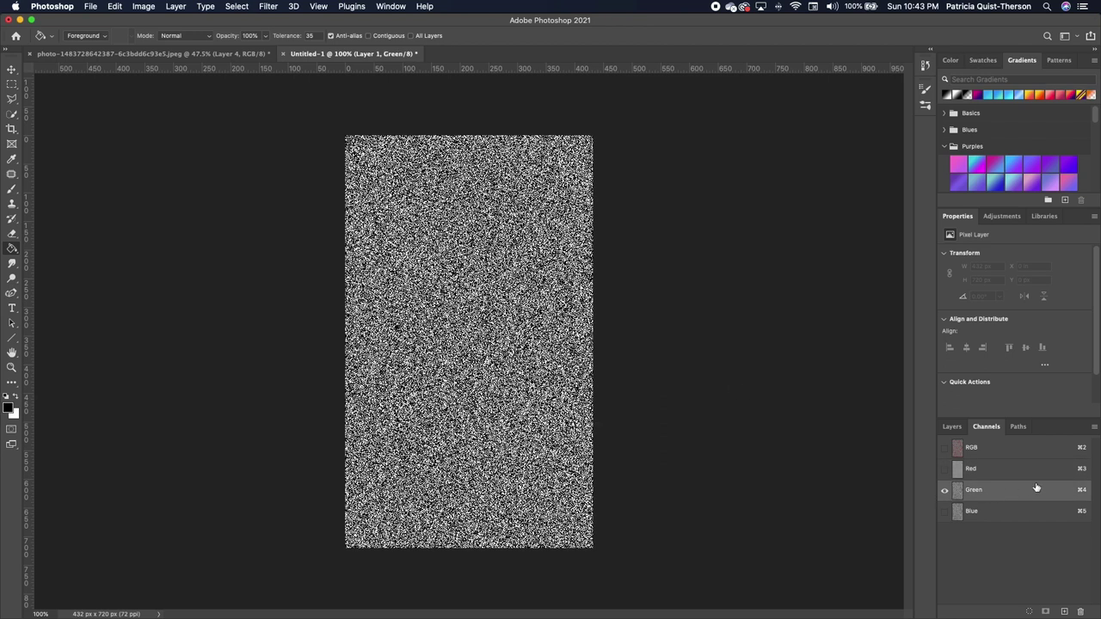
pyautogui.click(269, 7)
pyautogui.moveTo(365, 240)
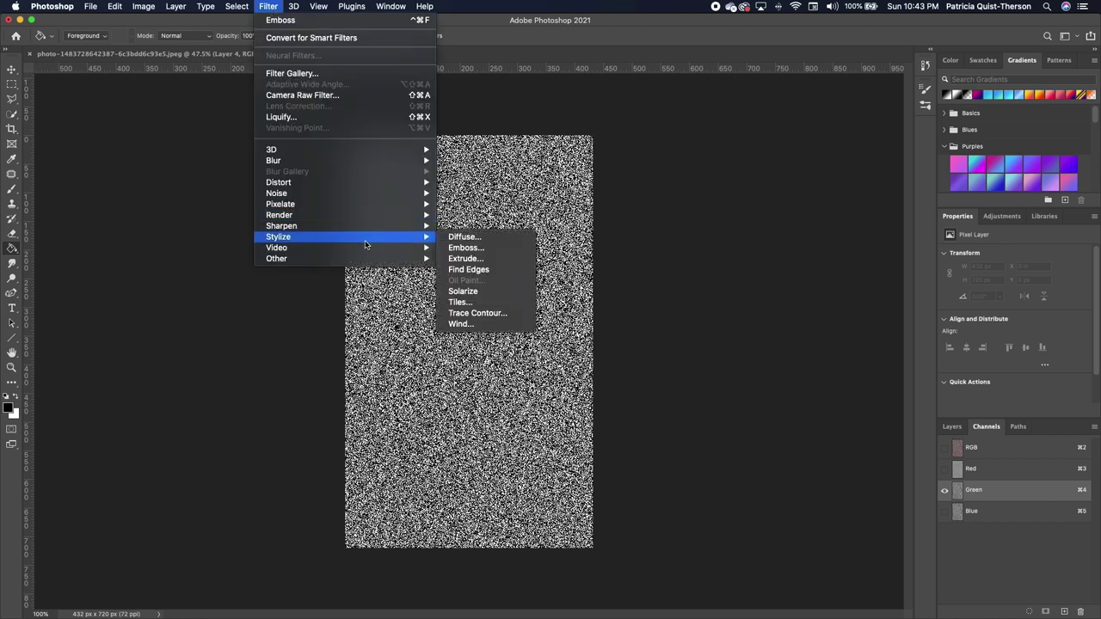
pyautogui.click(484, 251)
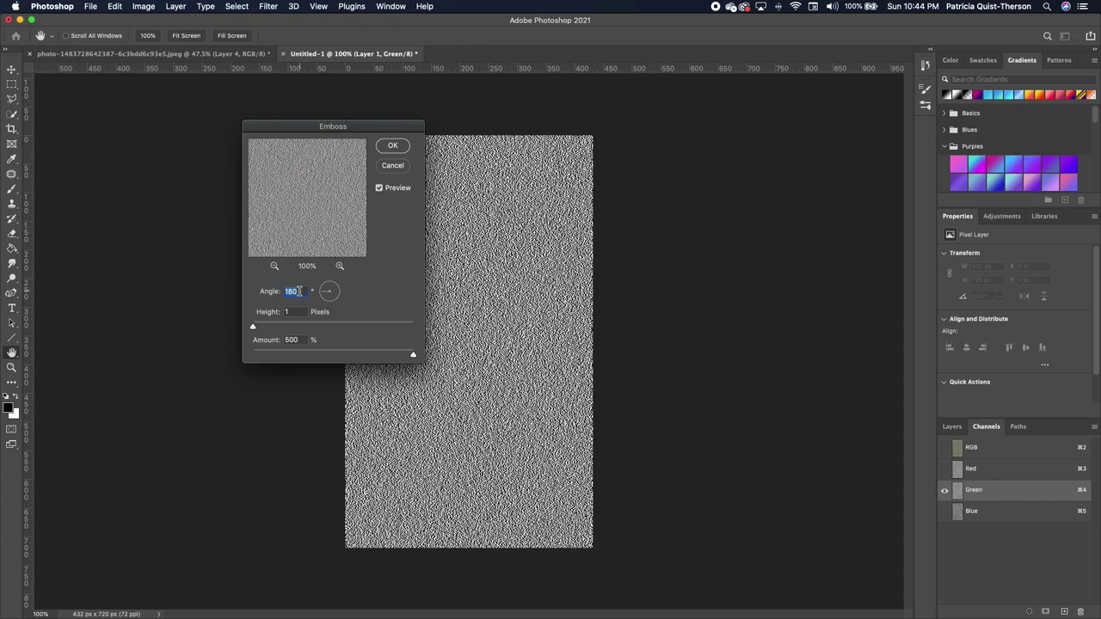
pyautogui.write('90')
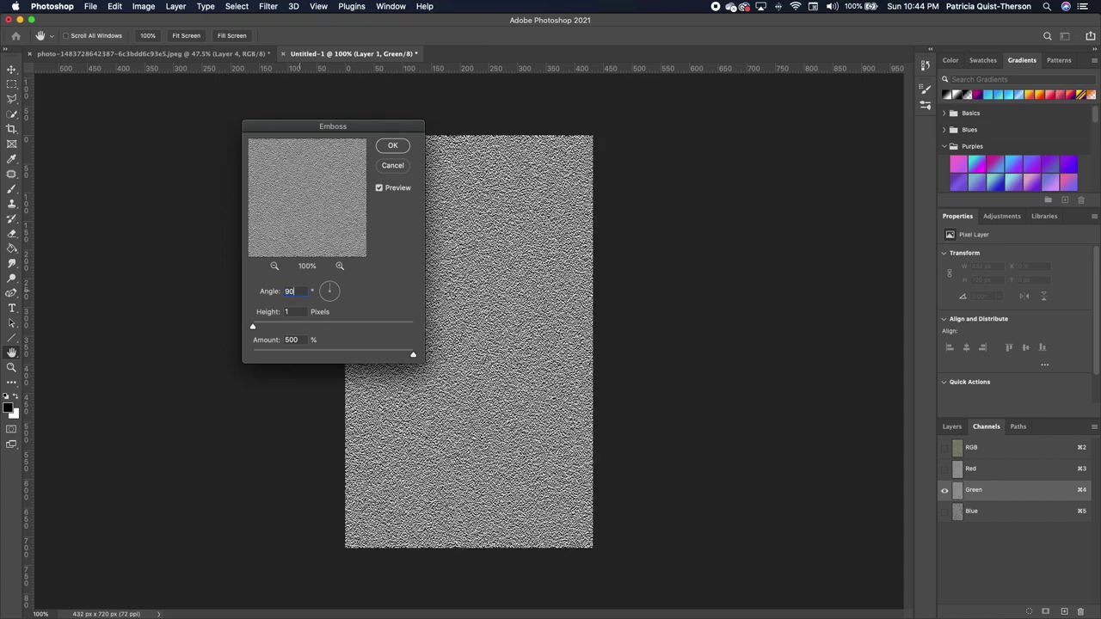
pyautogui.click(393, 145)
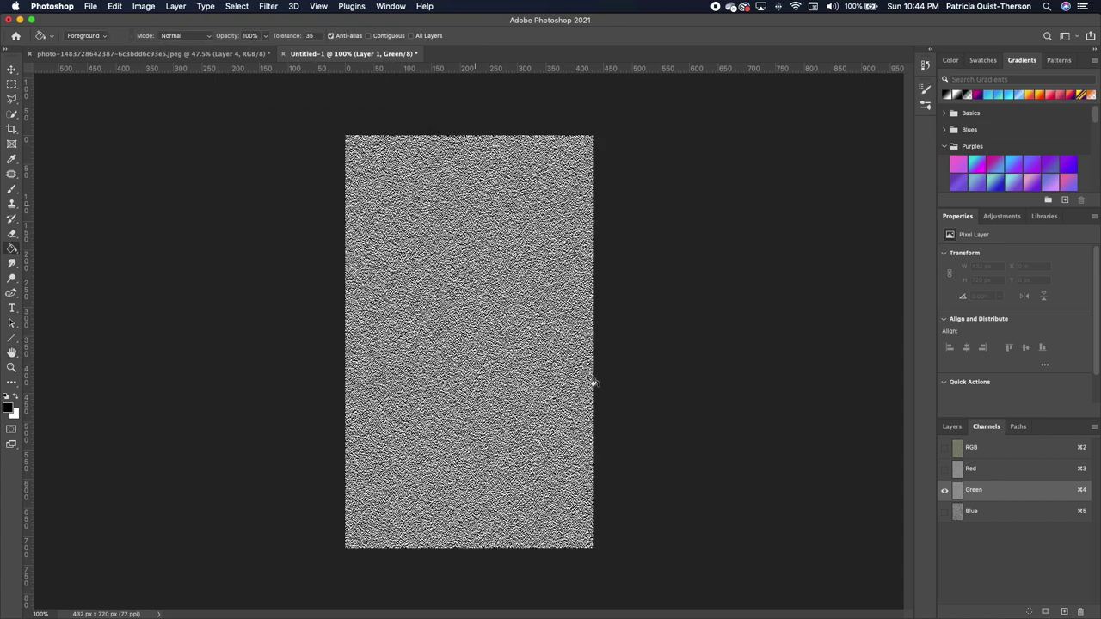
pyautogui.click(998, 450)
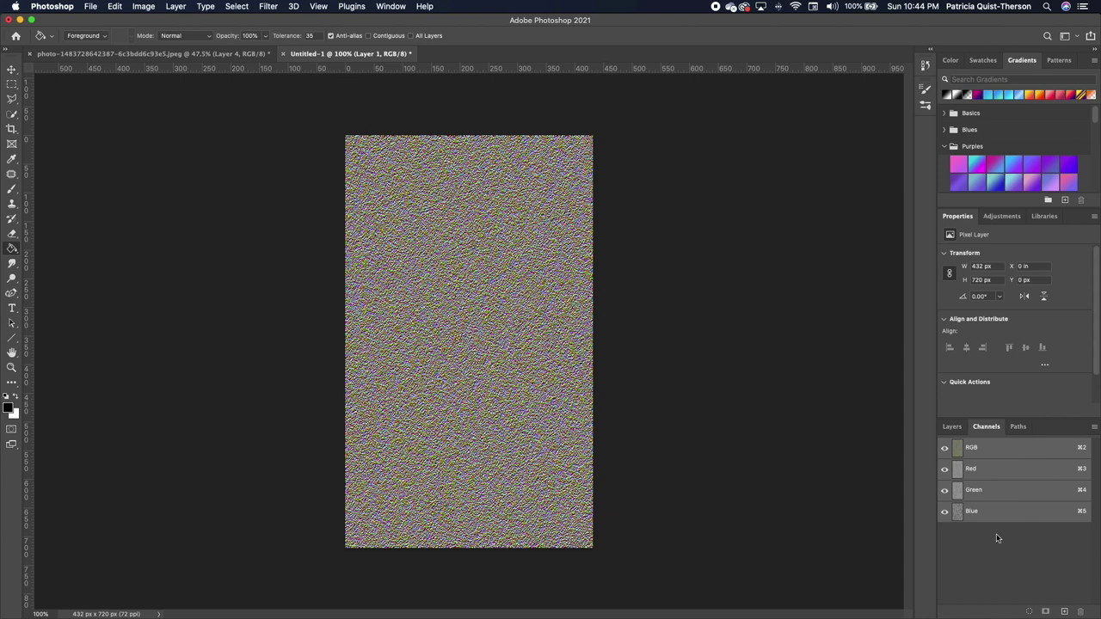
# - Perspective-transform the embossed noise, spreading its bottom corners out to about 6786 px wide
pyautogui.click(953, 428)
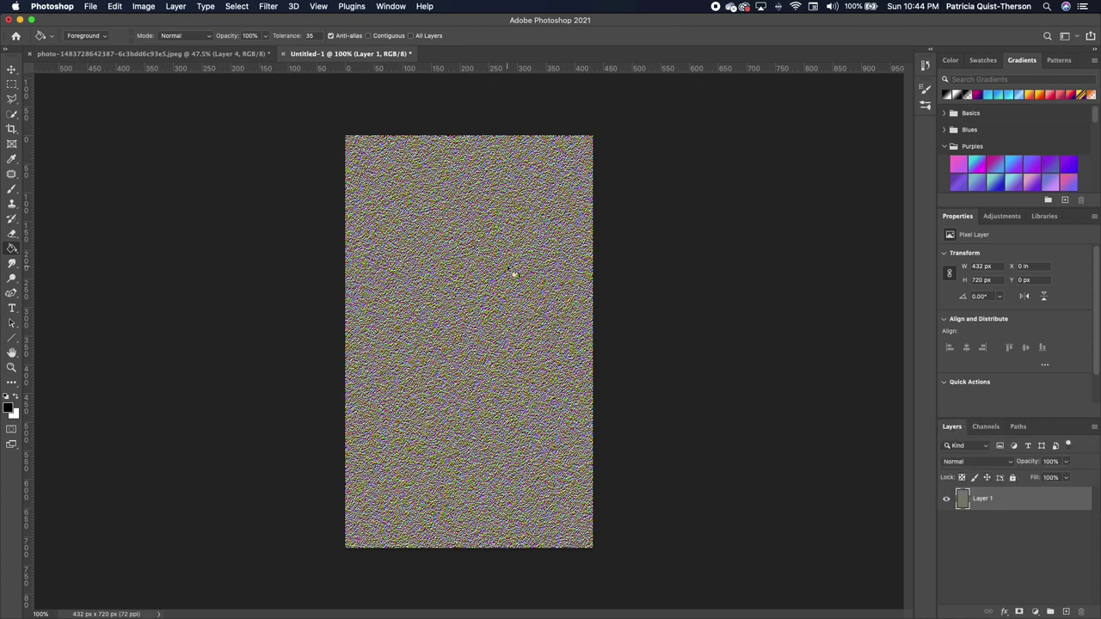
pyautogui.click(115, 7)
pyautogui.moveTo(184, 274)
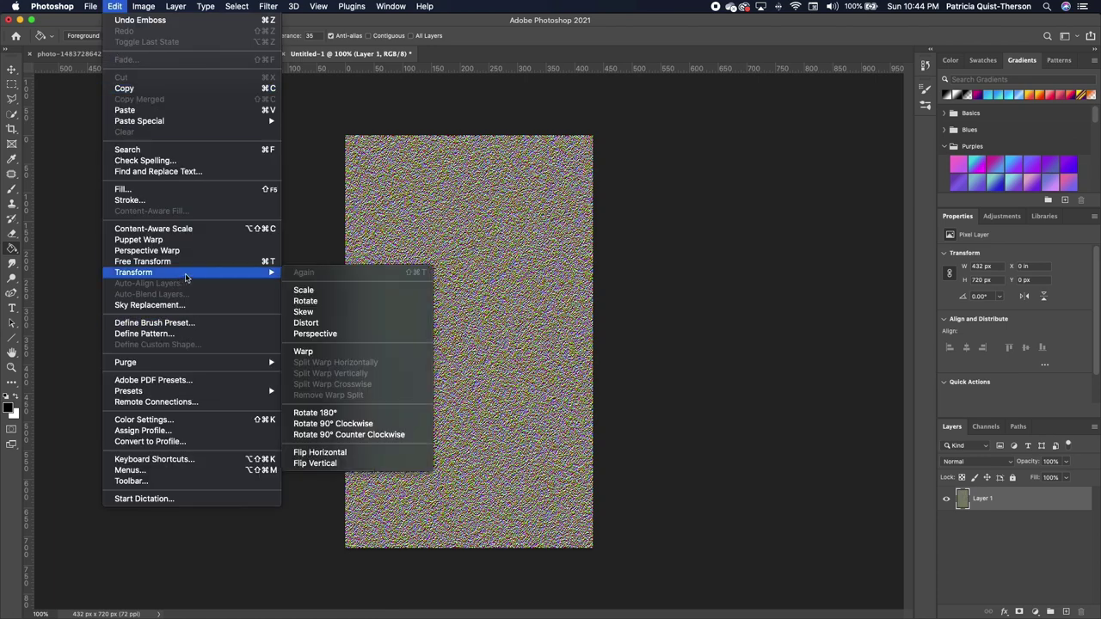
pyautogui.click(372, 336)
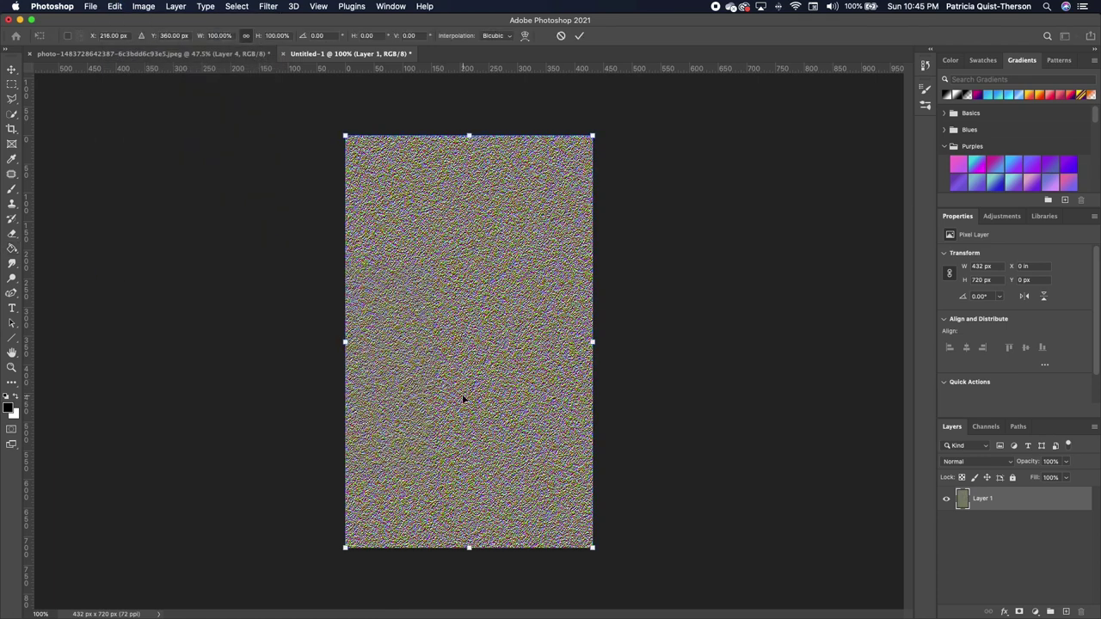
pyautogui.scroll(-6, 446, 399)
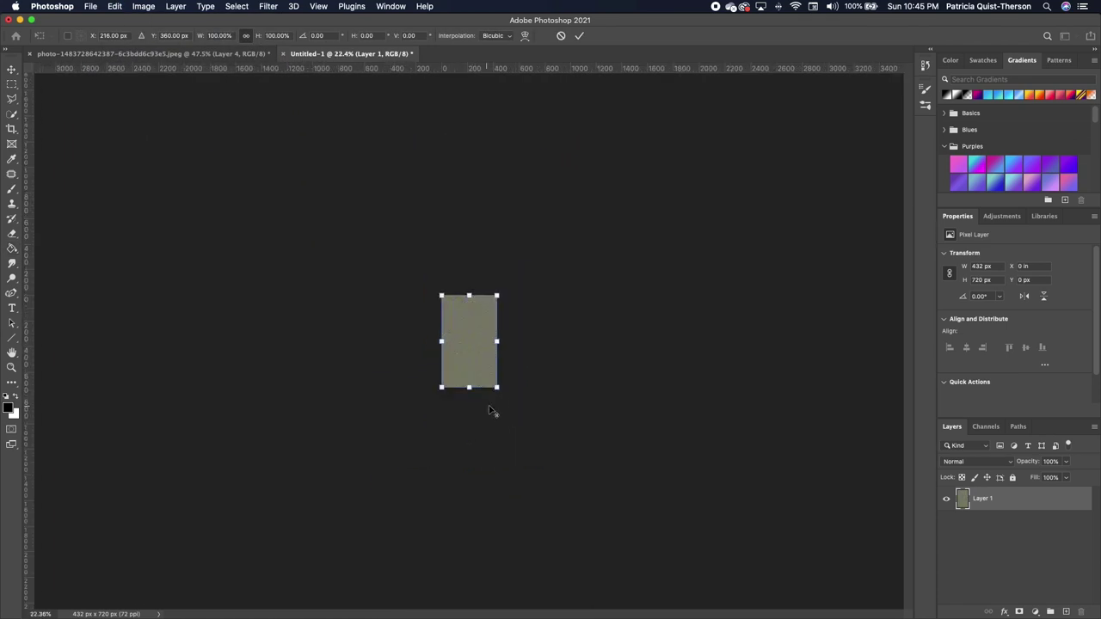
pyautogui.moveTo(497, 391); pyautogui.dragTo(904, 463)
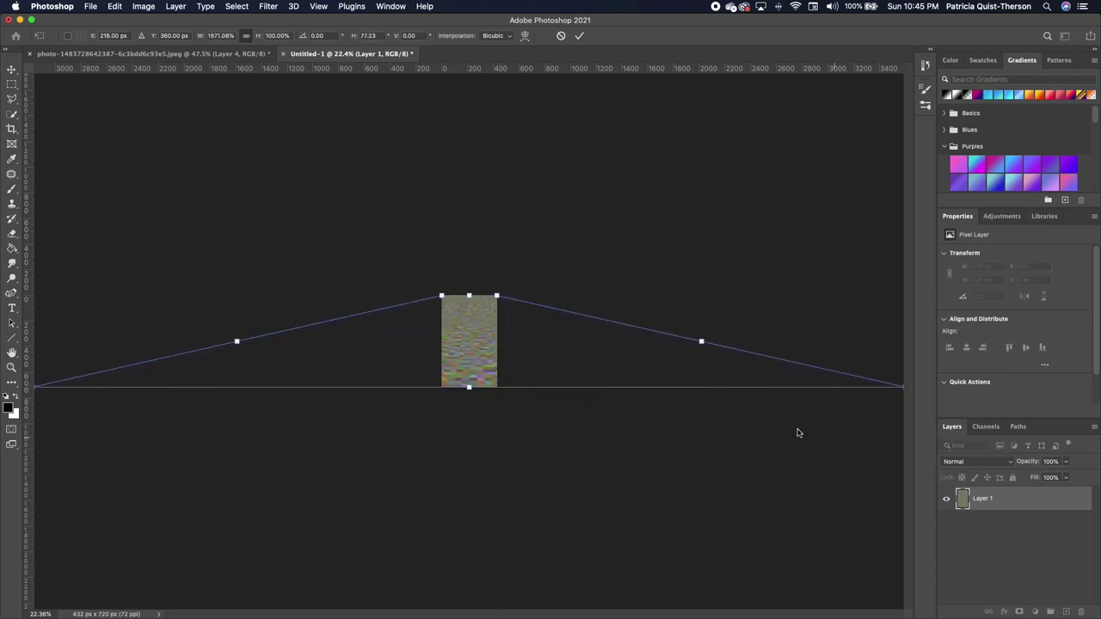
pyautogui.press('Return')
pyautogui.press('g')
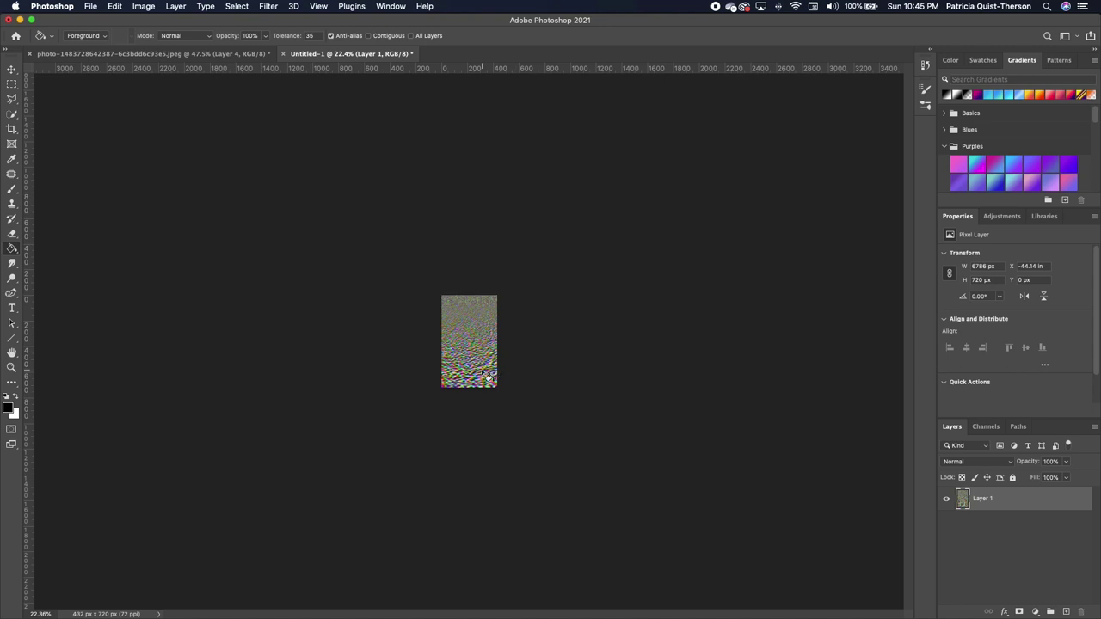
# - Save the texture to the Desktop as ripple water.psd and return to the mountain composite
pyautogui.scroll(10, 487, 377)
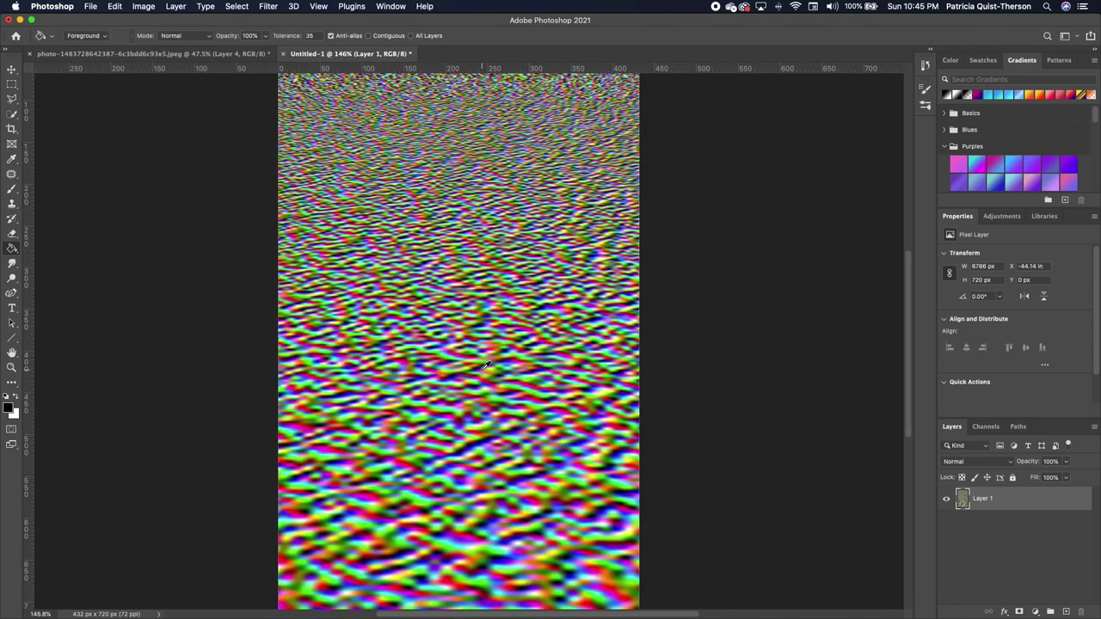
pyautogui.scroll(-10, 481, 366)
pyautogui.scroll(8, 478, 365)
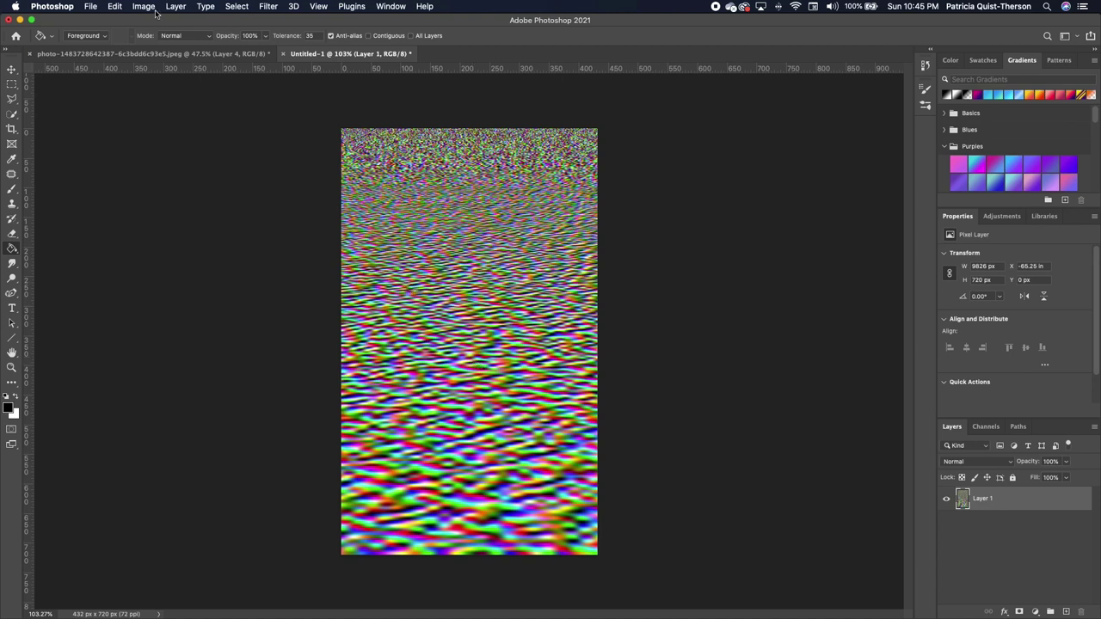
pyautogui.click(90, 8)
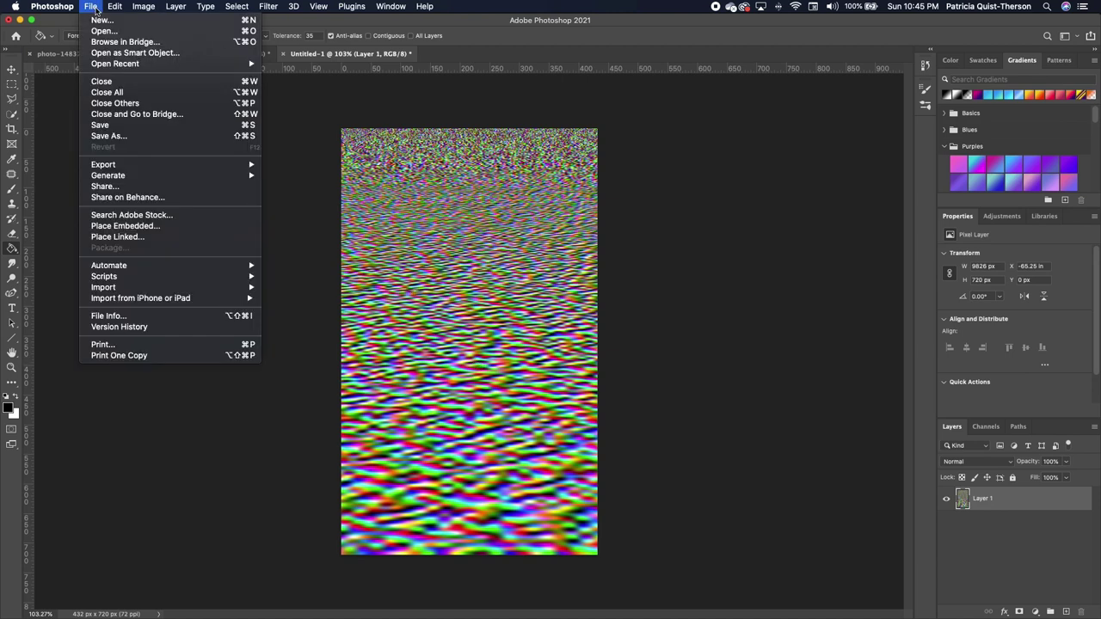
pyautogui.click(125, 138)
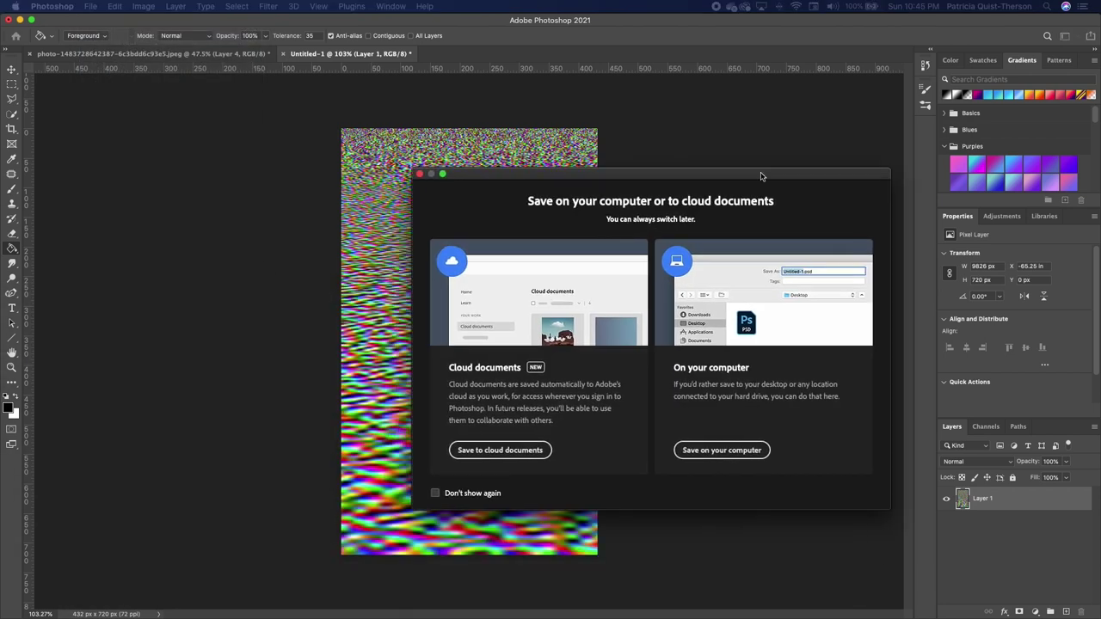
pyautogui.click(649, 396)
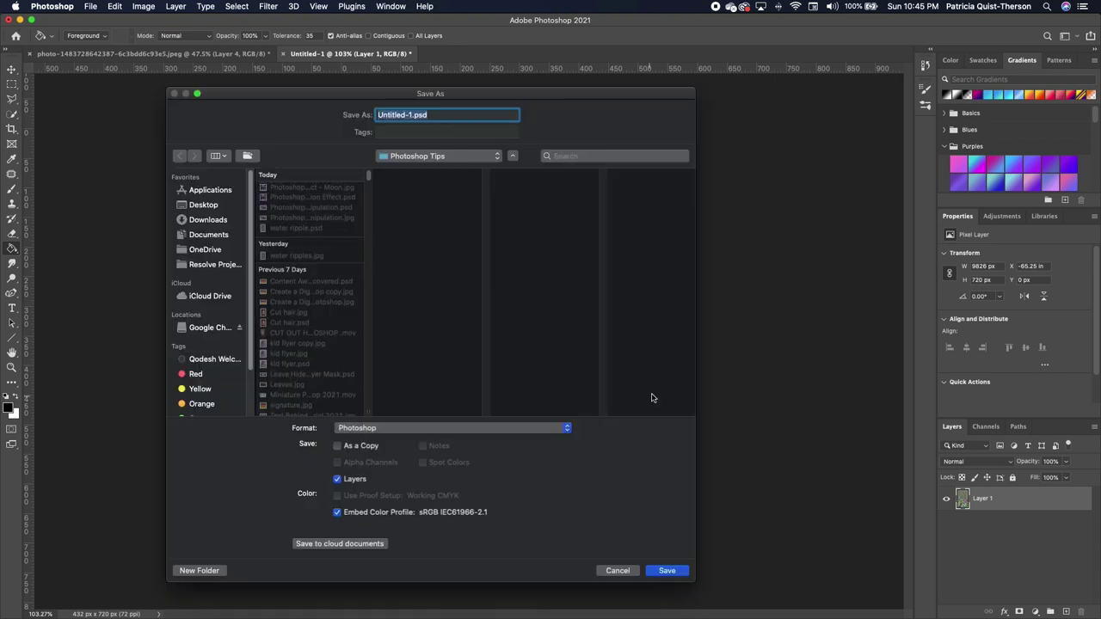
pyautogui.click(204, 206)
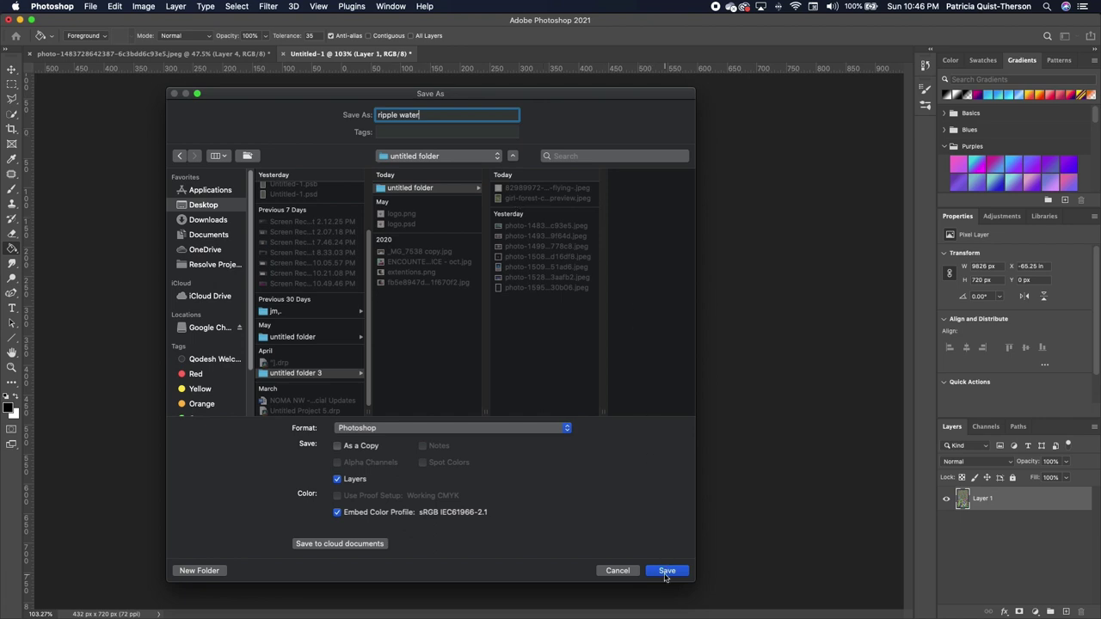
pyautogui.click(667, 571)
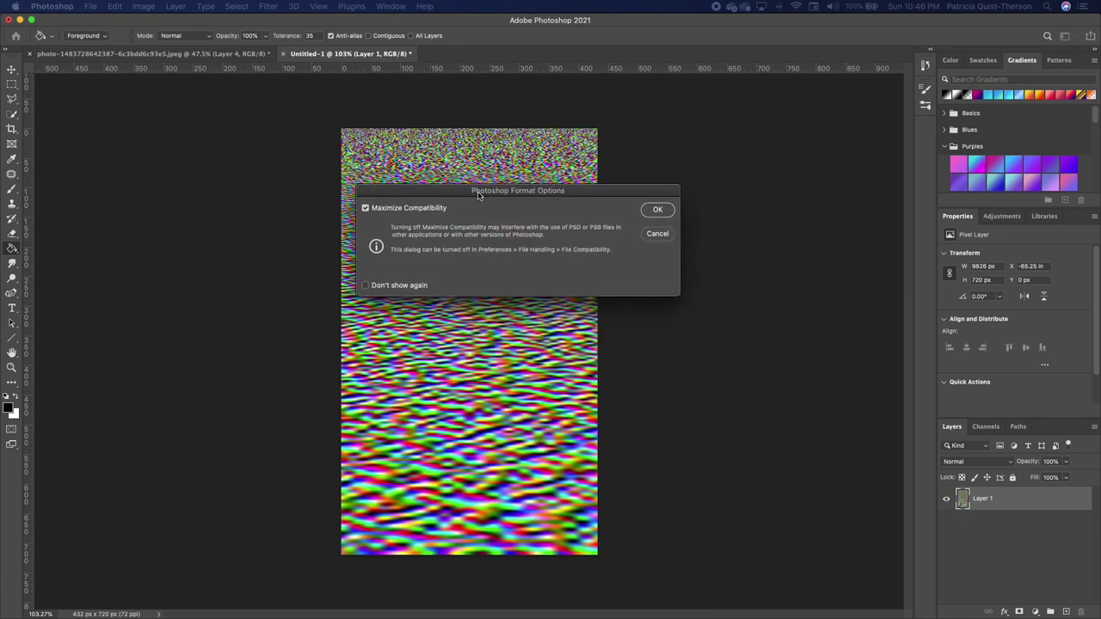
pyautogui.click(667, 214)
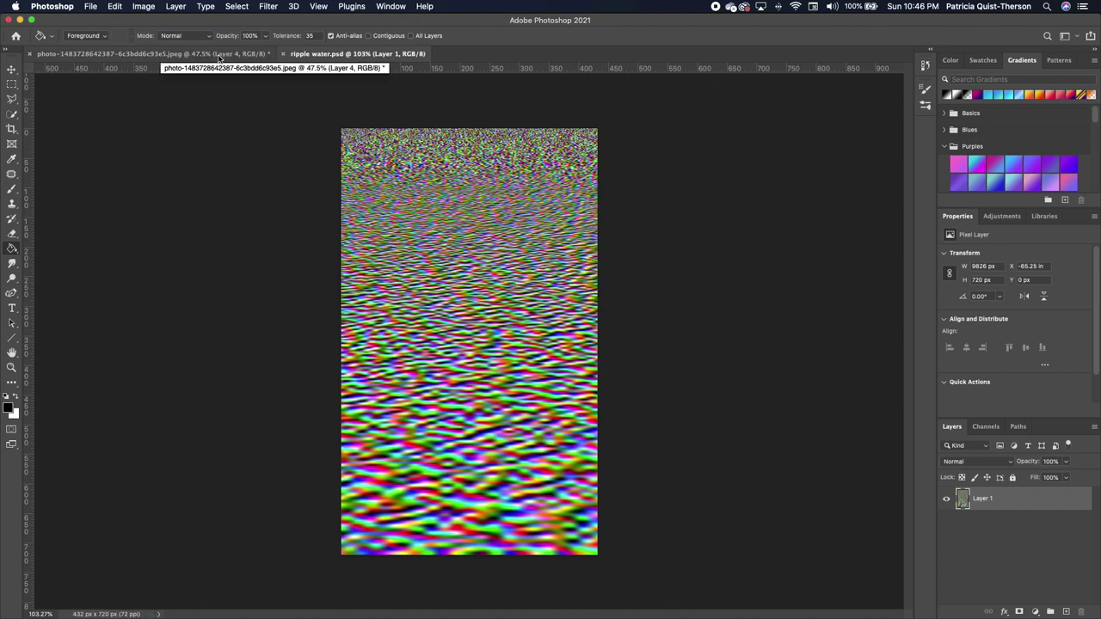
pyautogui.click(159, 53)
# - Apply Displace at horizontal and vertical scale 5 to Layer 4, using ripple water.psd as the map
pyautogui.press('v')
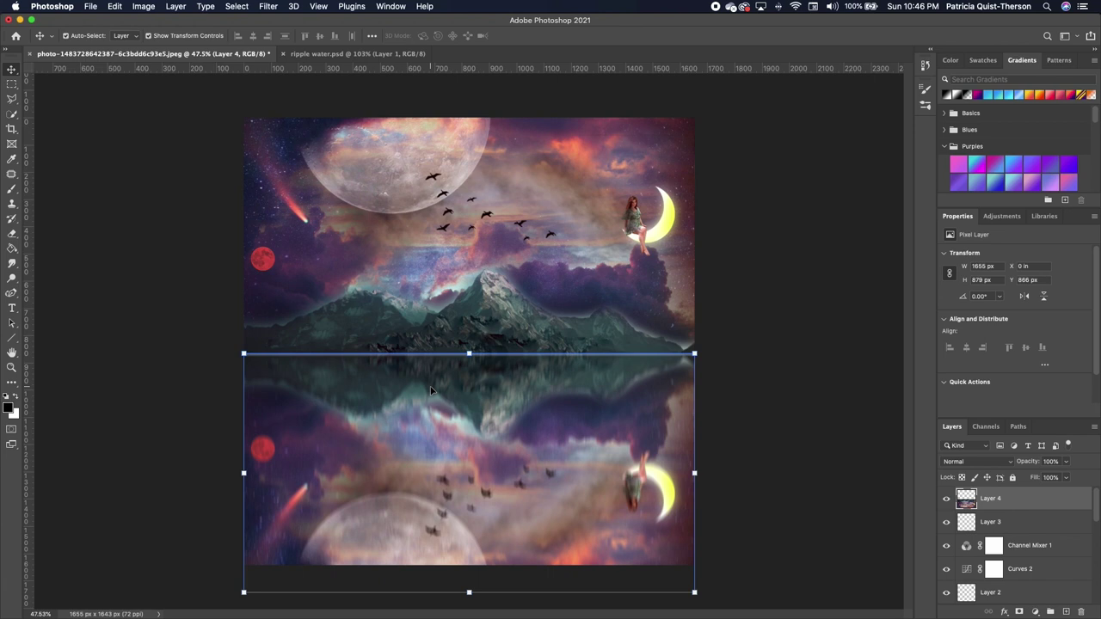
pyautogui.click(268, 9)
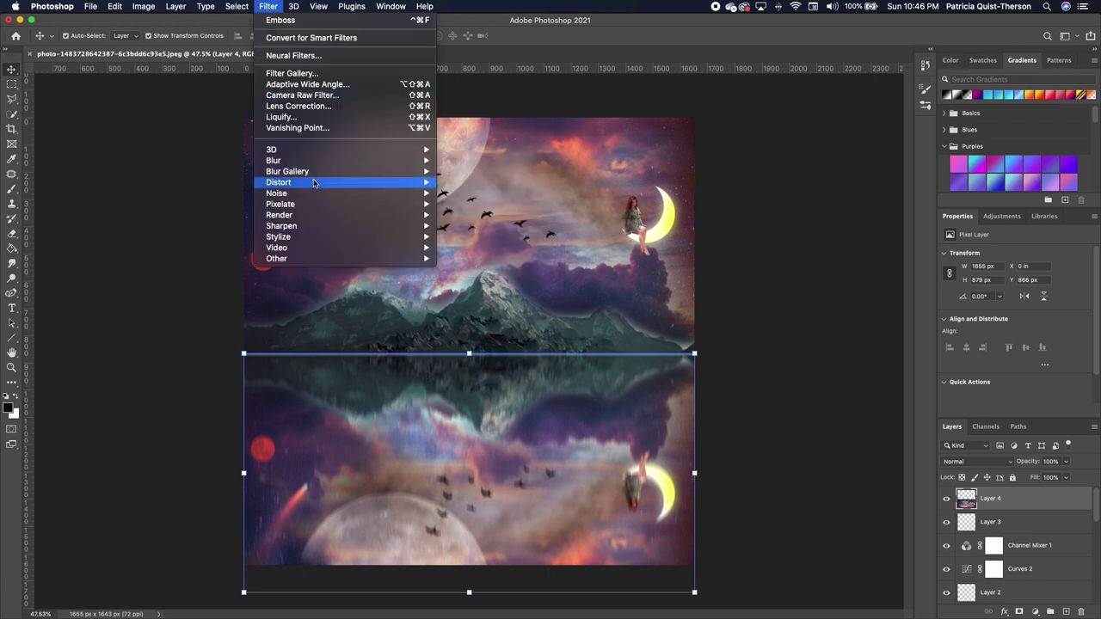
pyautogui.moveTo(305, 187)
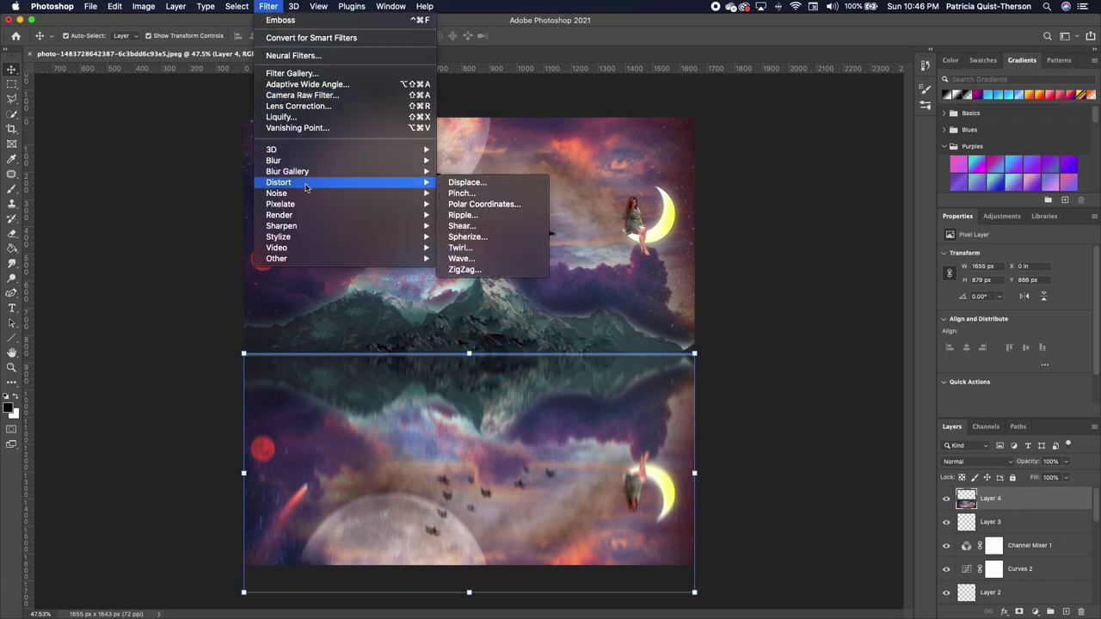
pyautogui.click(509, 183)
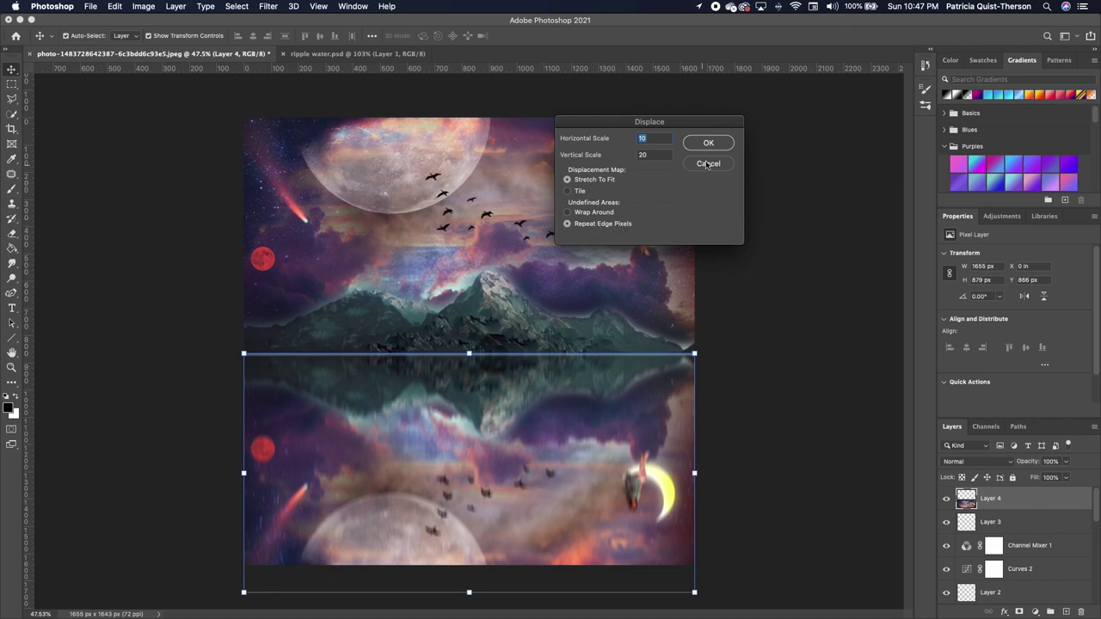
pyautogui.write('5')
pyautogui.doubleClick(638, 155)
pyautogui.write('5')
pyautogui.click(708, 143)
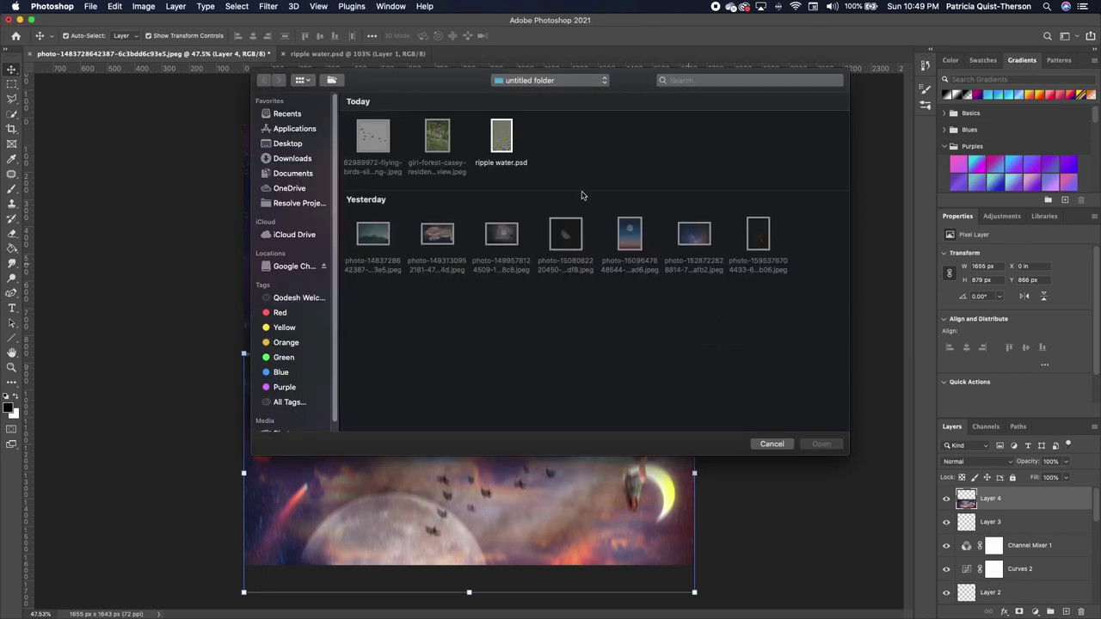
pyautogui.doubleClick(505, 144)
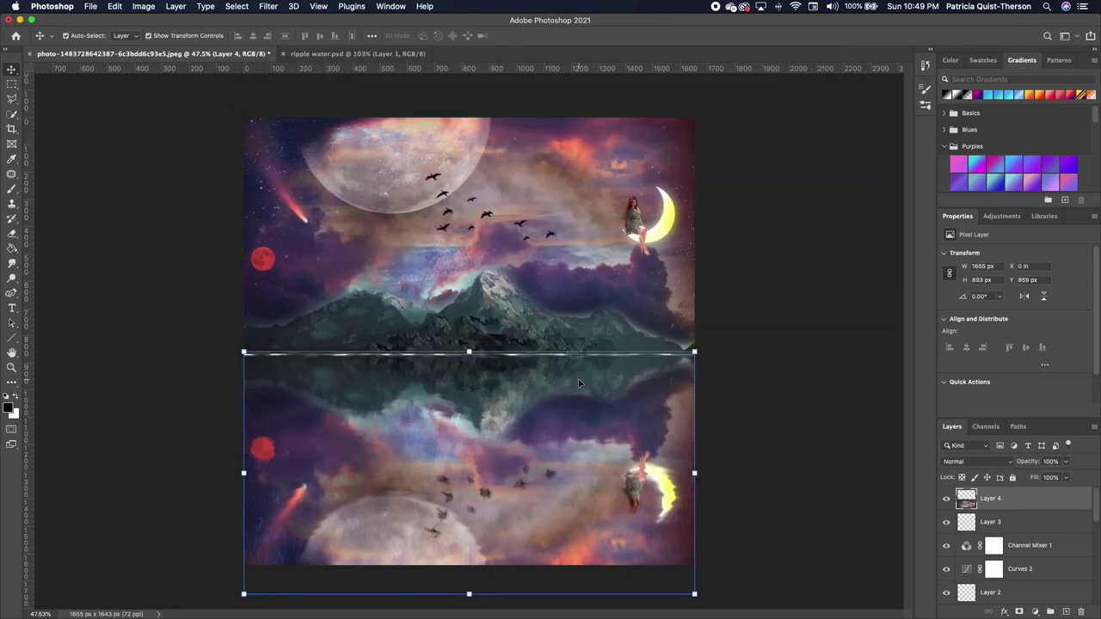
# - Trim the ragged strip from the top of the rippled reflection along the horizon
pyautogui.click(11, 84)
pyautogui.moveTo(244, 343); pyautogui.dragTo(708, 354)
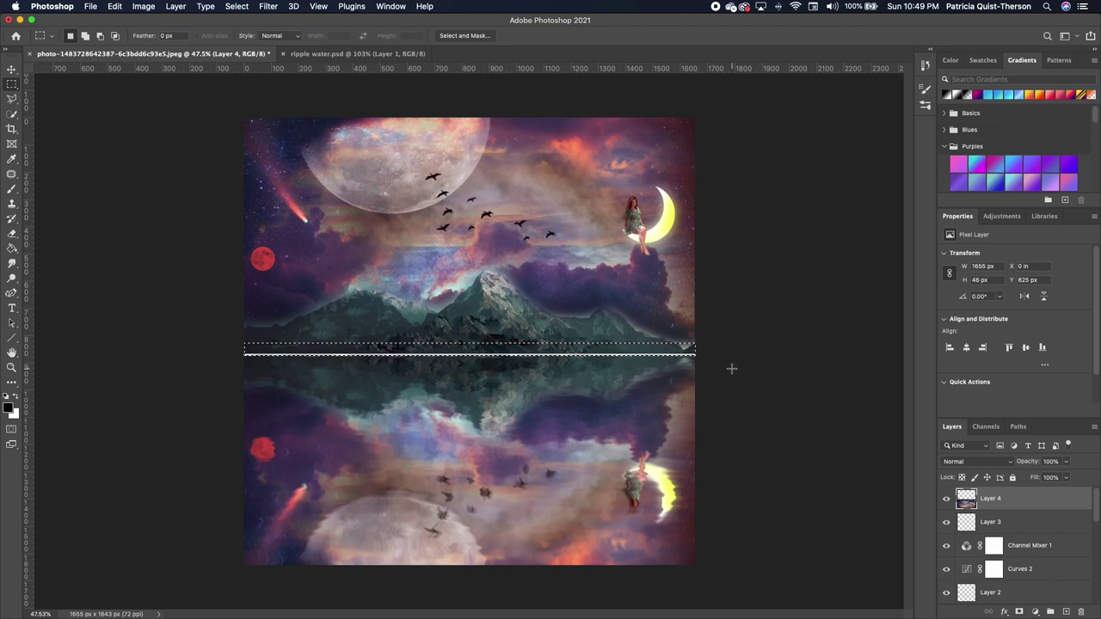
pyautogui.click(731, 369)
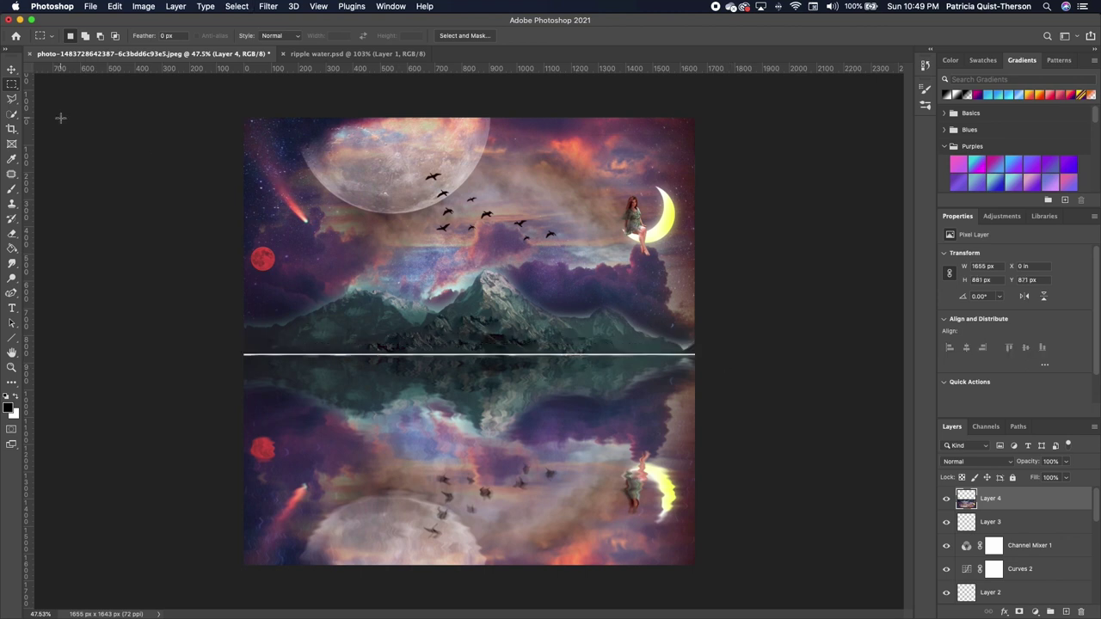
pyautogui.click(11, 69)
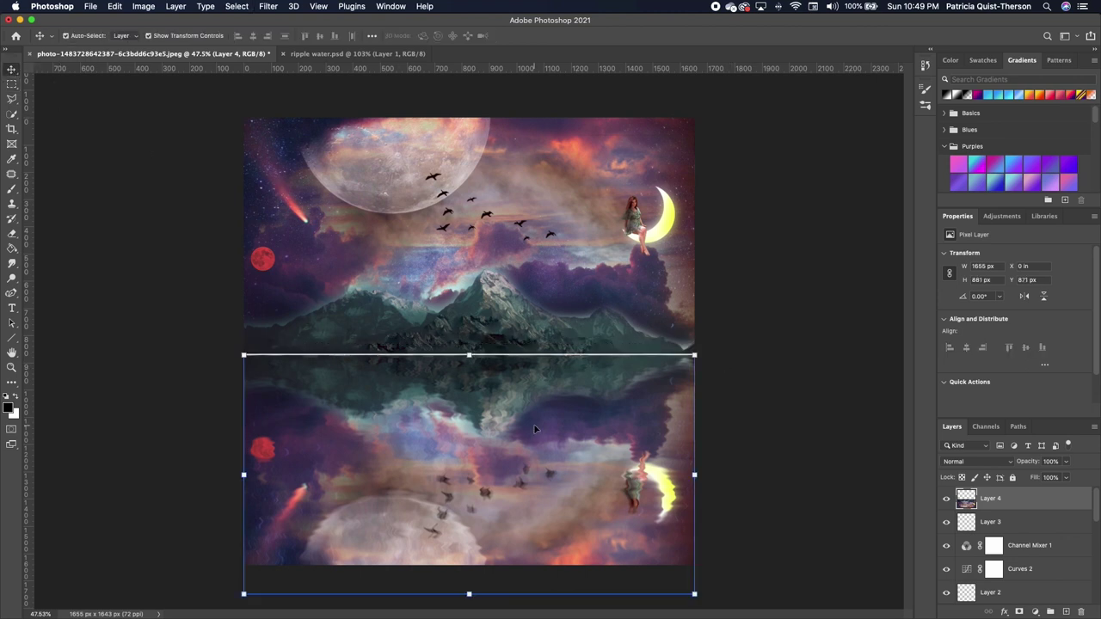
pyautogui.click(770, 437)
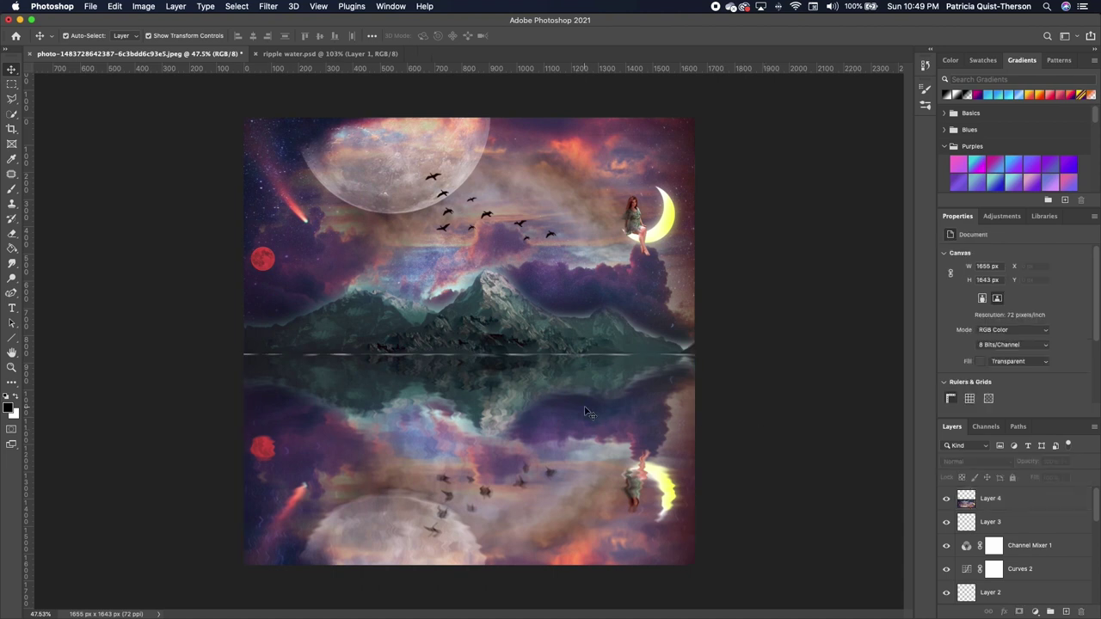
pyautogui.click(588, 413)
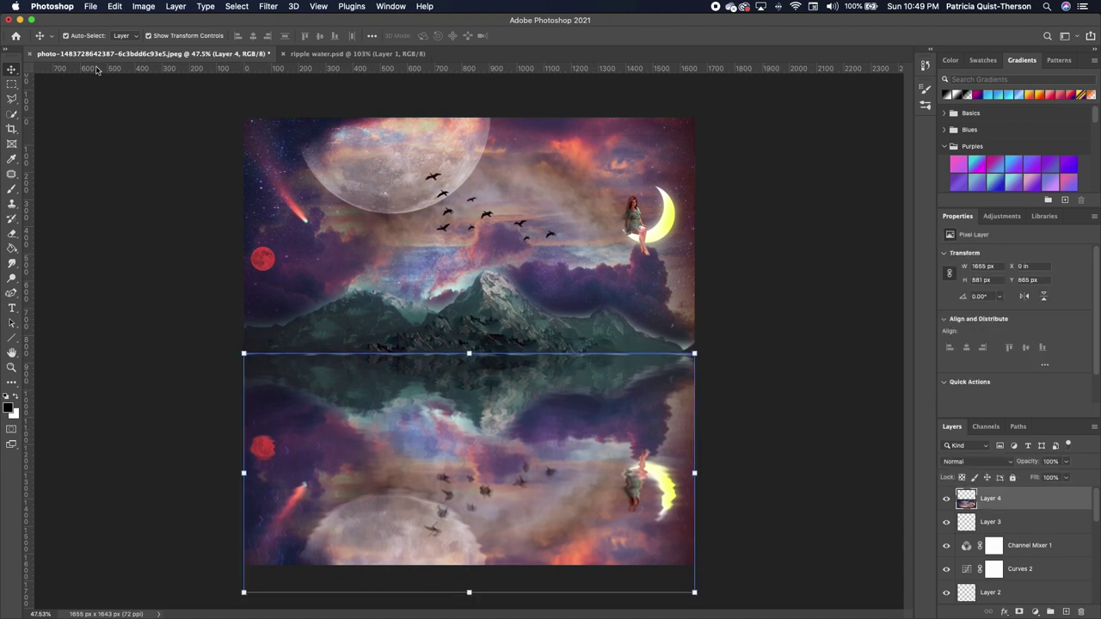
pyautogui.click(12, 83)
pyautogui.moveTo(209, 342); pyautogui.dragTo(714, 358)
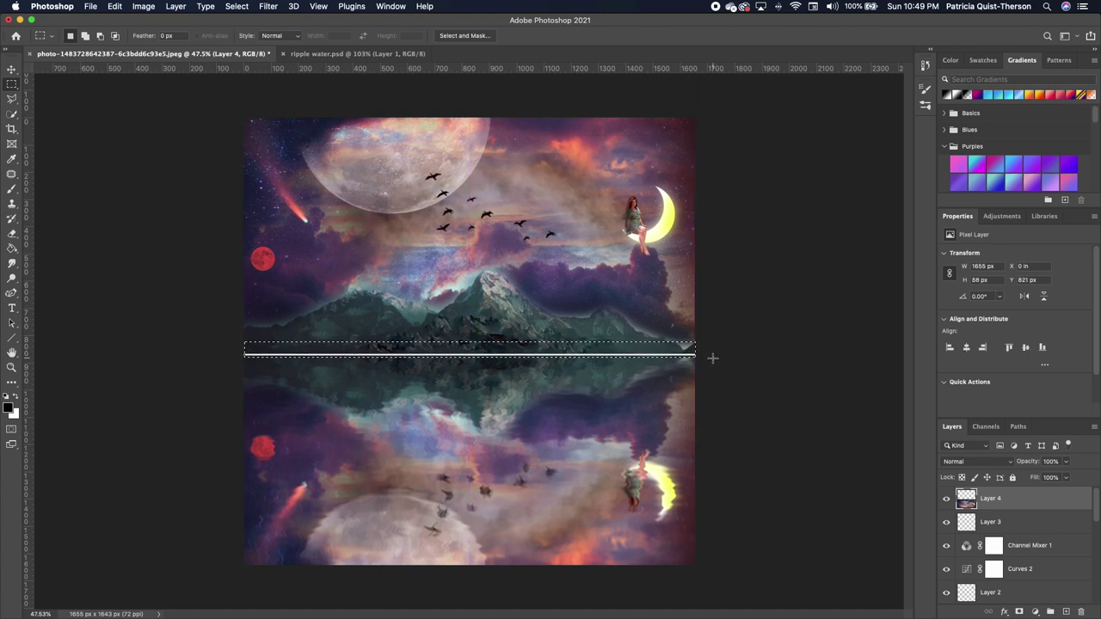
pyautogui.press('super+d')
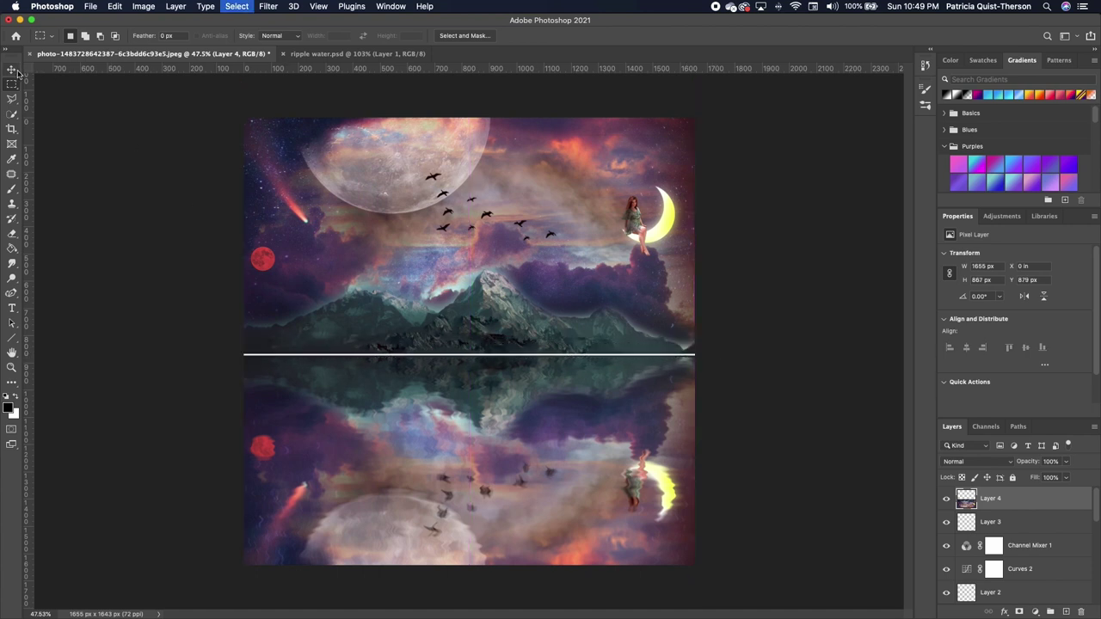
# - Nudge Layer 4 up so it sits just beneath the white horizon line
pyautogui.click(13, 70)
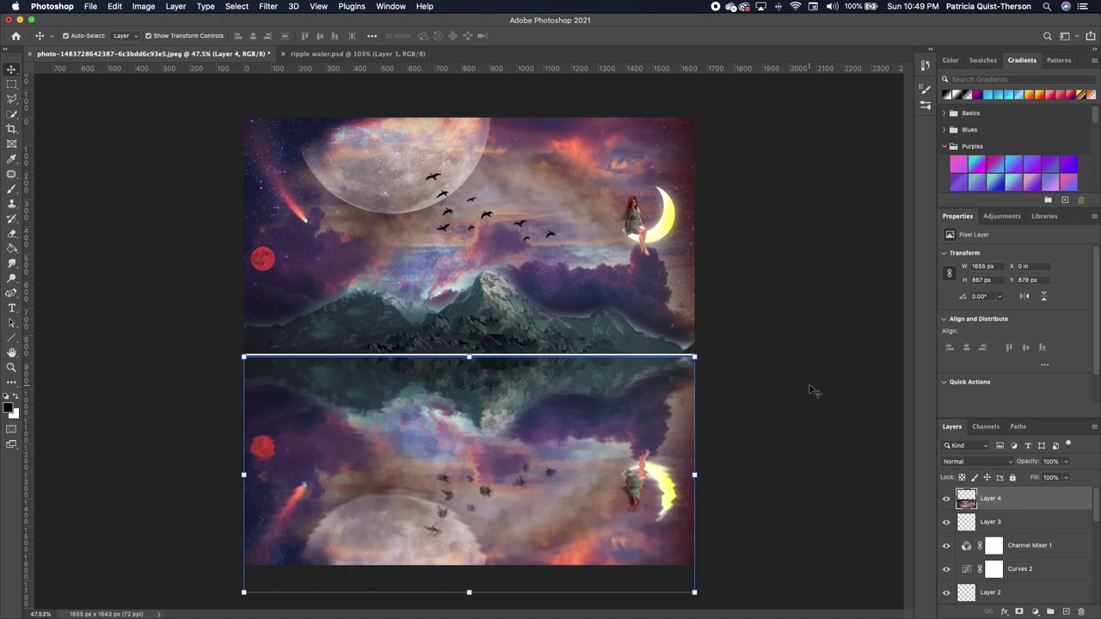
pyautogui.press('Up')
pyautogui.press('Up')
pyautogui.press('Up')
pyautogui.press('Up')
pyautogui.press('Up')
pyautogui.press('Up')
pyautogui.press('Up')
pyautogui.press('Up')
pyautogui.press('Up')
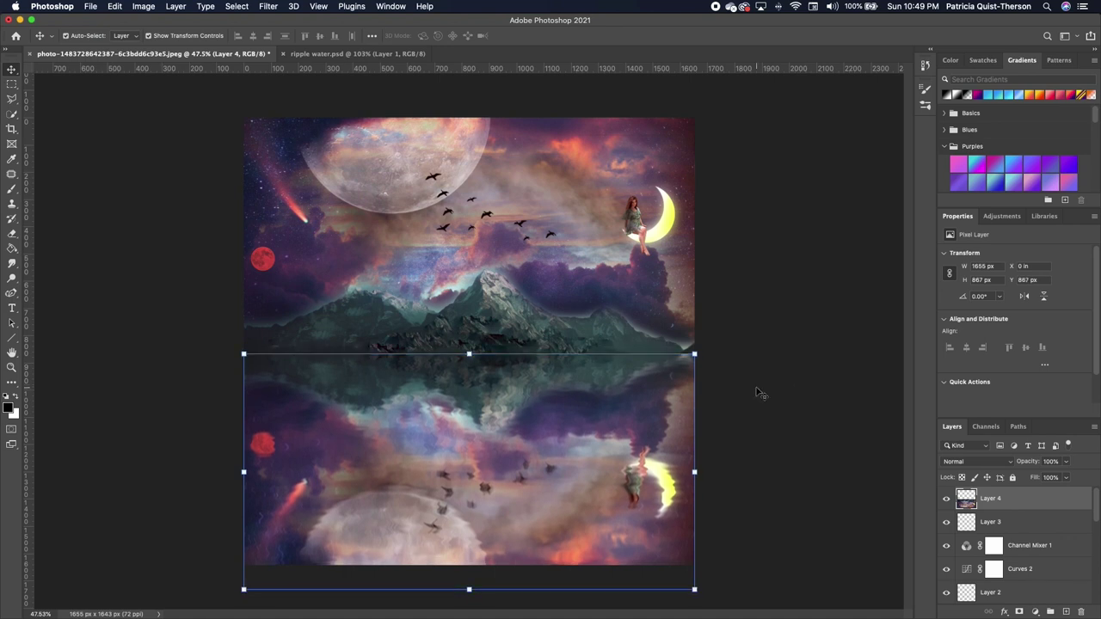
pyautogui.click(760, 394)
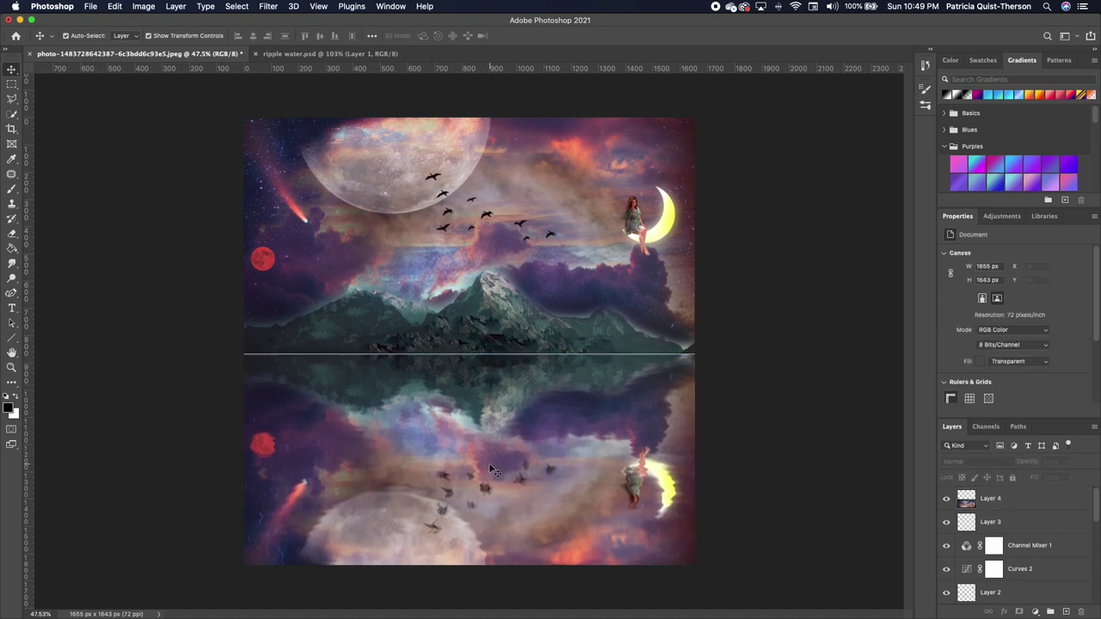
pyautogui.click(1069, 505)
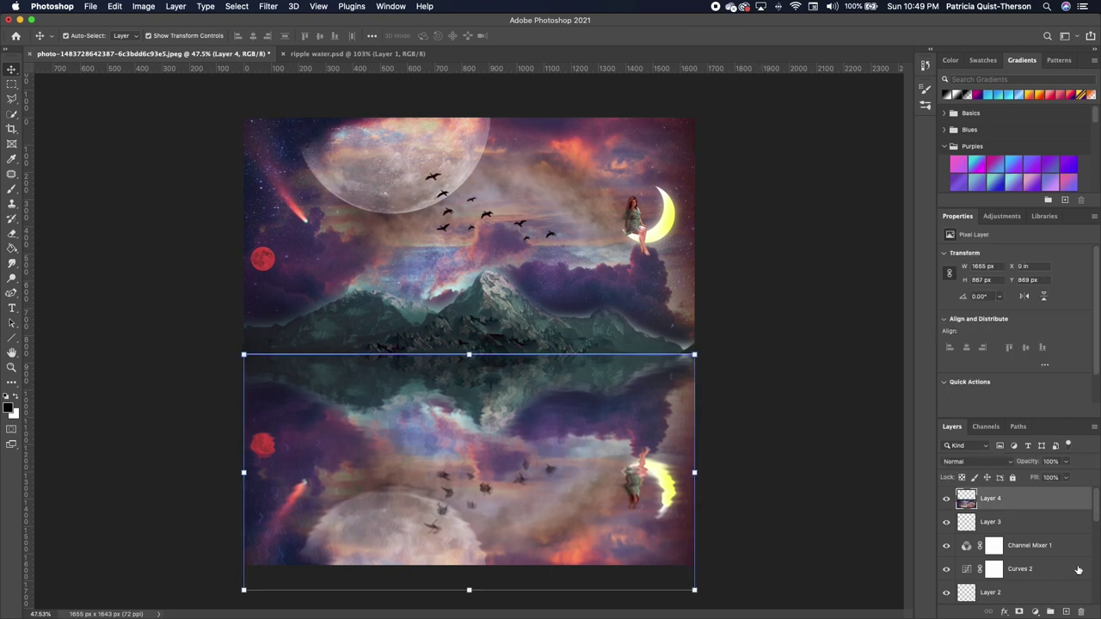
# - Add a Channel Mixer adjustment layer with Red +156, Green -74 and Blue +18
pyautogui.click(1035, 611)
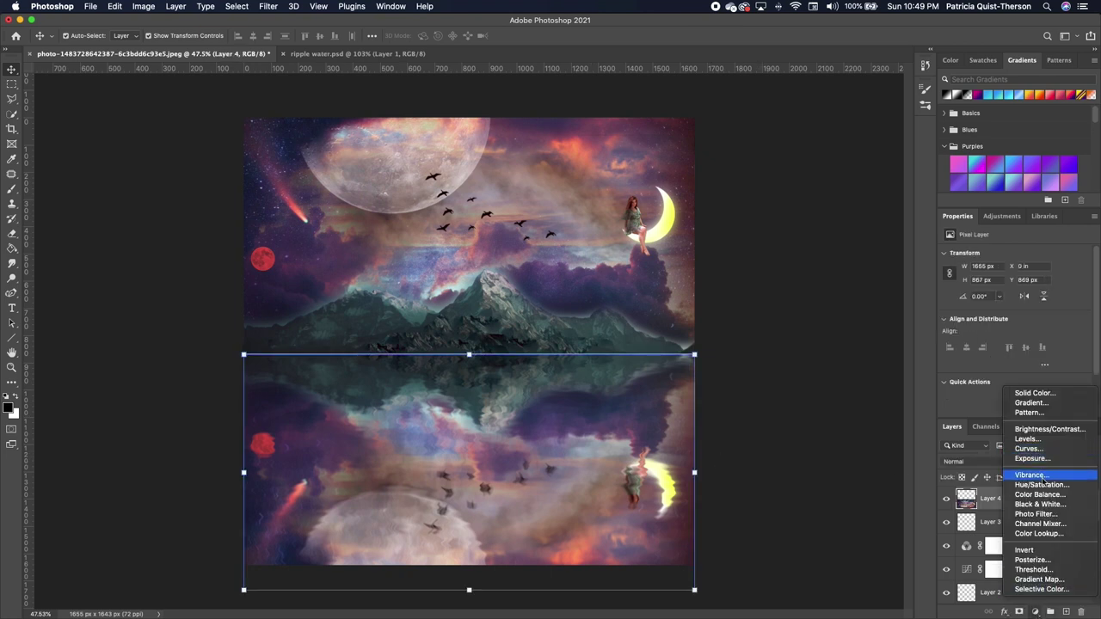
pyautogui.click(1040, 524)
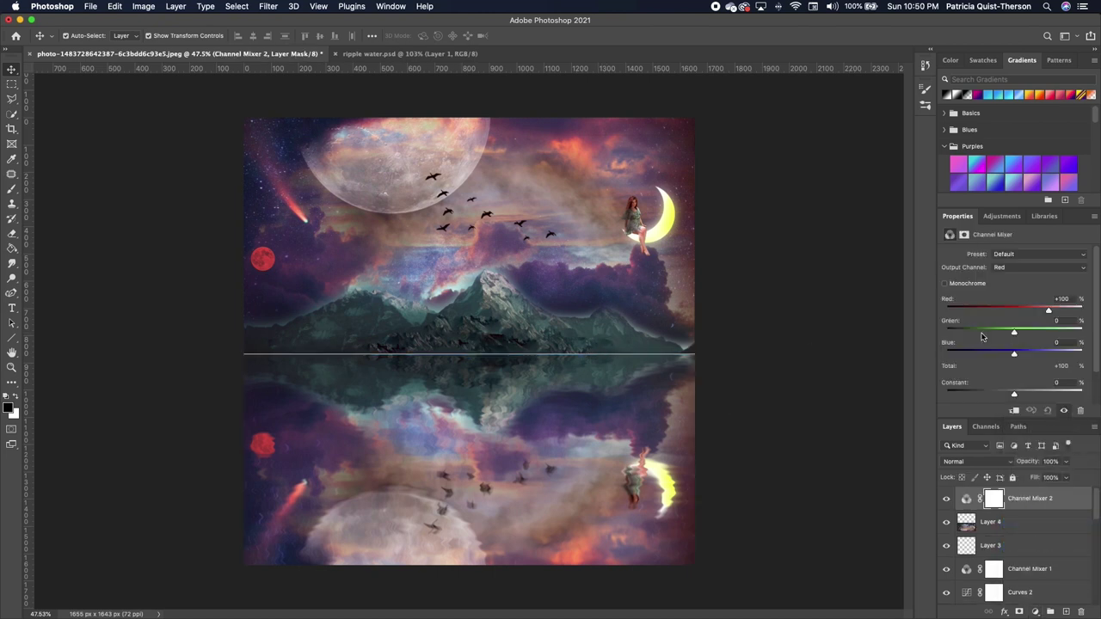
pyautogui.moveTo(1017, 354); pyautogui.dragTo(1019, 356)
pyautogui.moveTo(1055, 313)
pyautogui.mouseDown()
pyautogui.moveTo(1040, 314)
pyautogui.moveTo(1052, 314)
pyautogui.mouseUp()
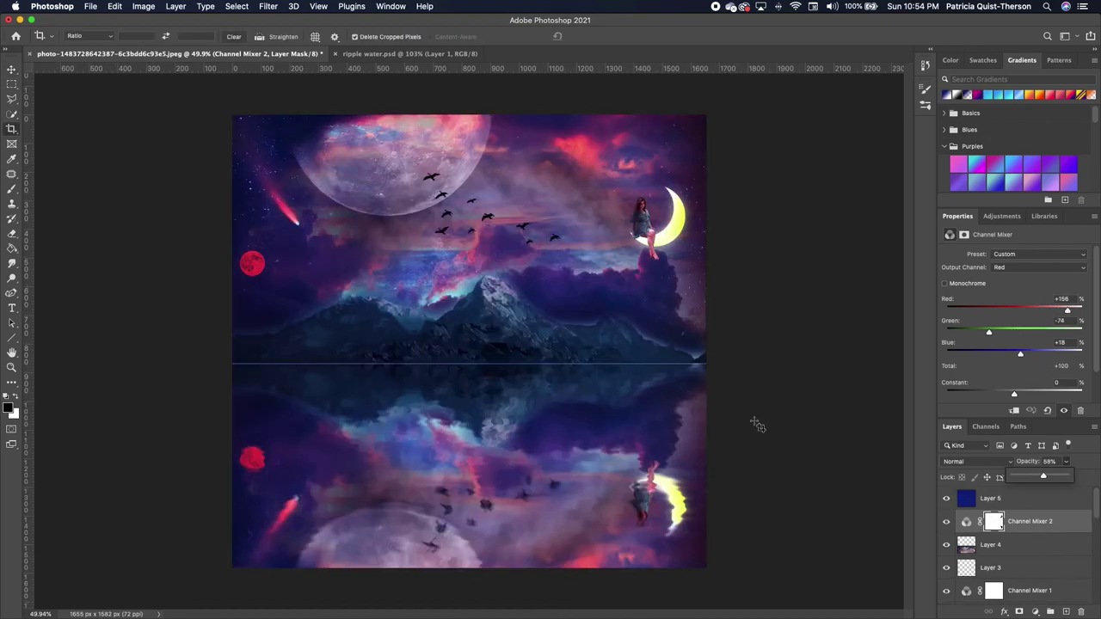
# - Pick the navy Soft Light layer, toggle the horizon line layer to compare, then select Layer 3
pyautogui.click(12, 72)
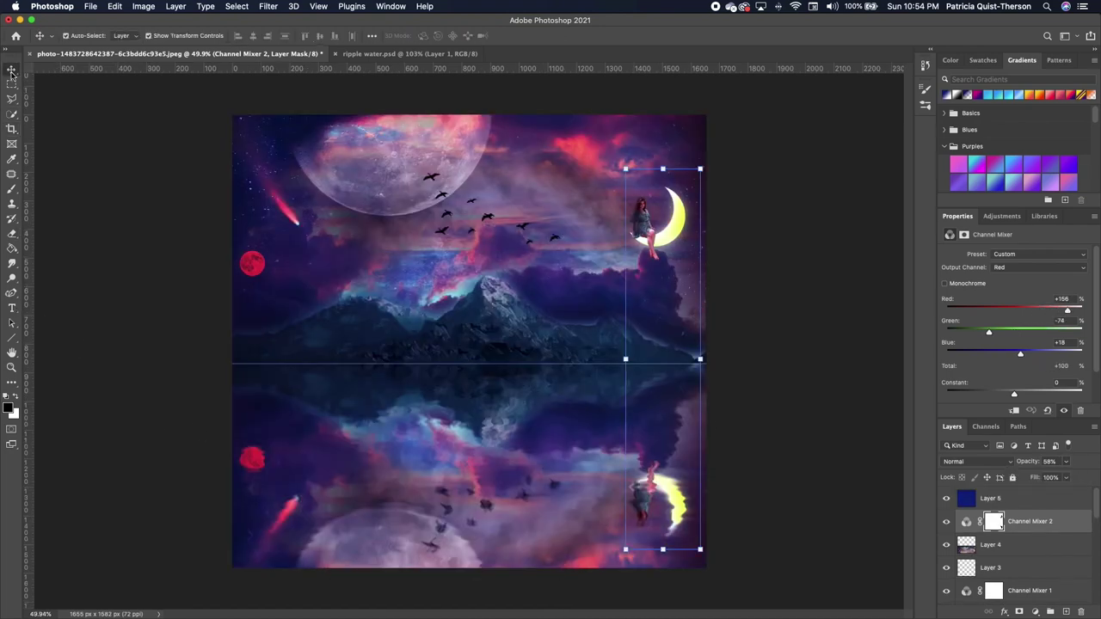
pyautogui.click(621, 367)
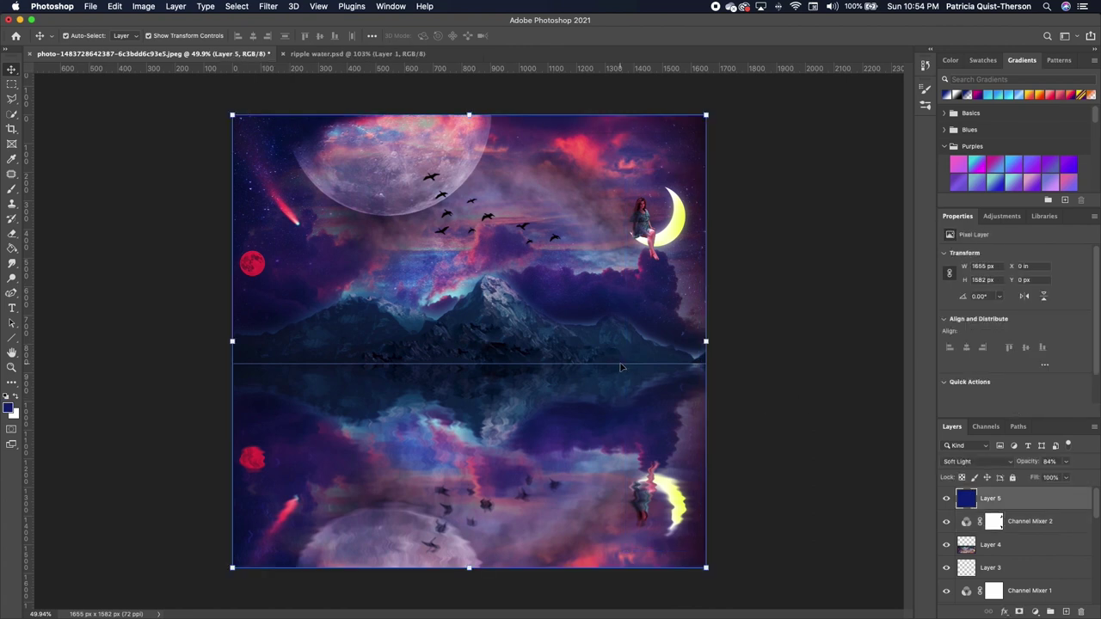
pyautogui.scroll(-2, 994, 536)
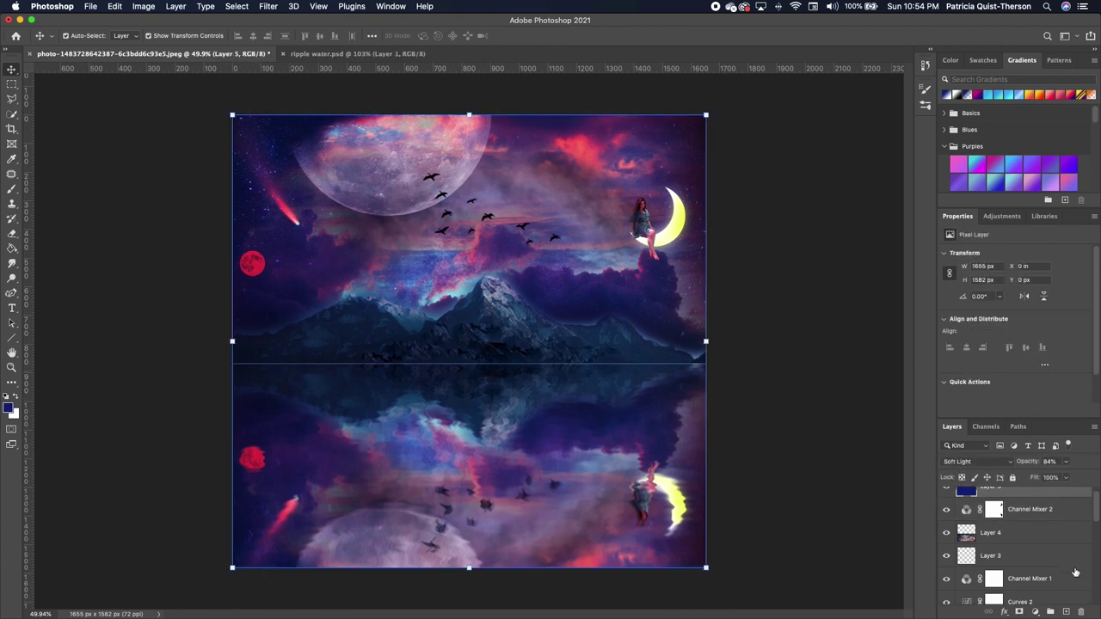
pyautogui.click(946, 526)
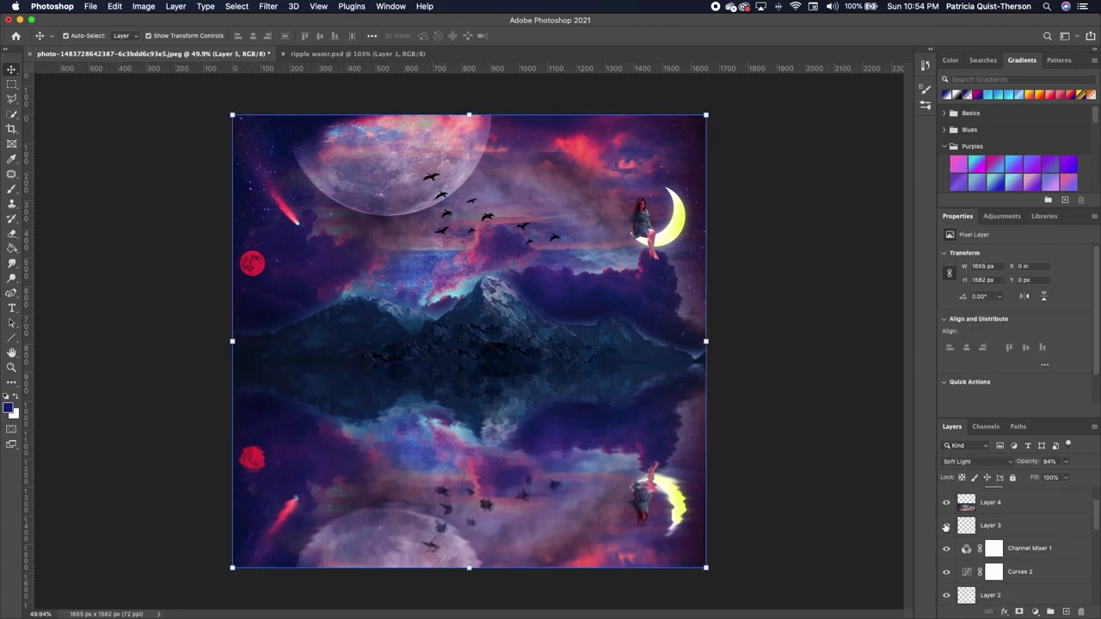
pyautogui.click(946, 526)
pyautogui.click(1016, 529)
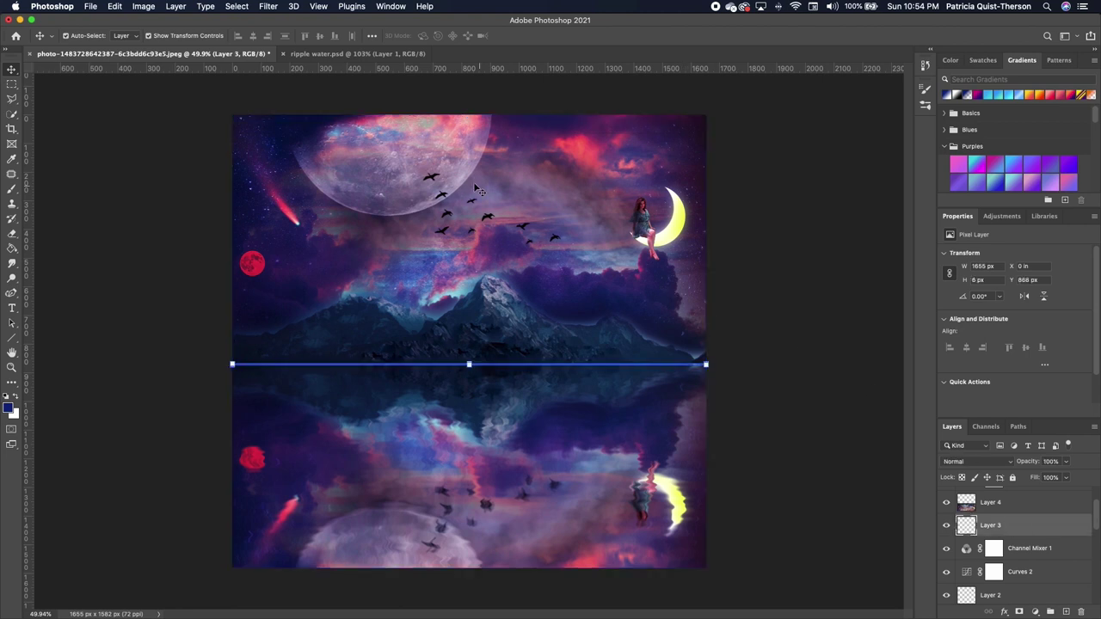
# - Apply a 7-pixel Gaussian Blur to the horizon line on Layer 3
pyautogui.click(272, 7)
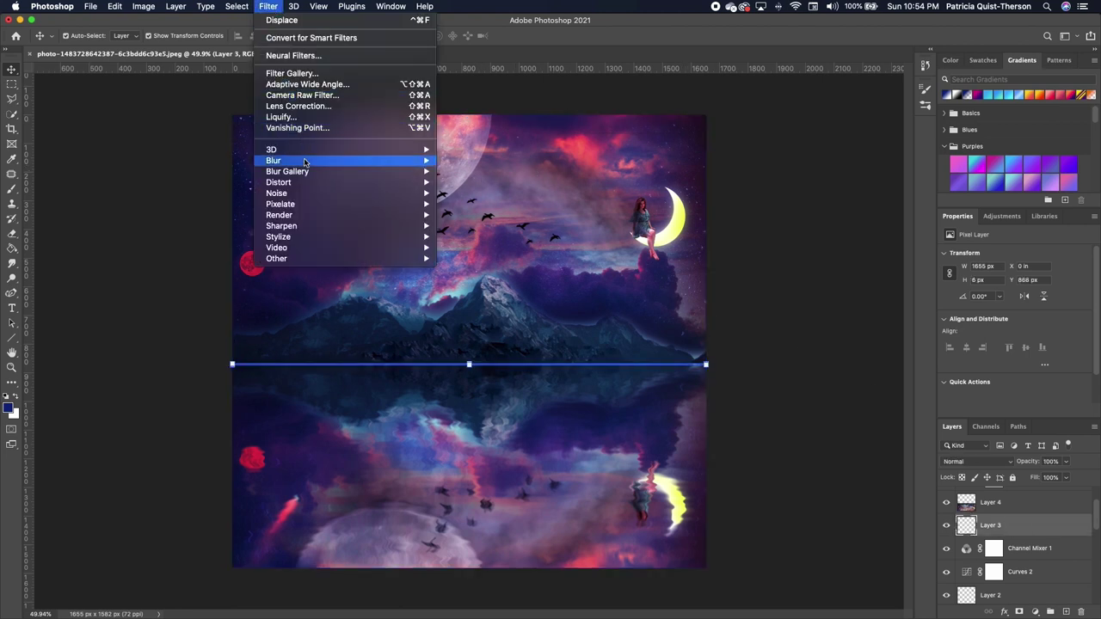
pyautogui.moveTo(306, 163)
pyautogui.press('Return')
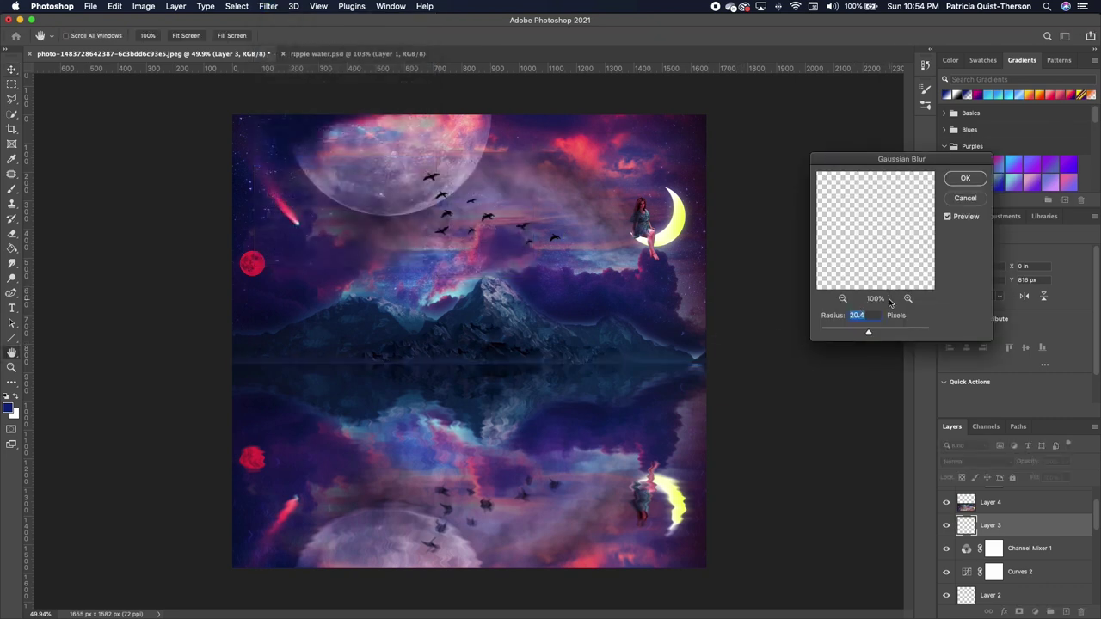
pyautogui.moveTo(868, 335); pyautogui.dragTo(855, 335)
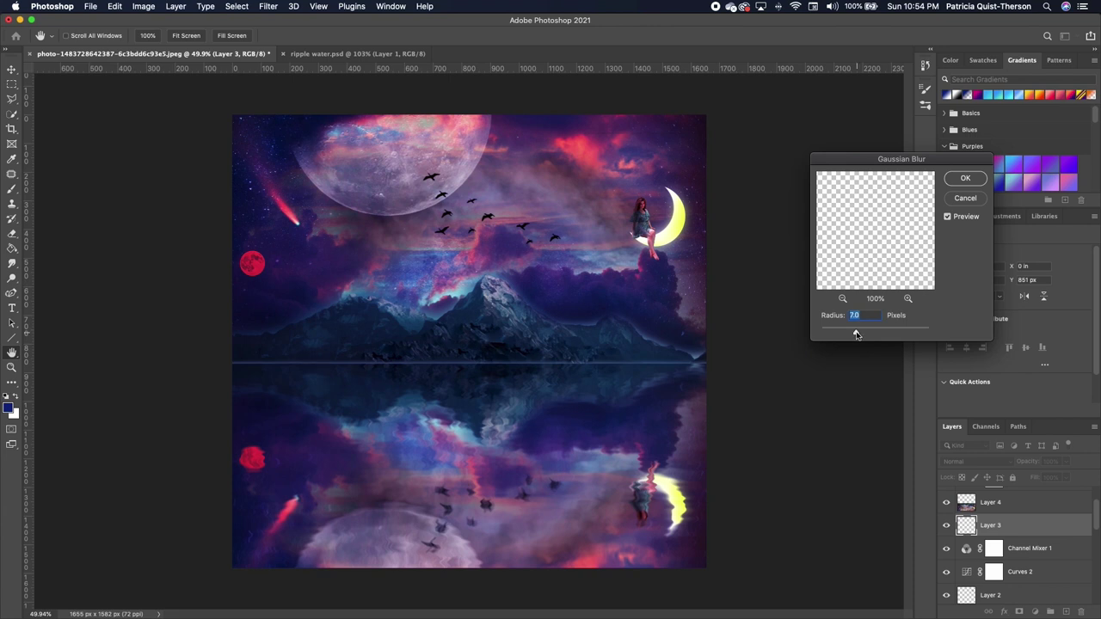
pyautogui.click(965, 178)
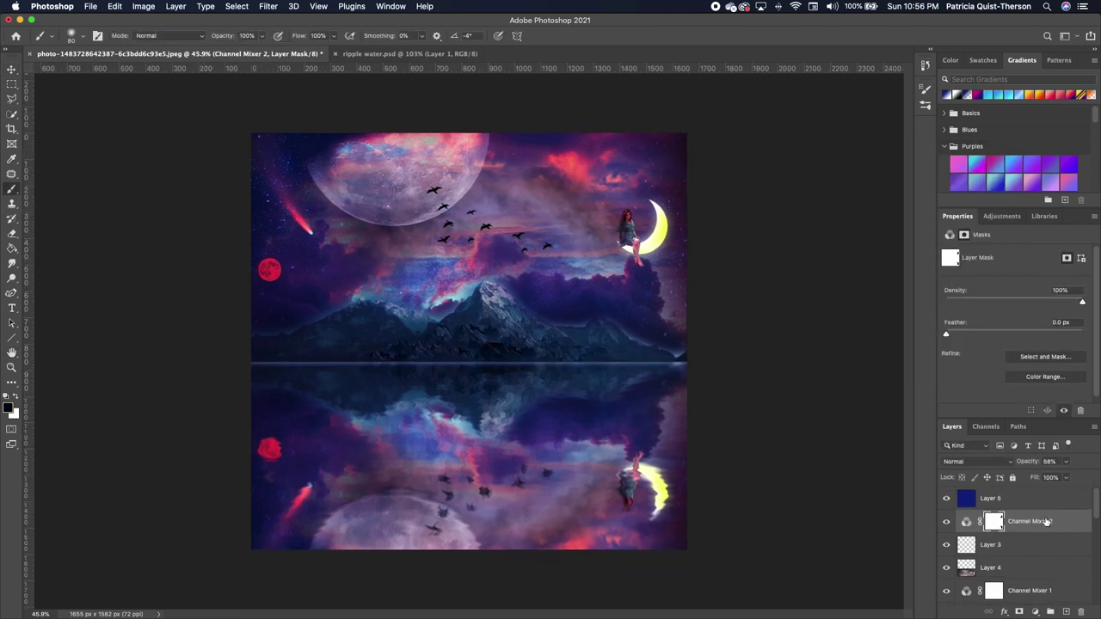
# - Add Layer 6 above navy Layer 5 and fill it with a black-to-white gradient, white at the bottom
pyautogui.click(972, 499)
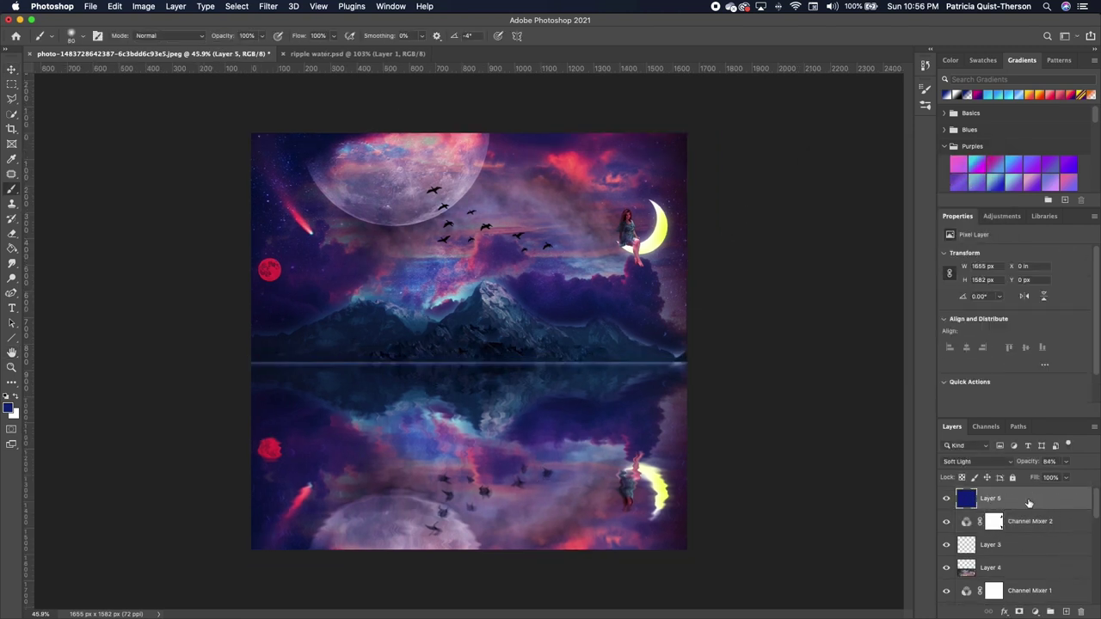
pyautogui.click(1066, 611)
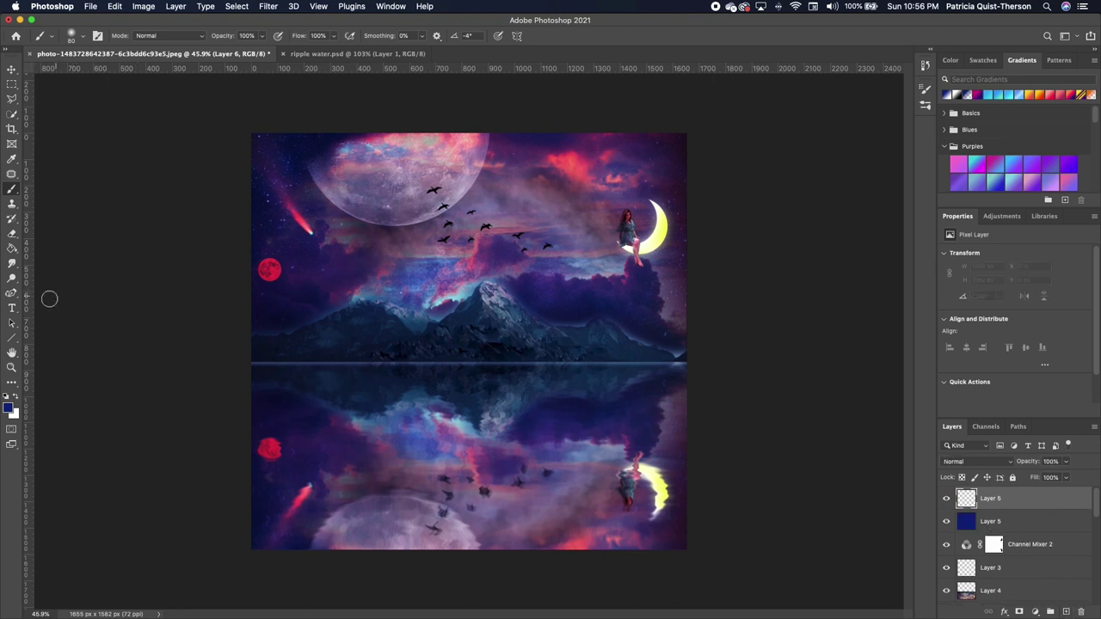
pyautogui.click(6, 397)
pyautogui.moveTo(11, 248); pyautogui.dragTo(77, 251)
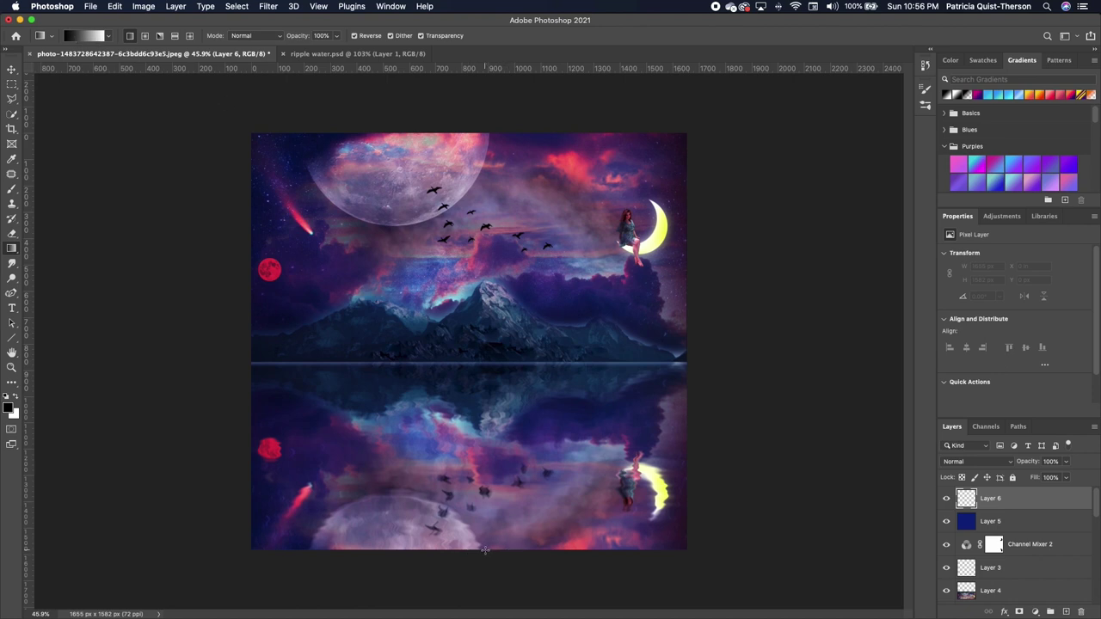
pyautogui.moveTo(485, 551); pyautogui.dragTo(489, 307)
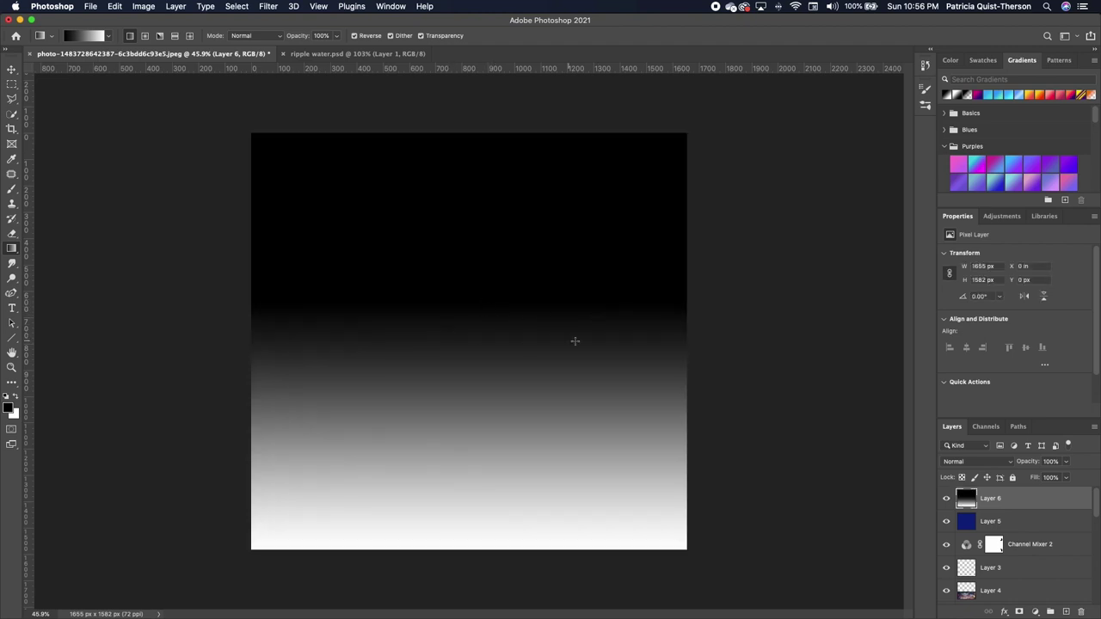
pyautogui.click(998, 462)
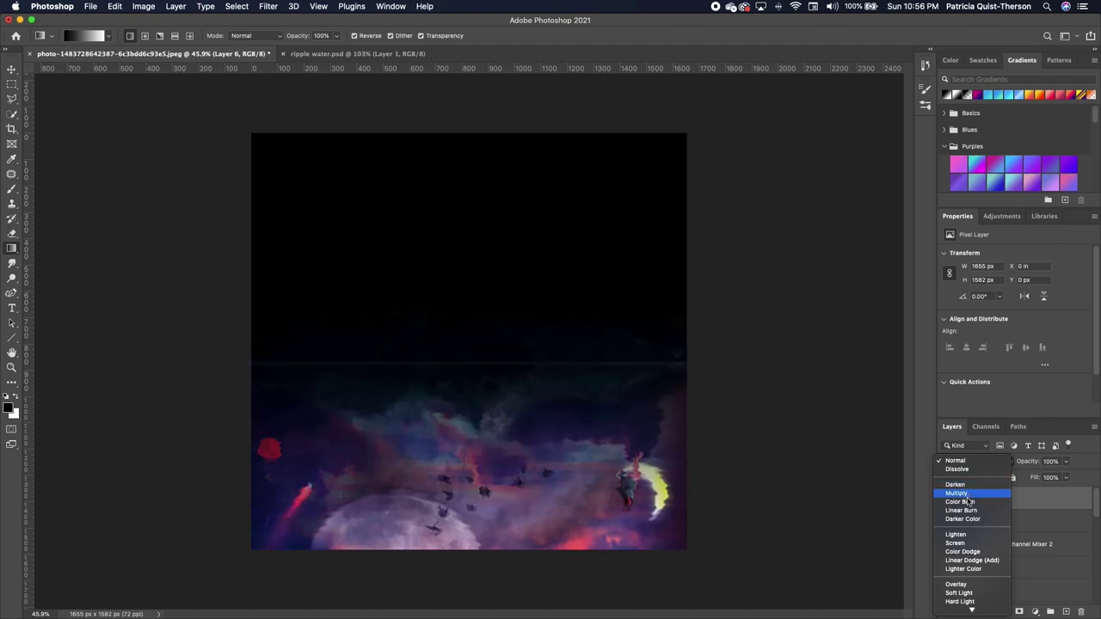
# - Set gradient Layer 6 to Screen blending at about 52% opacity
pyautogui.click(956, 543)
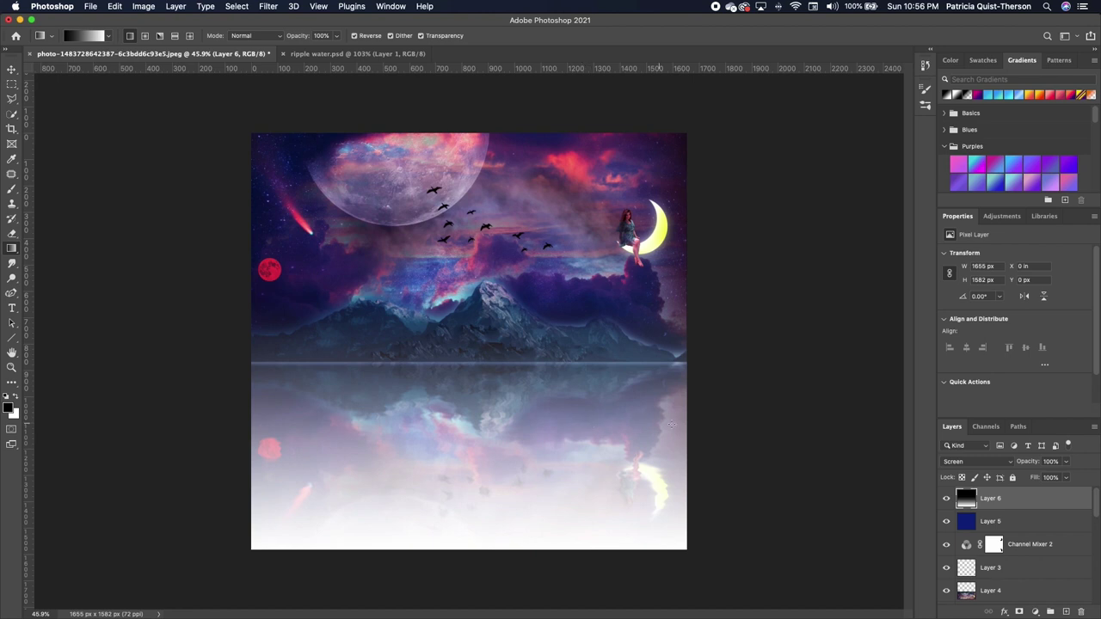
pyautogui.click(1067, 462)
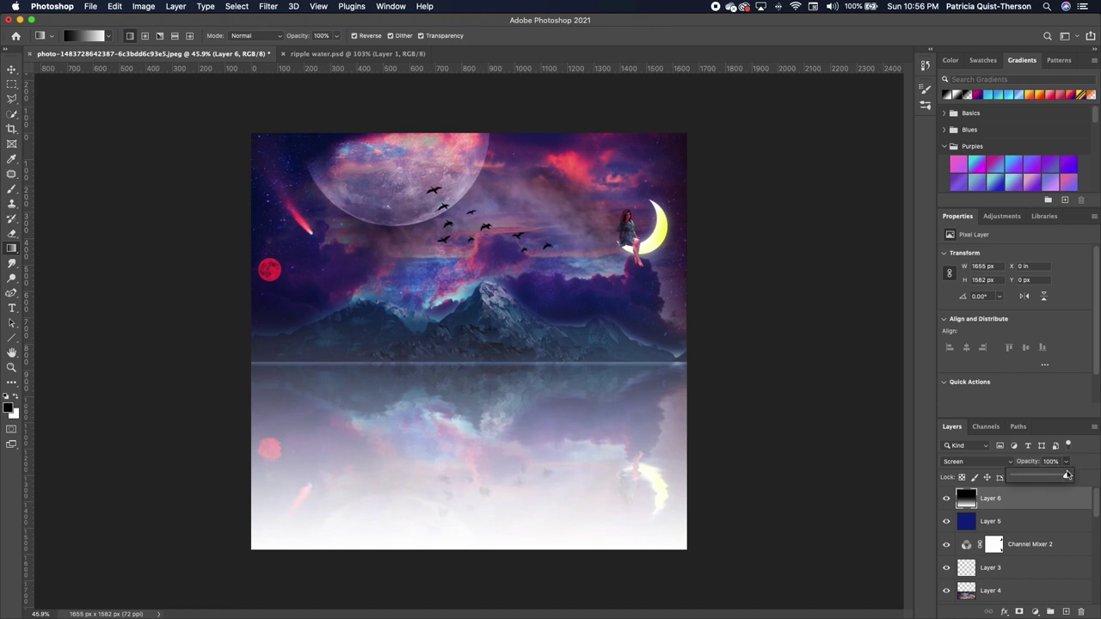
pyautogui.moveTo(1071, 477); pyautogui.dragTo(1041, 480)
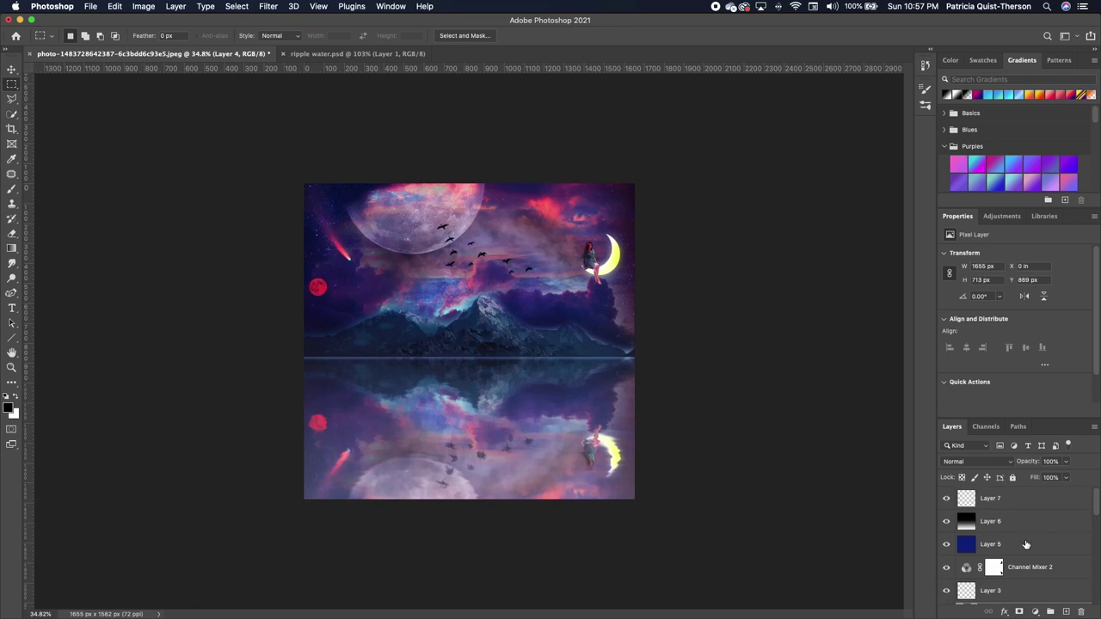
pyautogui.scroll(-1, 1026, 544)
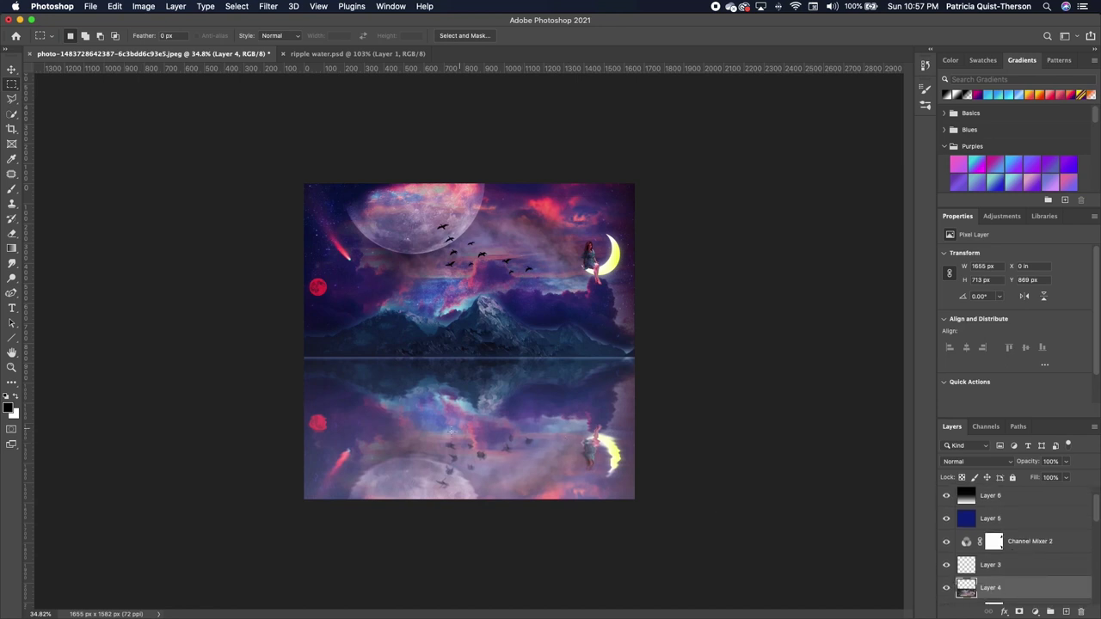
# - Load Layer 4's reflection area as a selection and make Layer 7 active
pyautogui.keyDown('super'); pyautogui.click(967, 589); pyautogui.keyUp('super')
pyautogui.scroll(1, 1037, 527)
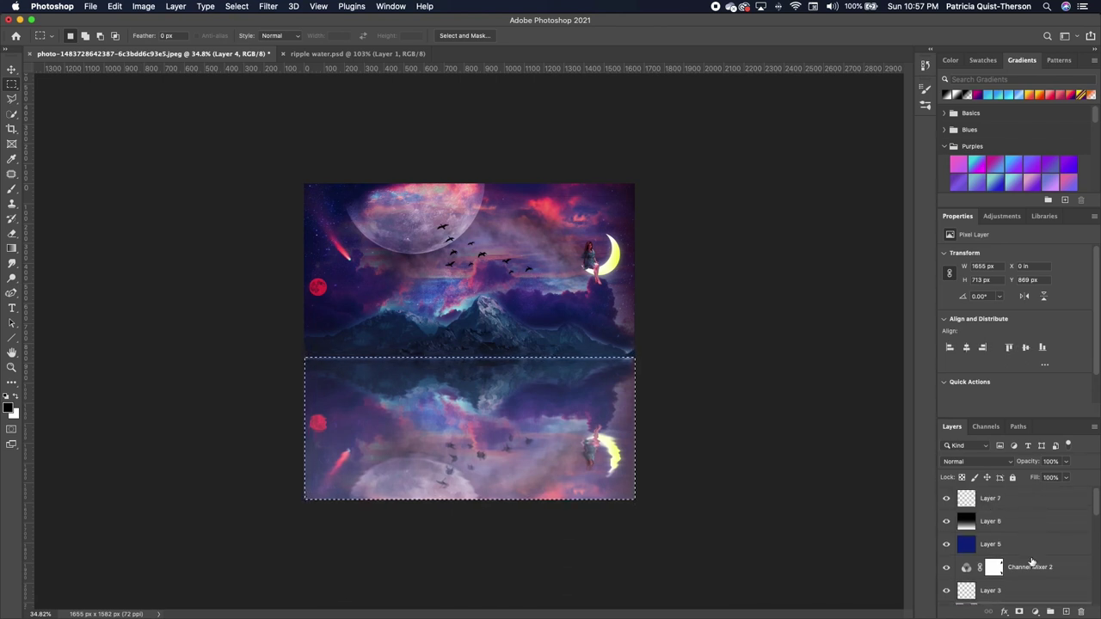
pyautogui.scroll(-1, 1033, 563)
pyautogui.scroll(1, 1032, 563)
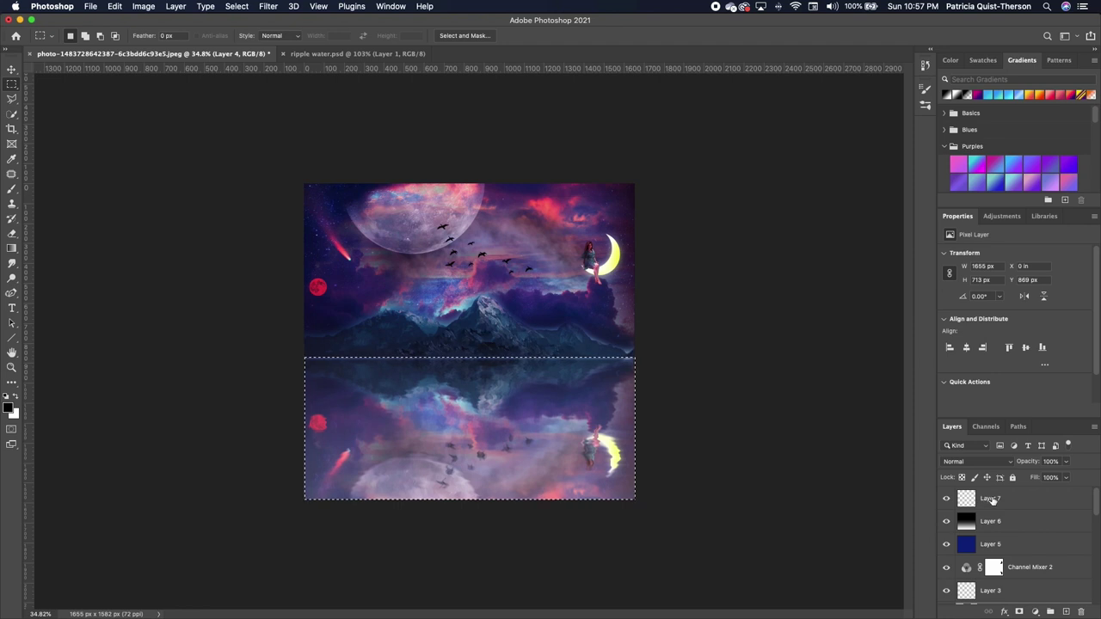
pyautogui.click(986, 501)
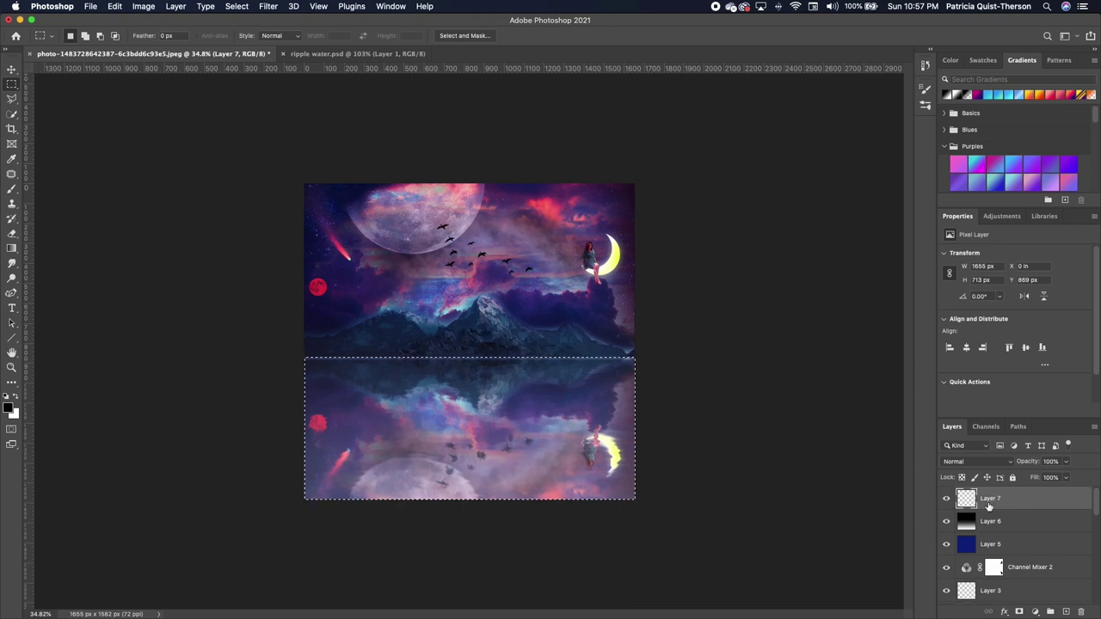
# - Fill the selection on Layer 7 with dark blue sampled from the sky
pyautogui.click(10, 410)
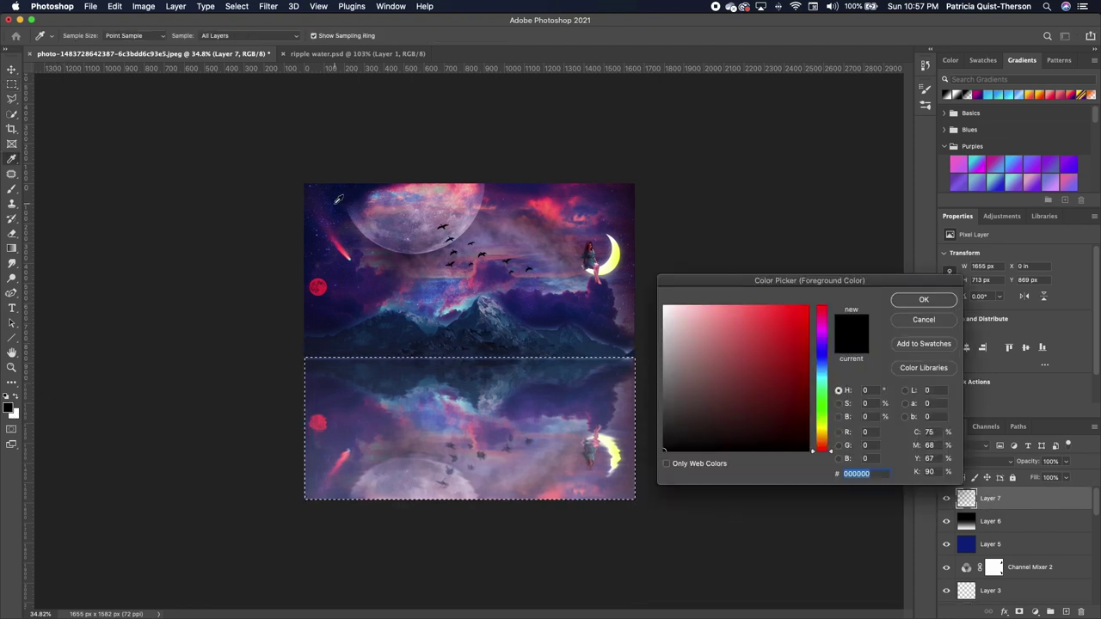
pyautogui.click(317, 231)
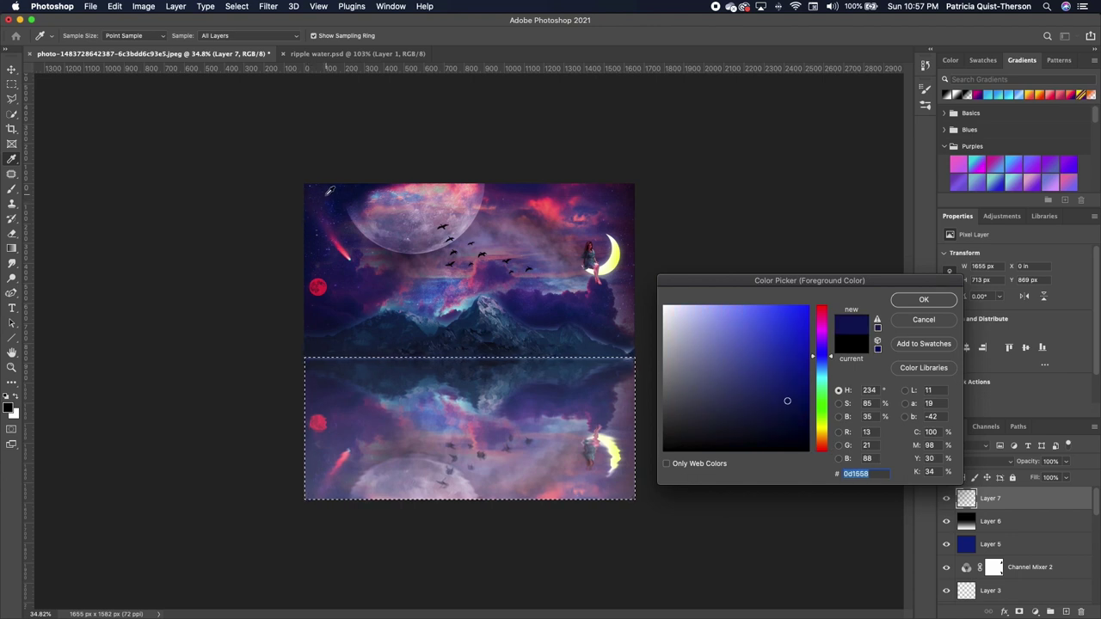
pyautogui.click(923, 301)
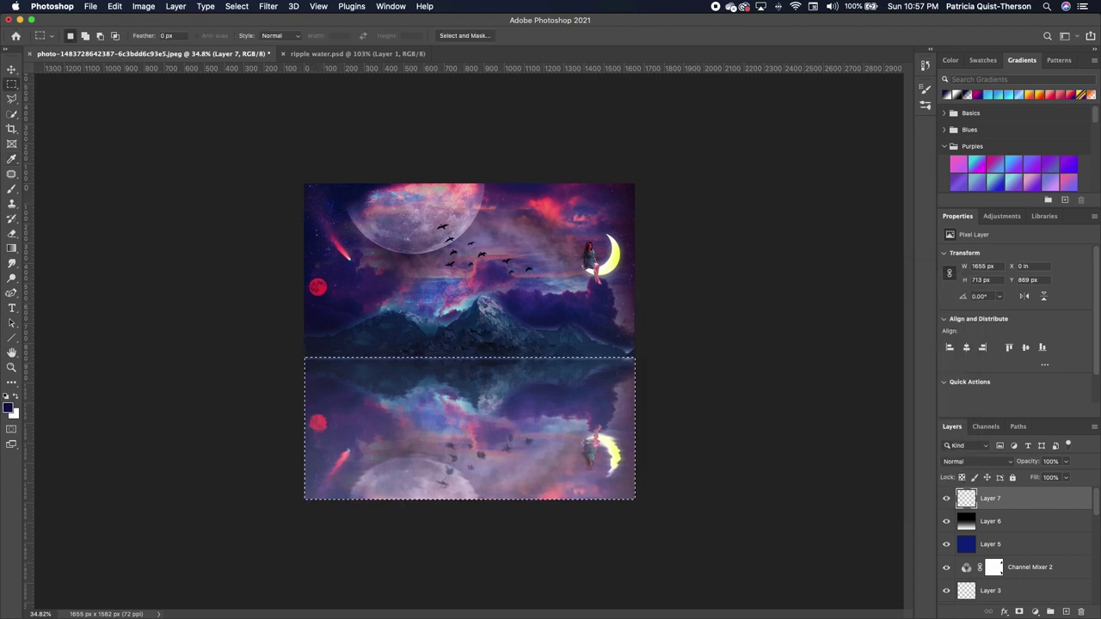
pyautogui.moveTo(12, 249); pyautogui.dragTo(51, 255)
pyautogui.click(466, 446)
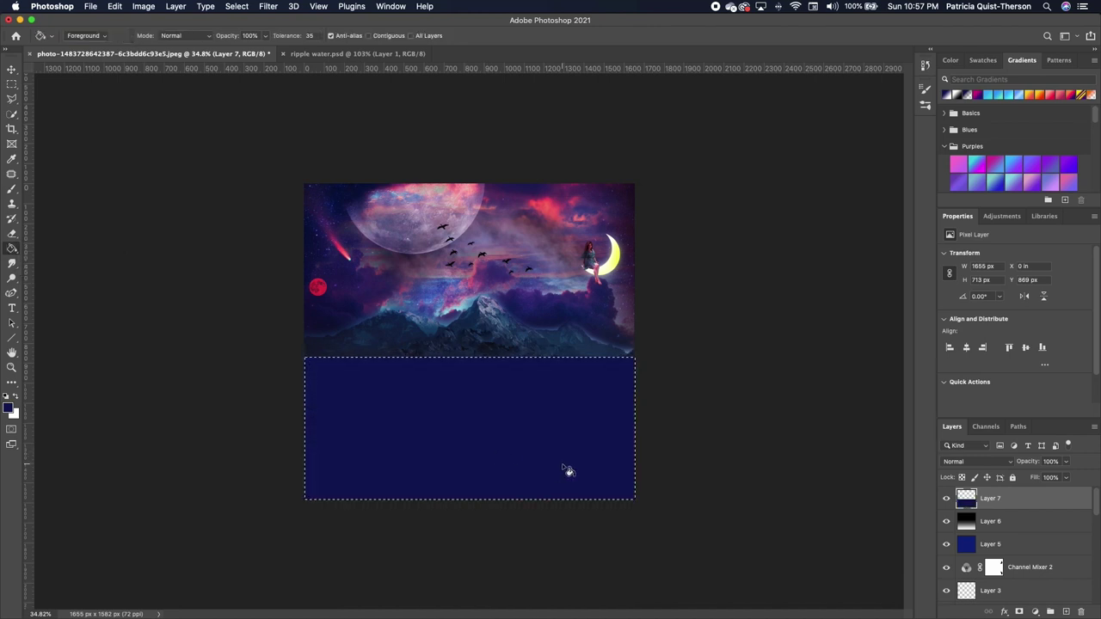
# - Blend Layer 7 in Soft Light at 80% opacity and clear the selection
pyautogui.click(1002, 464)
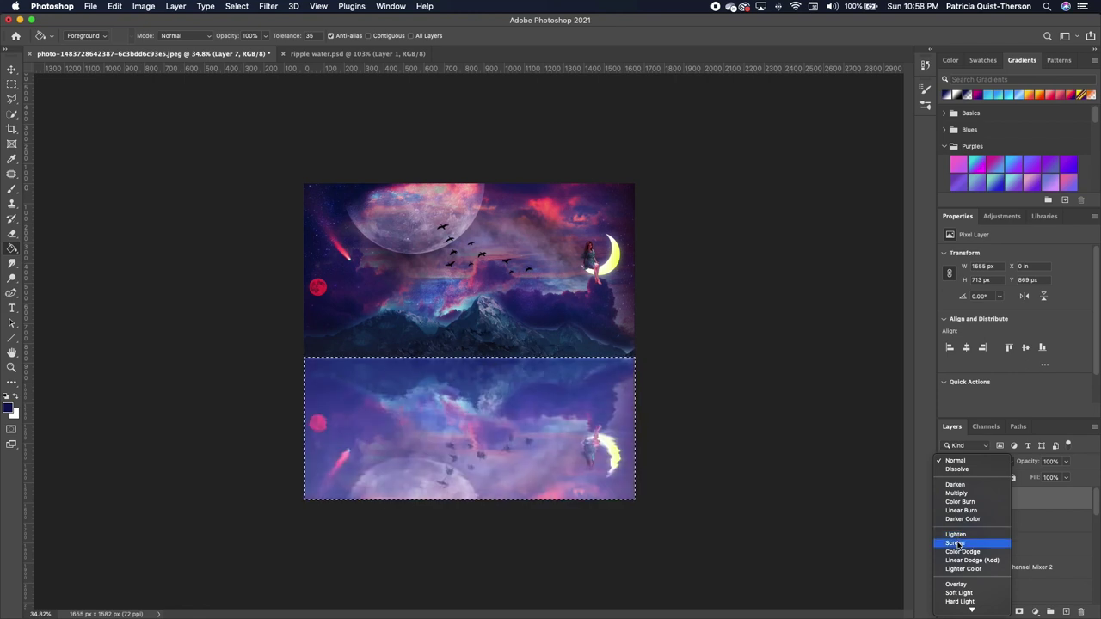
pyautogui.click(960, 593)
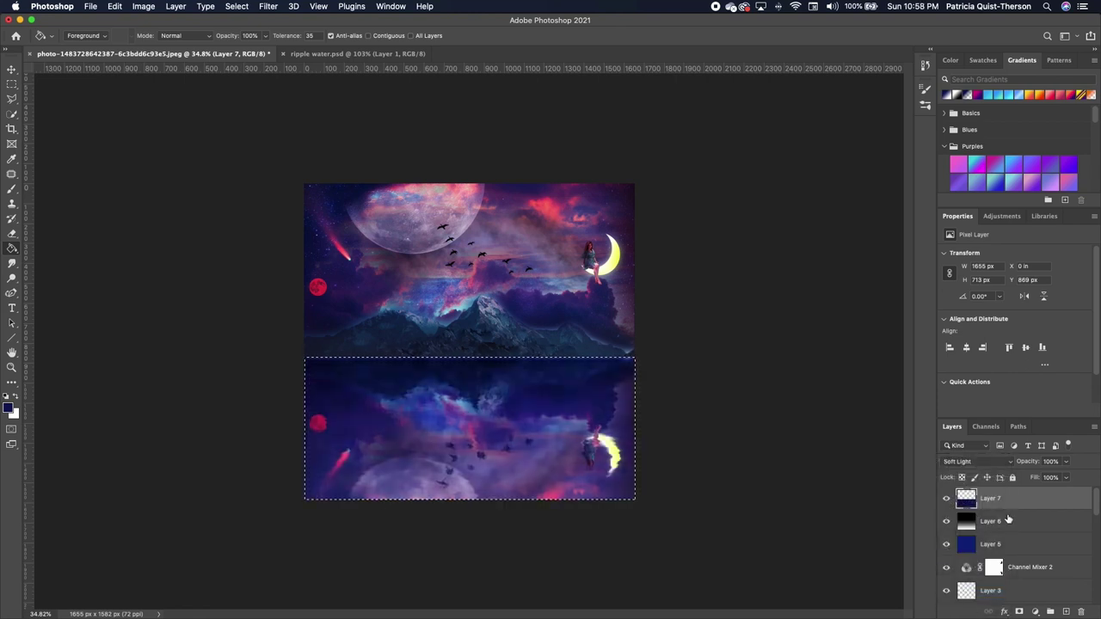
pyautogui.hotkey('ctrl', 'd')
pyautogui.press('v')
pyautogui.click(1067, 462)
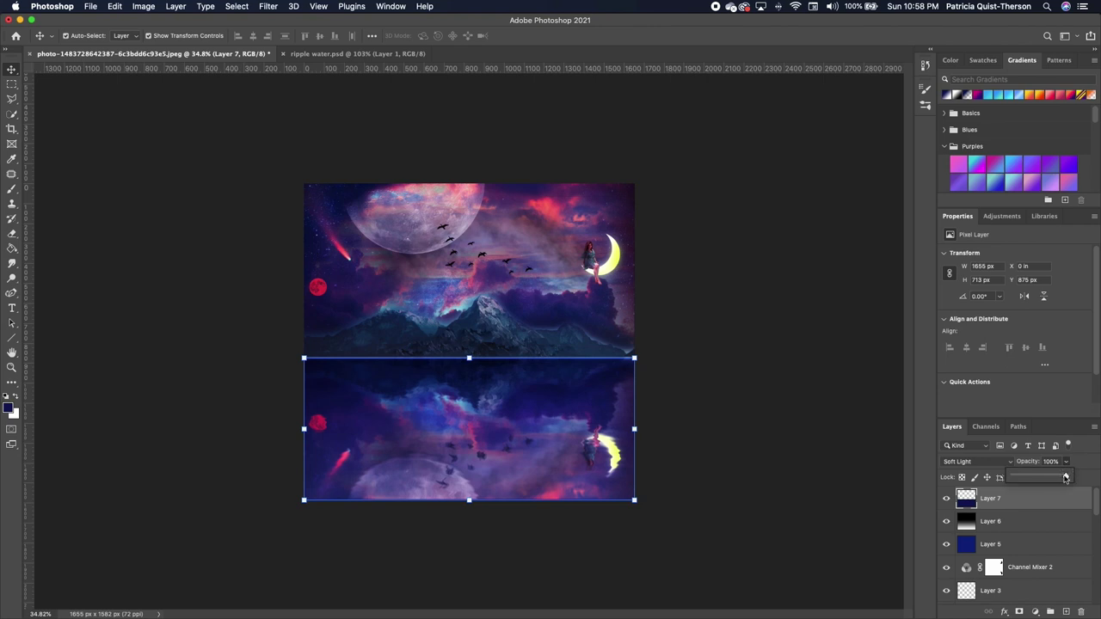
pyautogui.moveTo(1067, 479); pyautogui.dragTo(1056, 479)
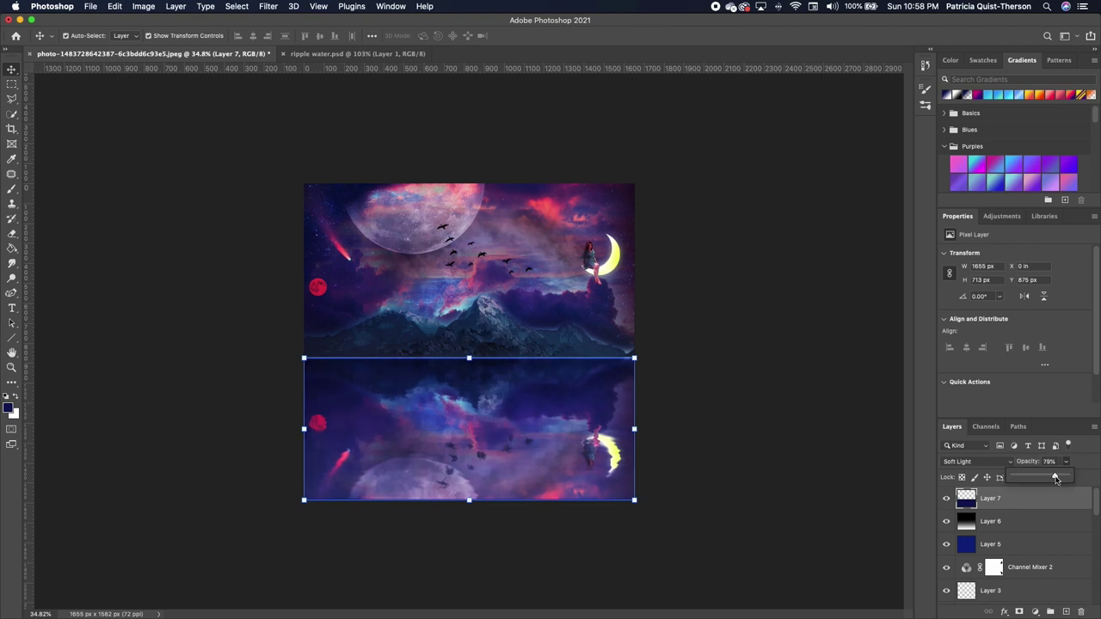
pyautogui.click(761, 473)
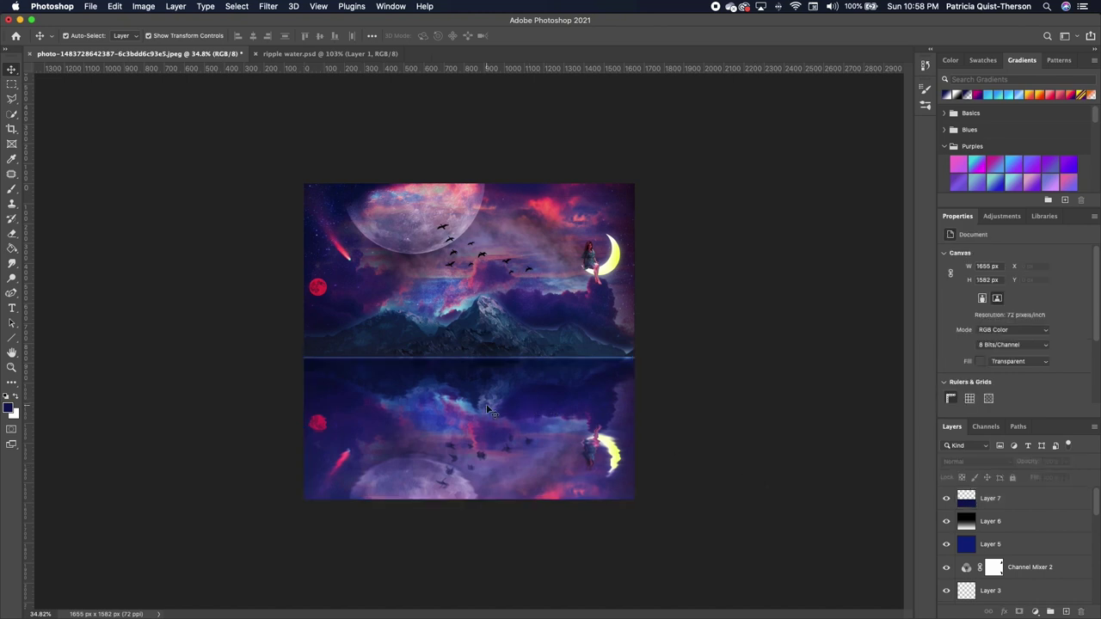
pyautogui.scroll(1, 449, 397)
pyautogui.scroll(6, 539, 397)
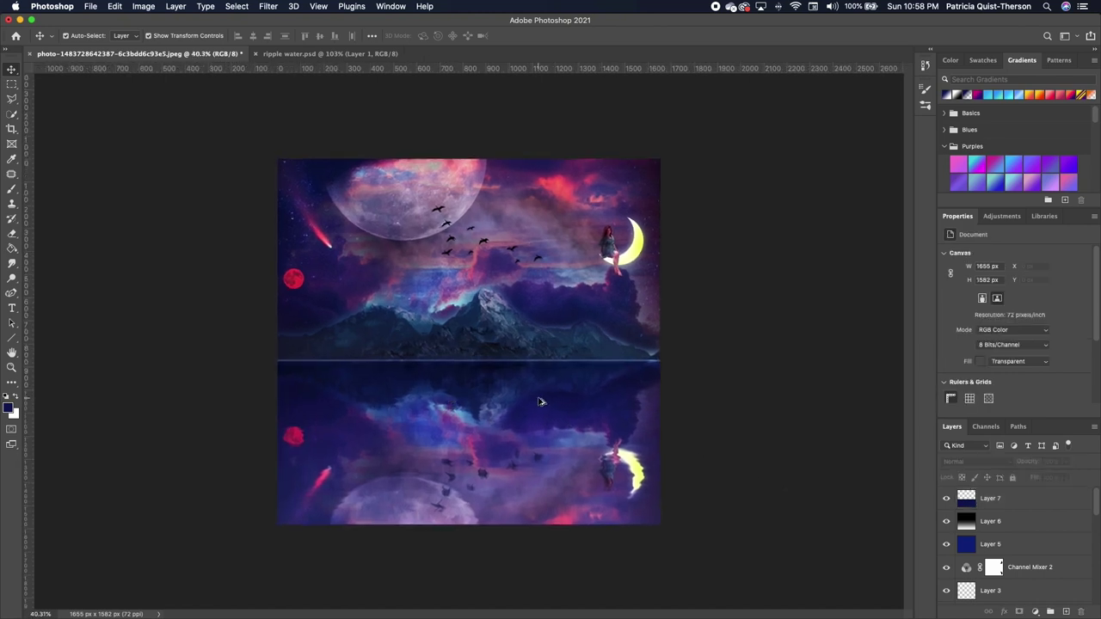
pyautogui.scroll(4, 538, 399)
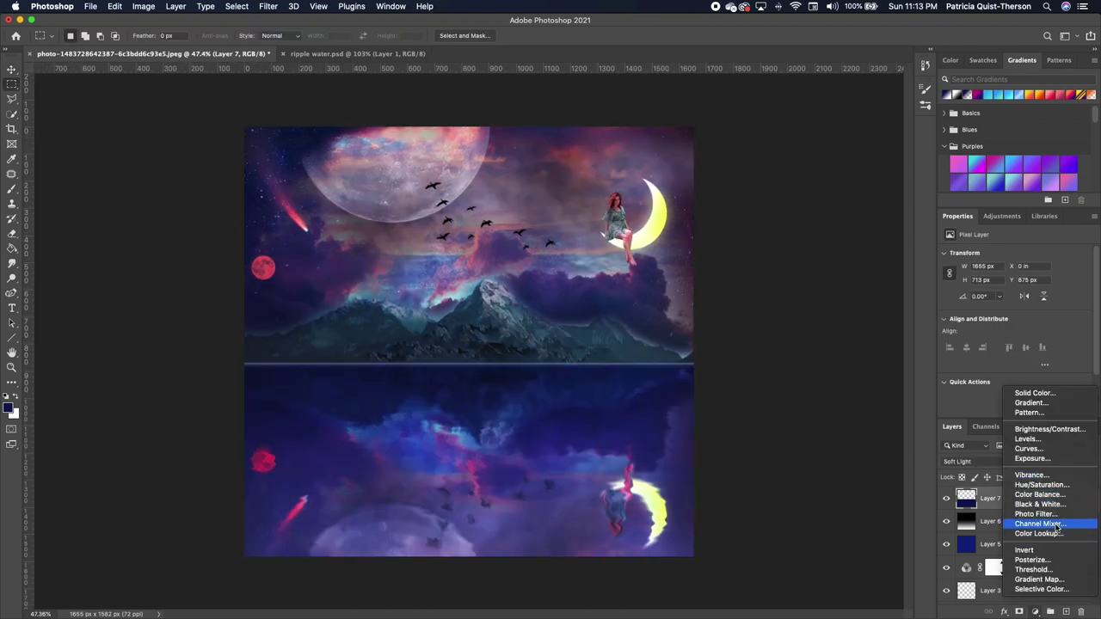
# - Add Channel Mixer 3 with its Red output boosted to about +118
pyautogui.click(1059, 525)
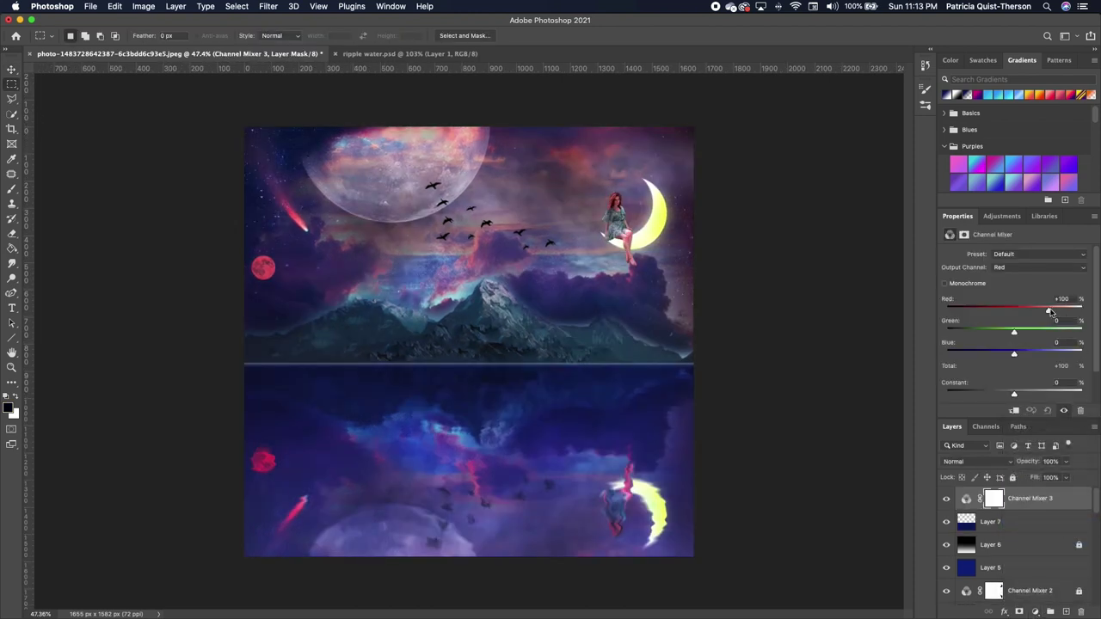
pyautogui.moveTo(1050, 313); pyautogui.dragTo(1056, 312)
pyautogui.click(995, 500)
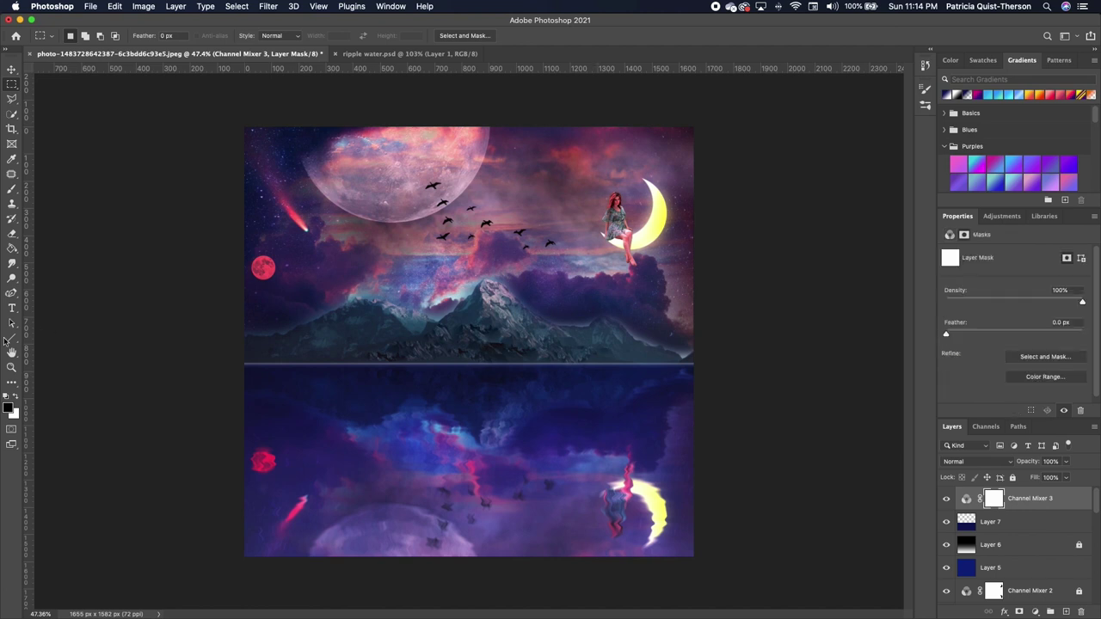
# - Paint black on Channel Mixer 3's mask over part of the lake reflection
pyautogui.click(11, 188)
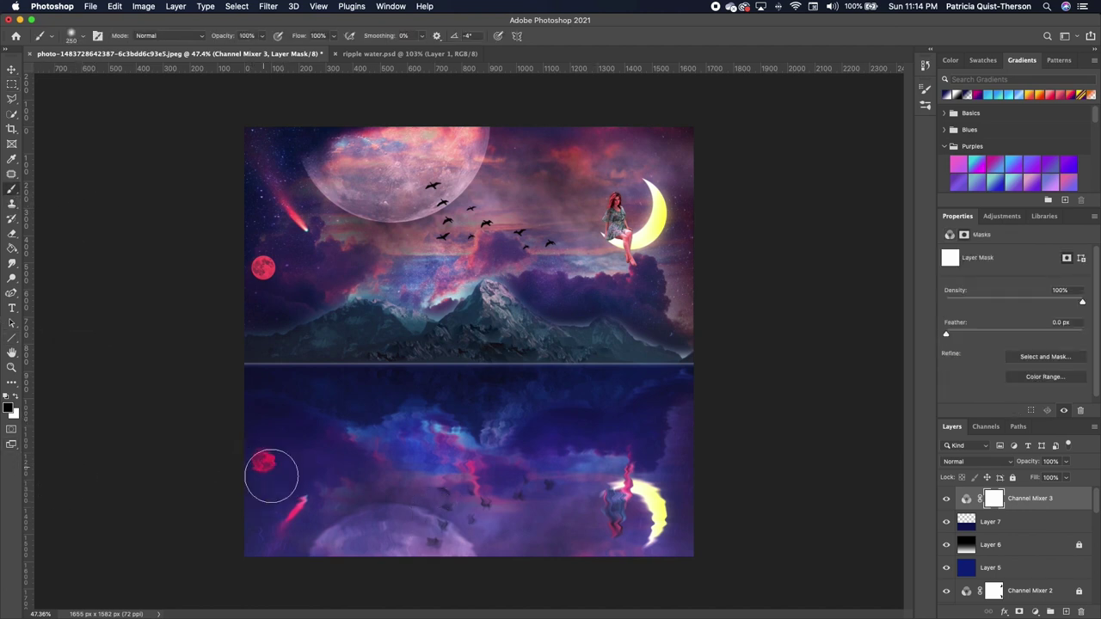
pyautogui.moveTo(264, 467); pyautogui.dragTo(482, 485)
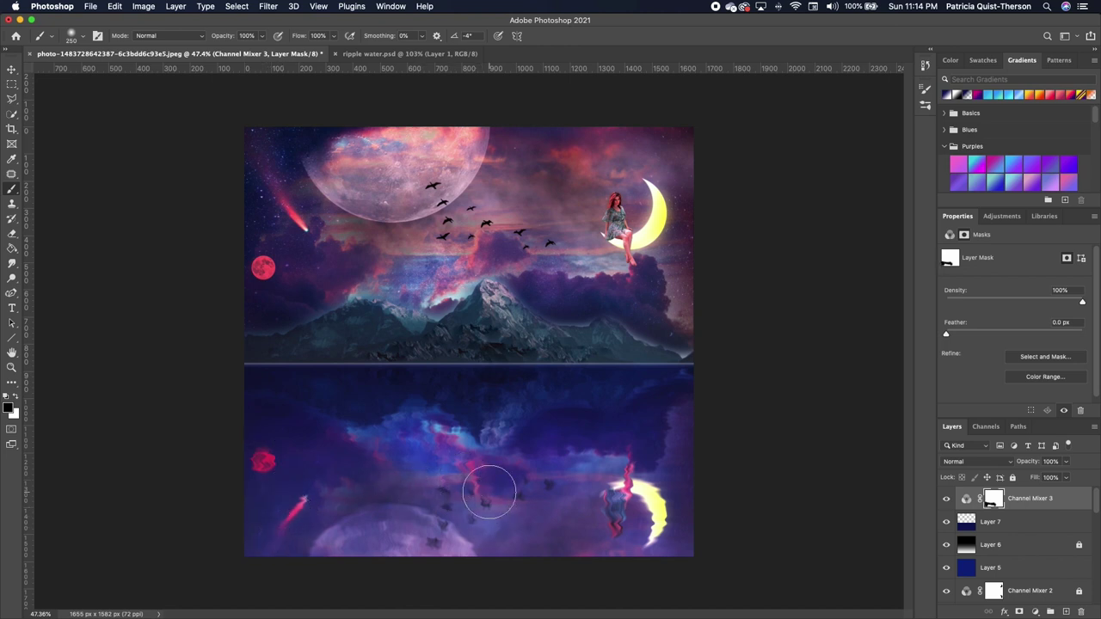